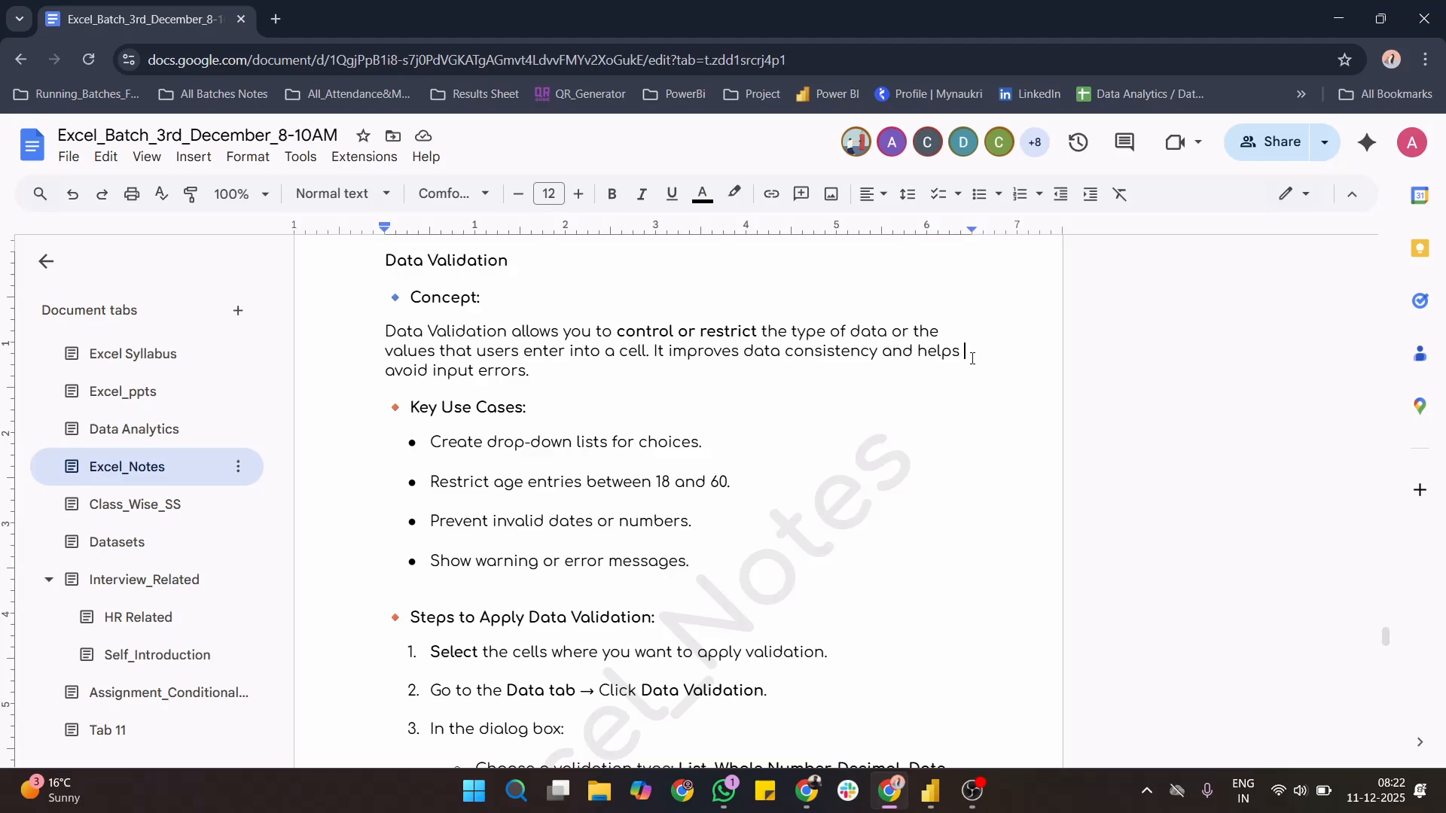
- Switch to Excel, open the recent workbook Day02 and go to its daWSD sheet
{"action": "scroll", "coordinate": [972, 358], "scroll_direction": "down", "scroll_amount": 1}
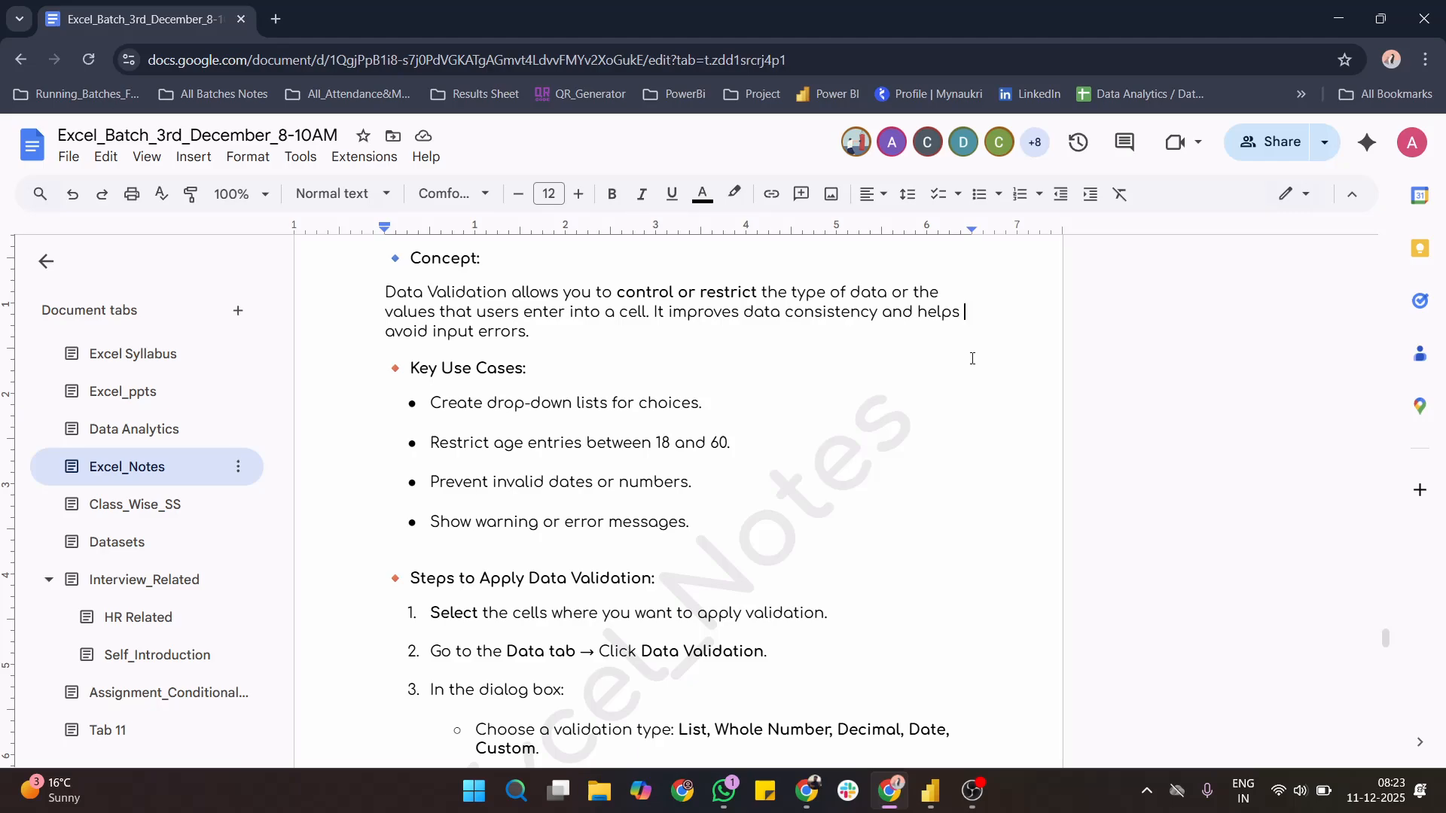
{"action": "key", "text": "super"}
{"action": "type", "text": "exc"}
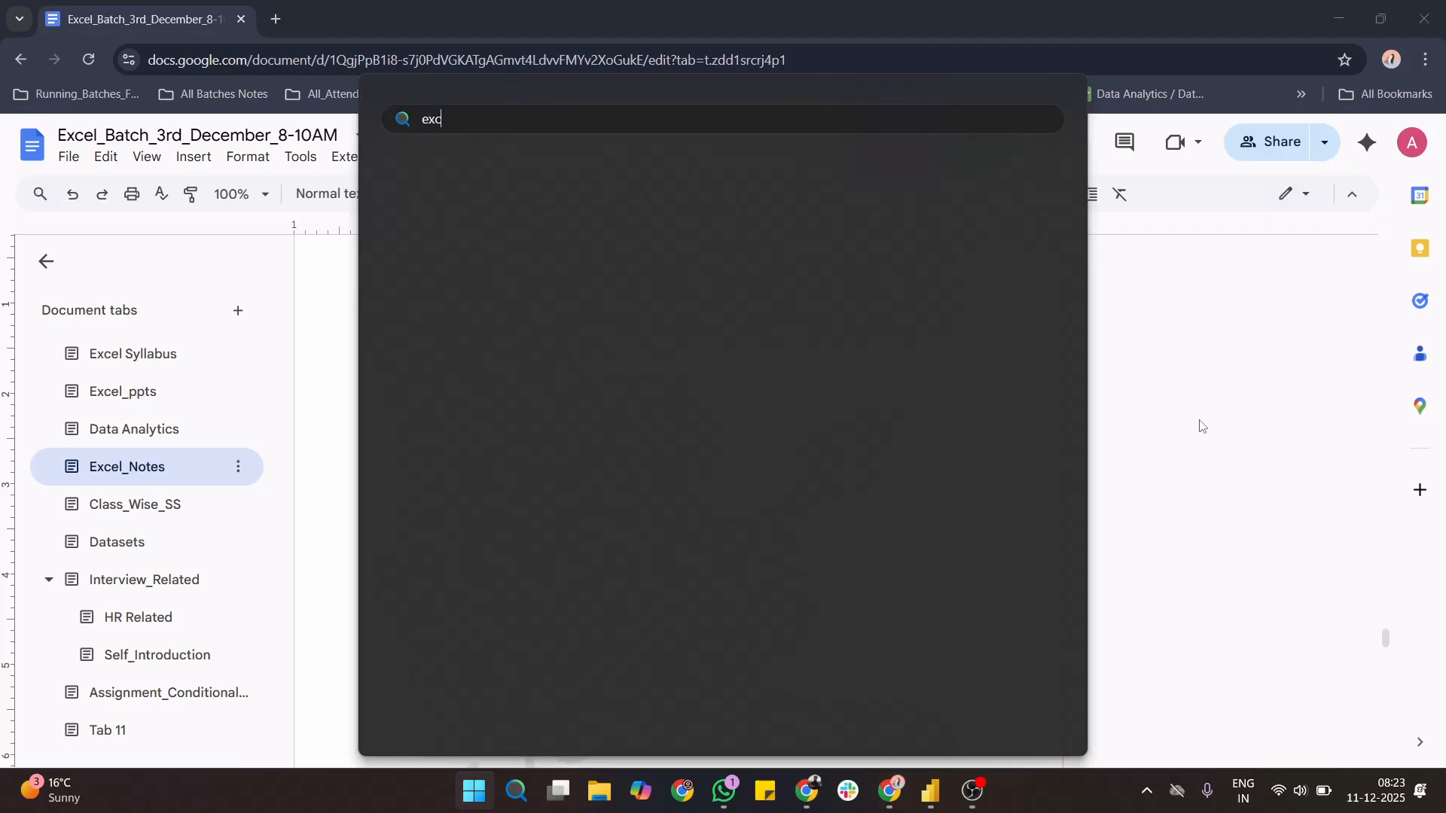
{"action": "type", "text": "el"}
{"action": "key", "text": "Return"}
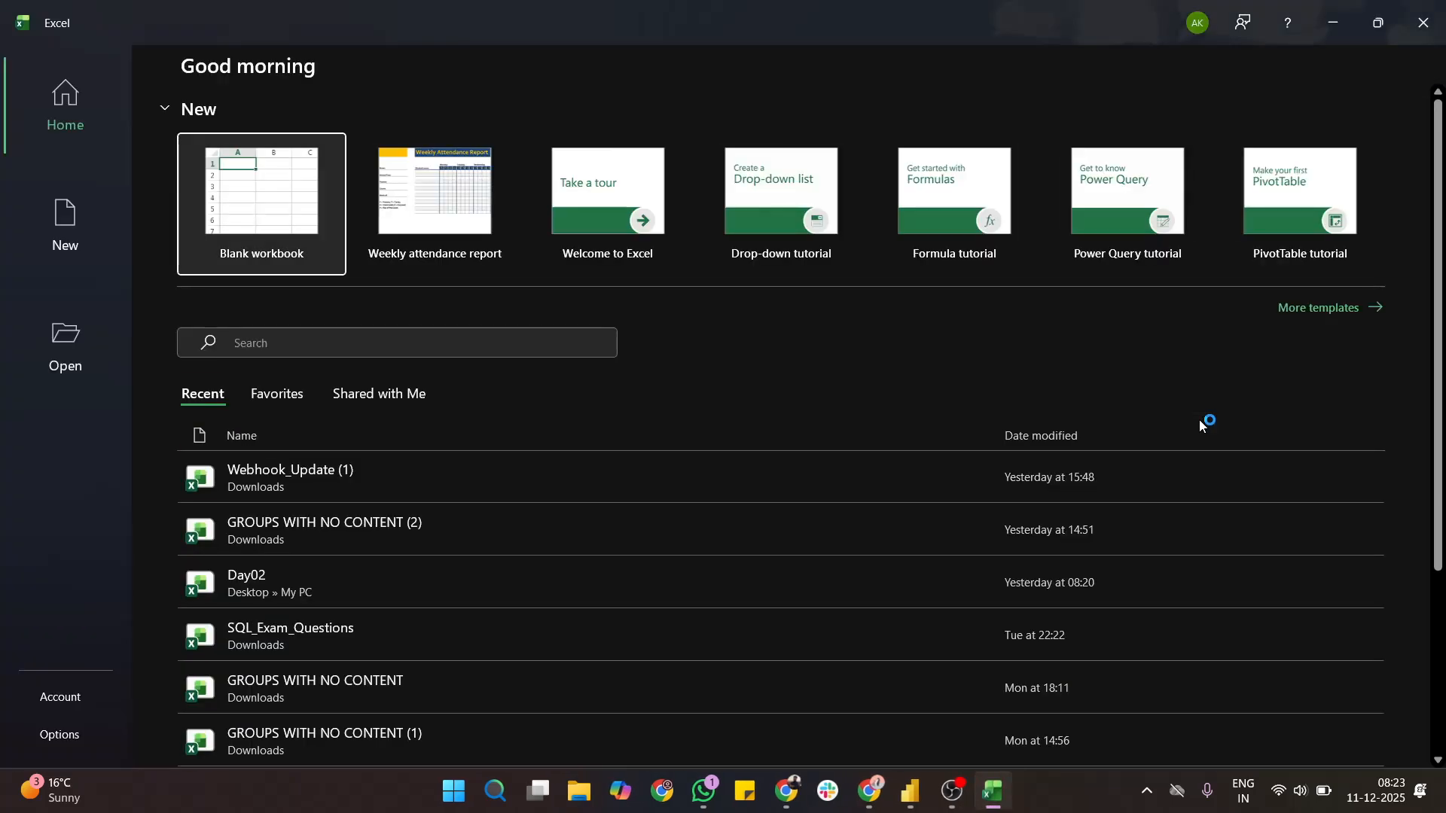
{"action": "left_click", "coordinate": [301, 572]}
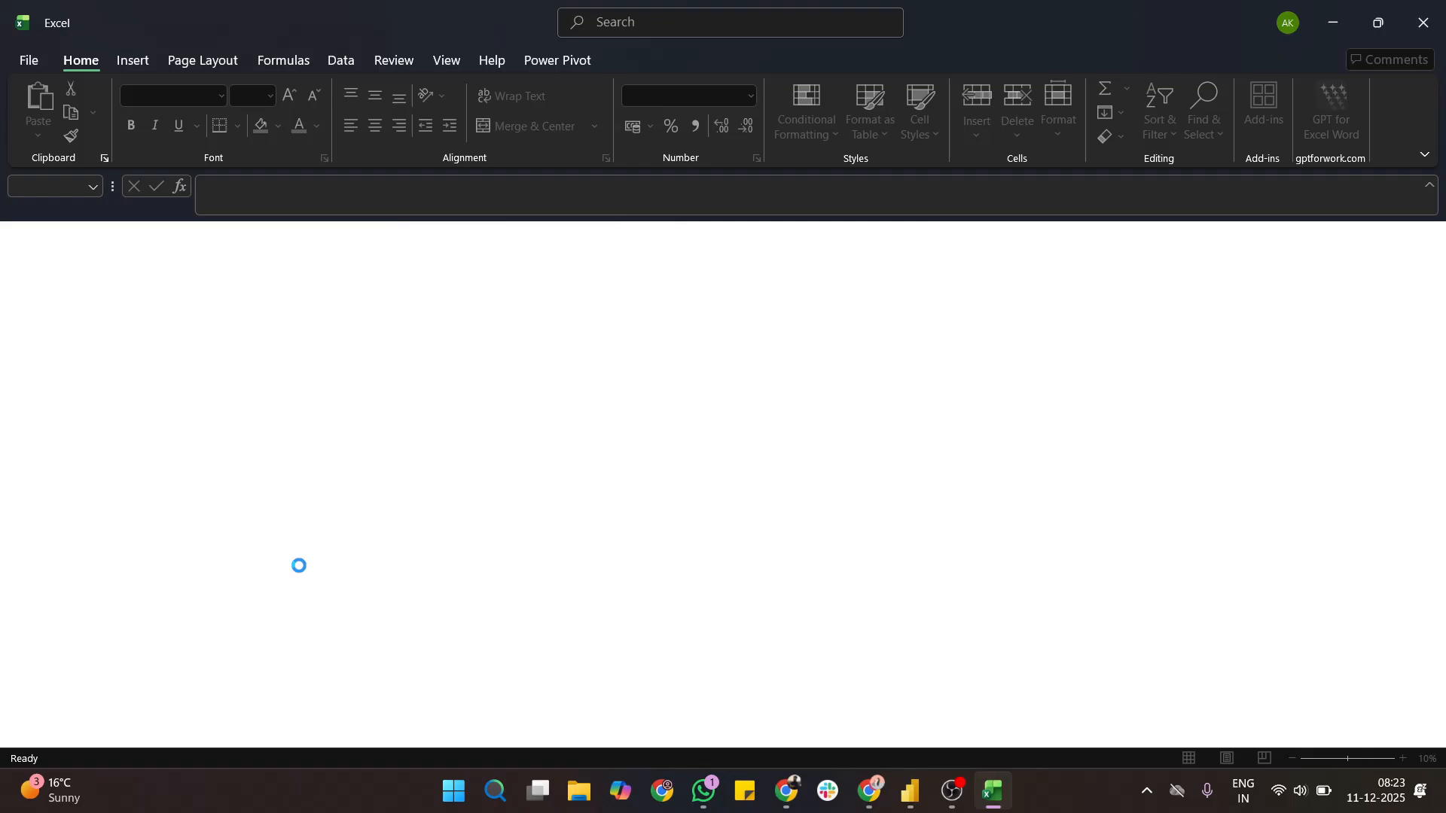
{"action": "left_click", "coordinate": [506, 548]}
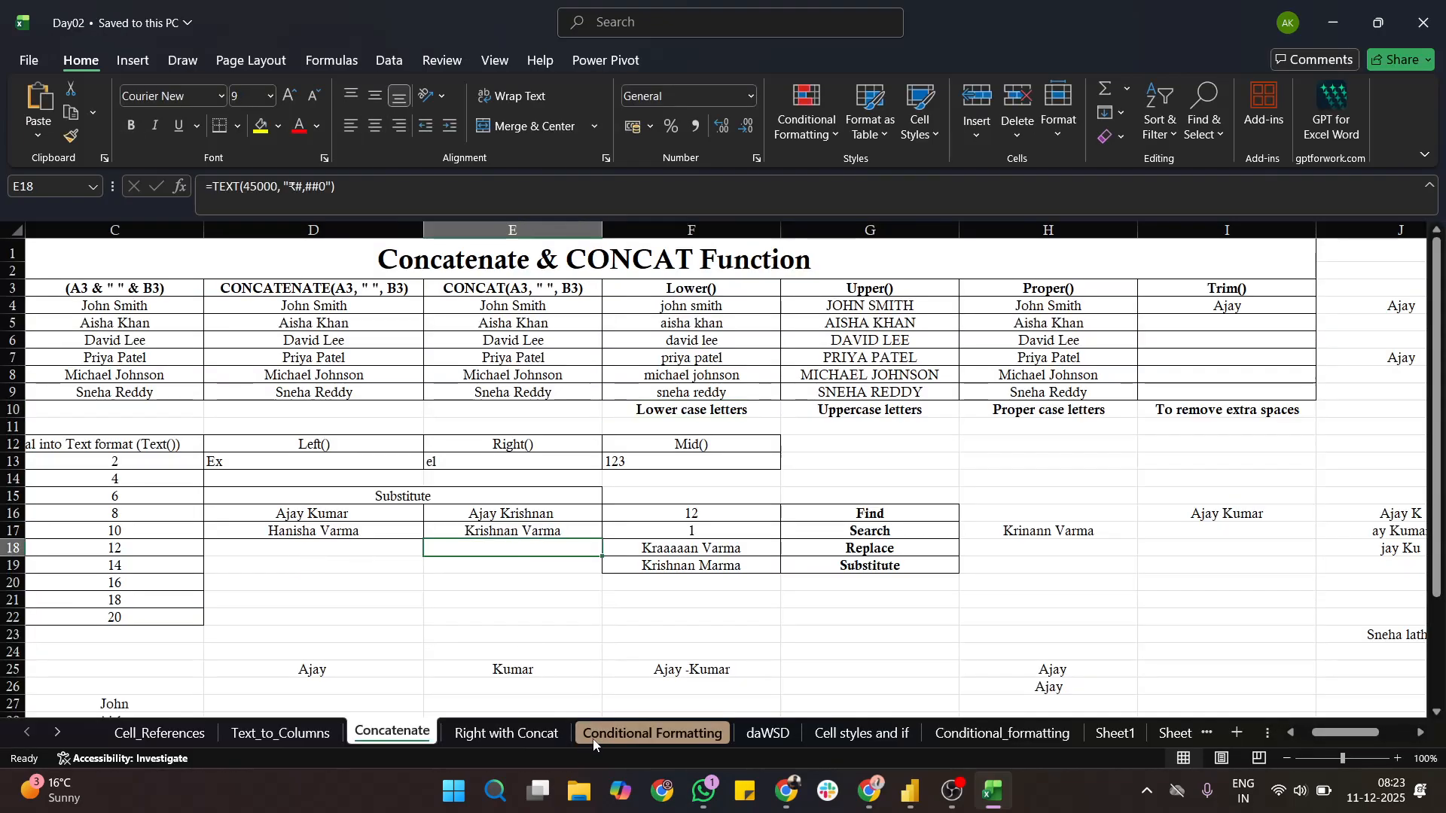
{"action": "left_click", "coordinate": [797, 741]}
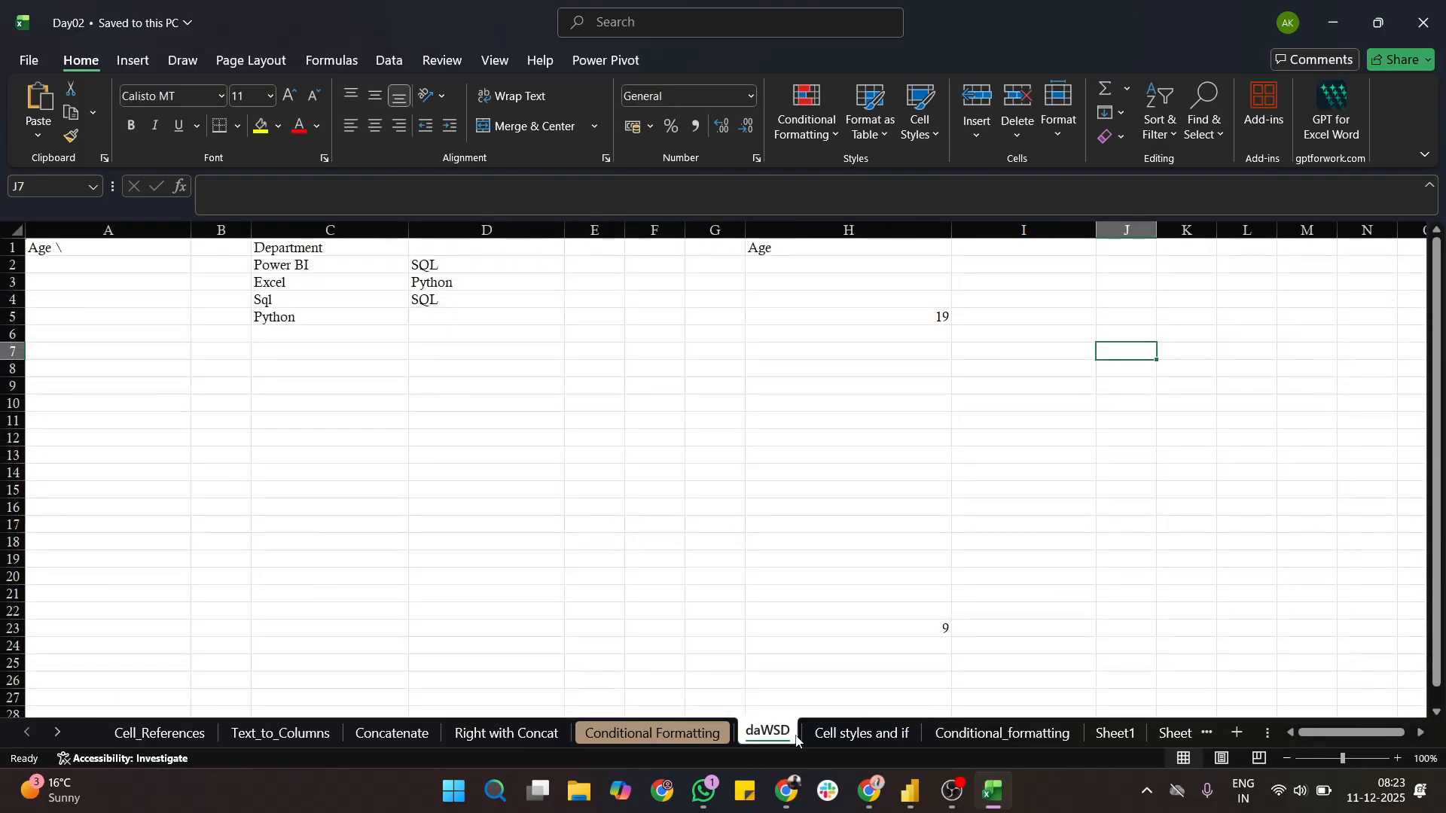
{"action": "left_click", "coordinate": [577, 403]}
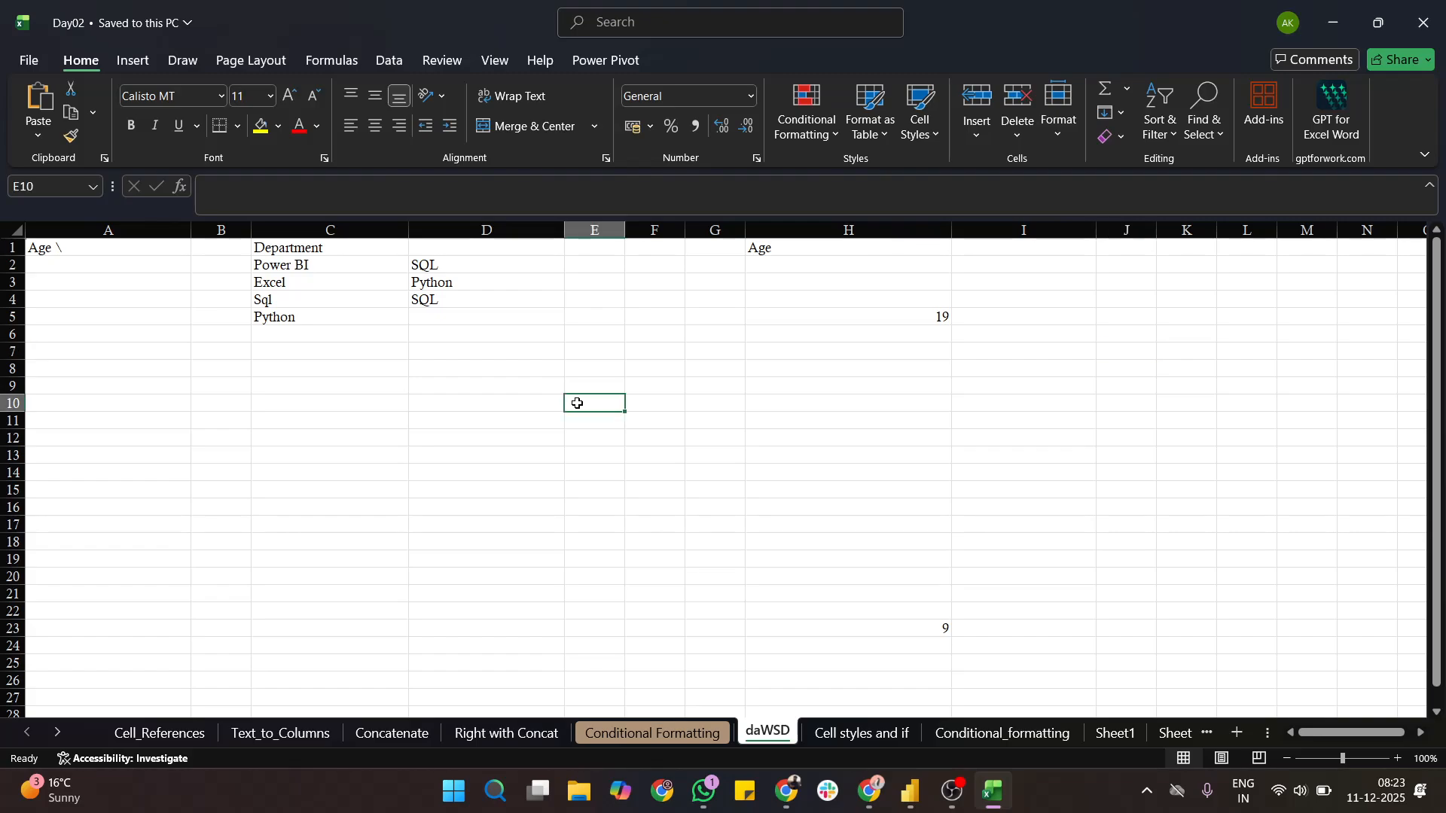
{"action": "left_click", "coordinate": [6, 229]}
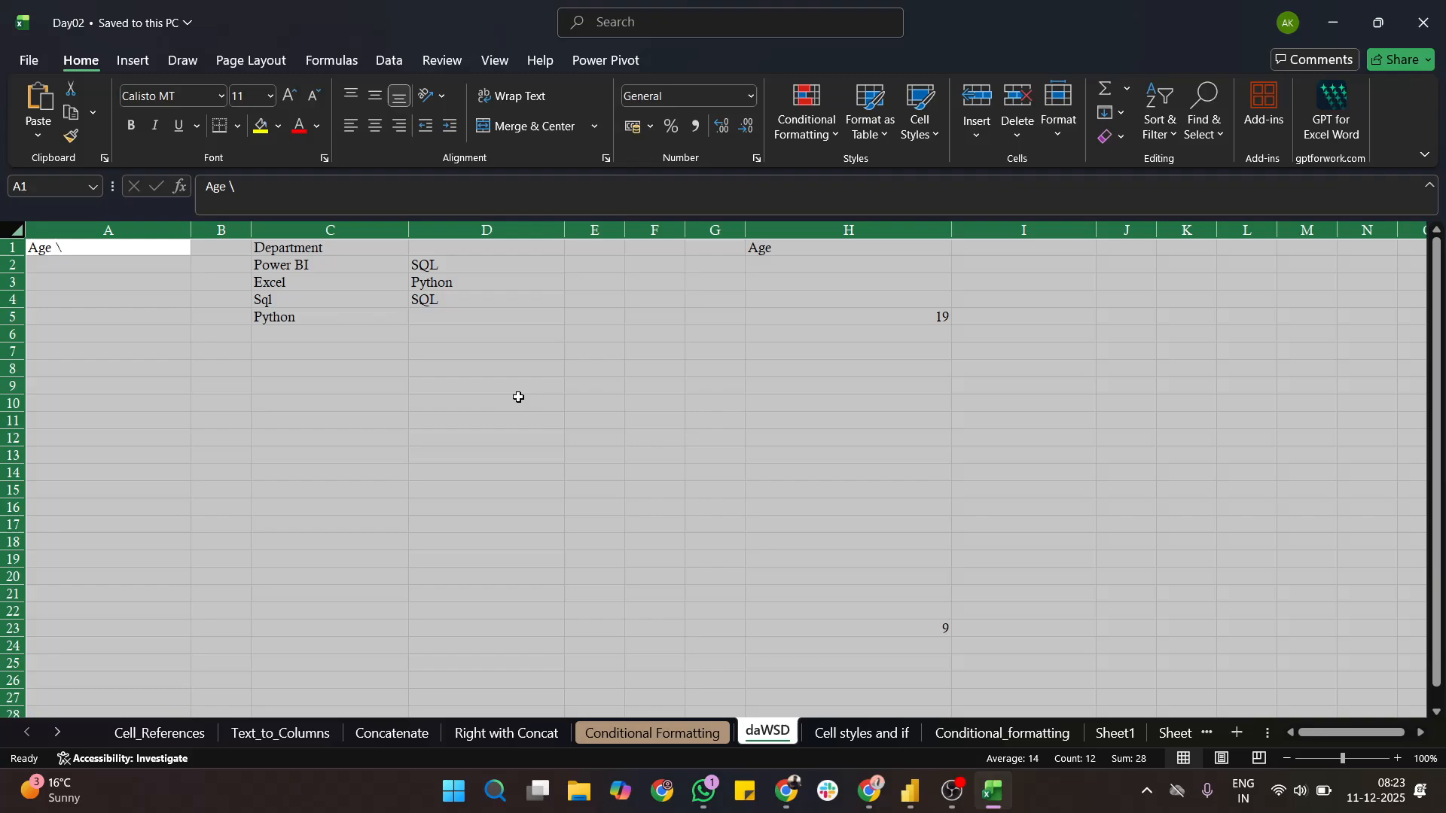
{"action": "left_click", "coordinate": [1010, 139]}
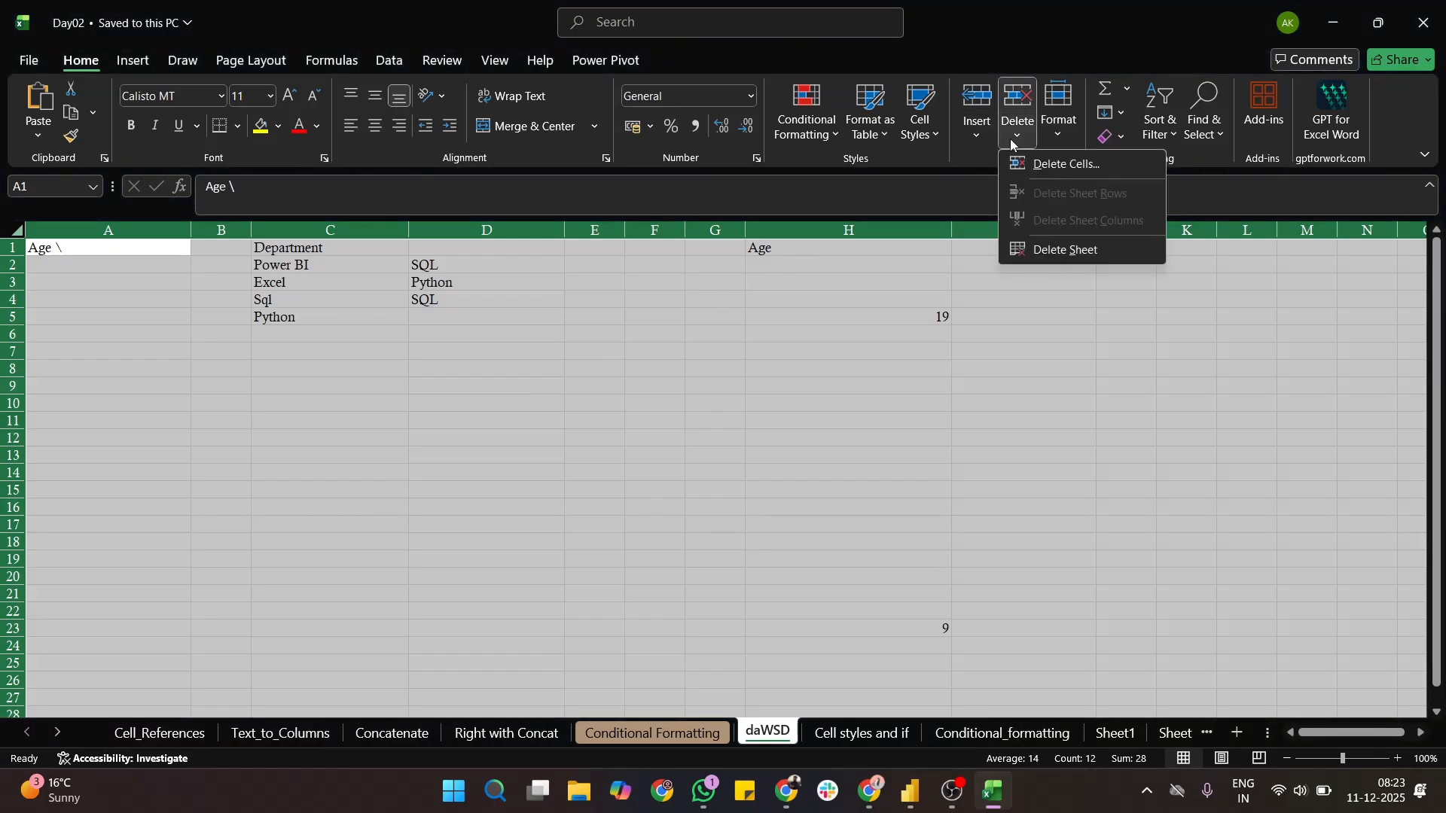
{"action": "left_click", "coordinate": [1068, 132]}
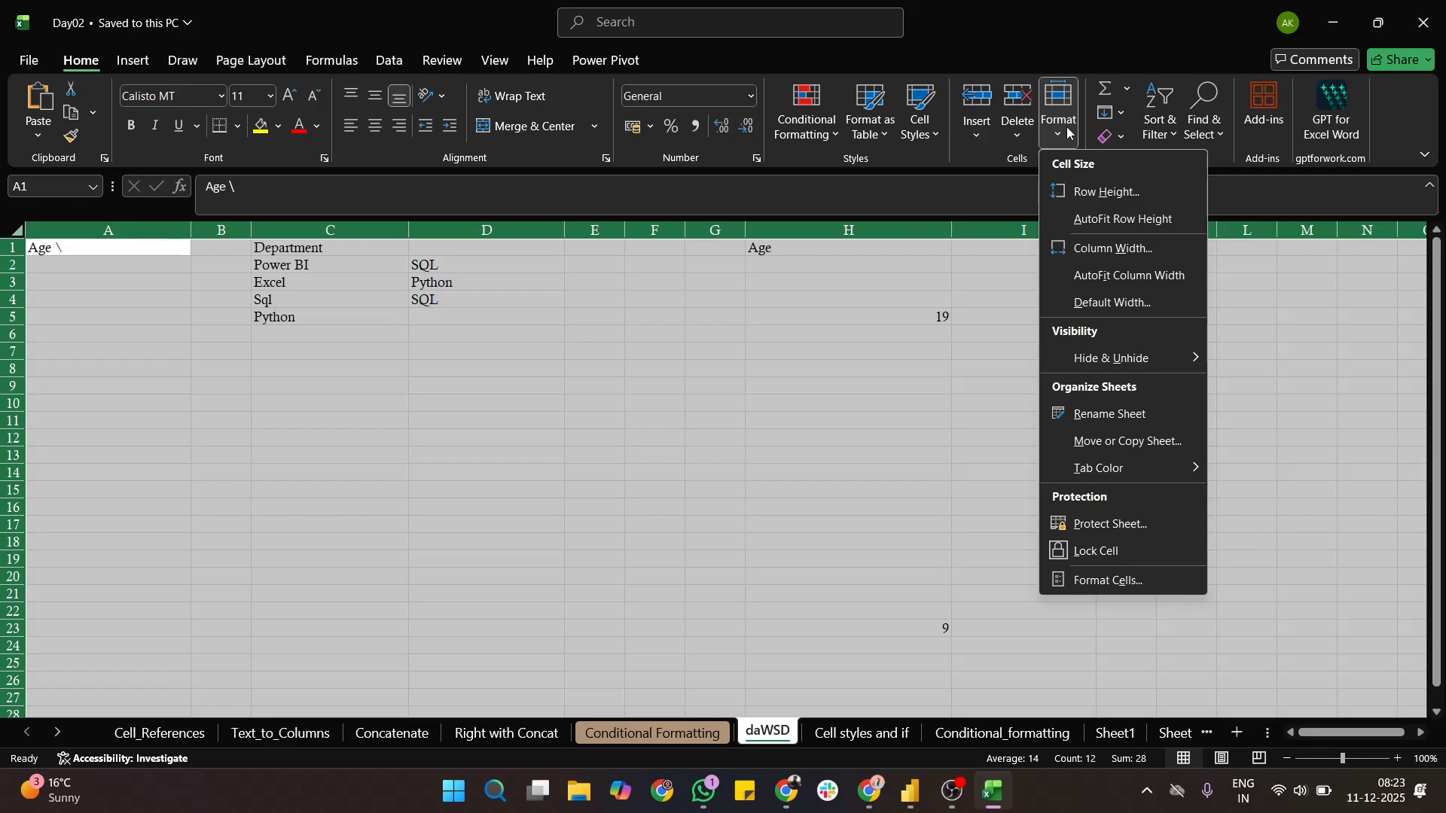
{"action": "left_click", "coordinate": [856, 363]}
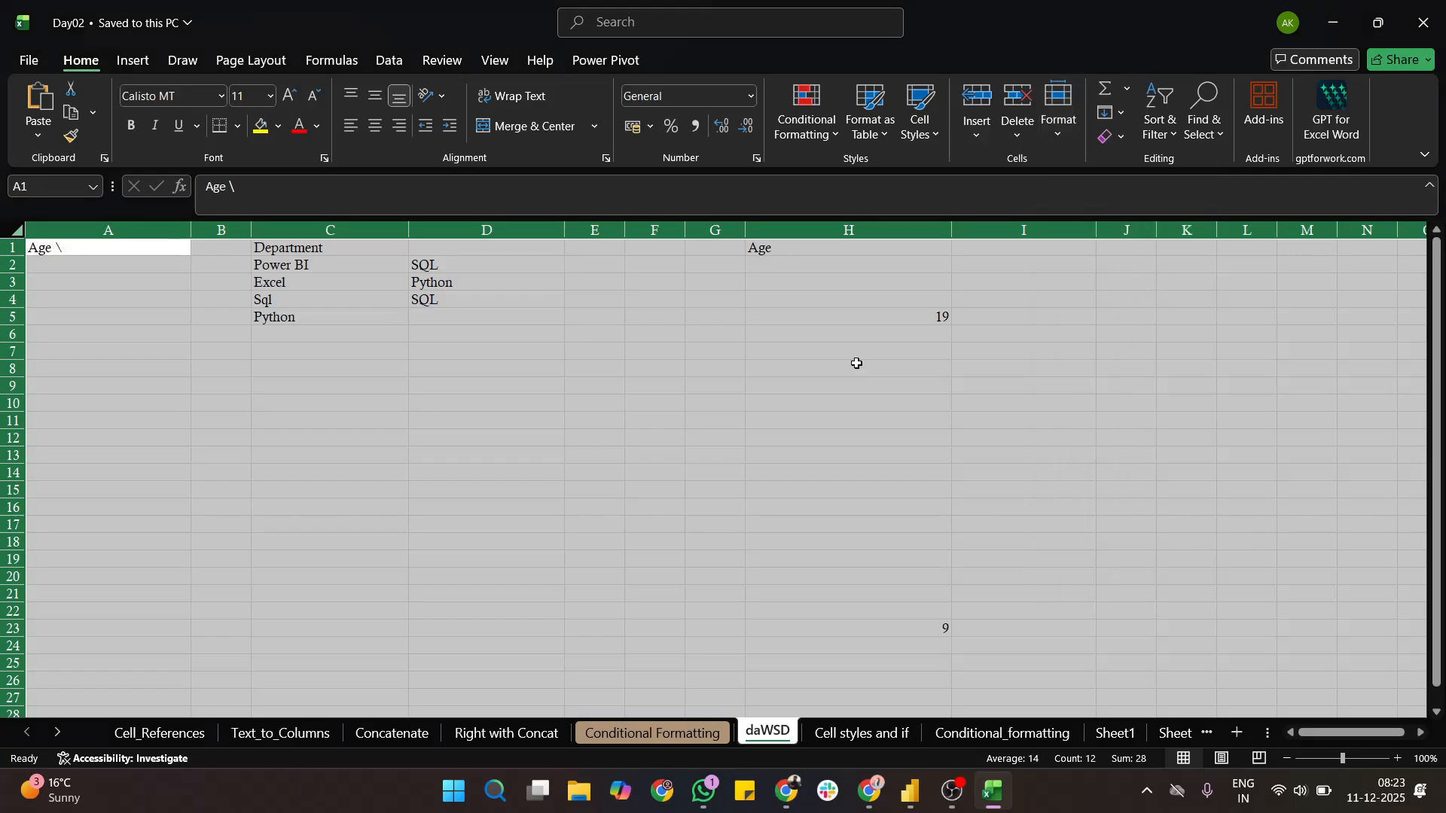
- Add a new worksheet after daWSD and name it Data_validation
{"action": "left_click", "coordinate": [1236, 732]}
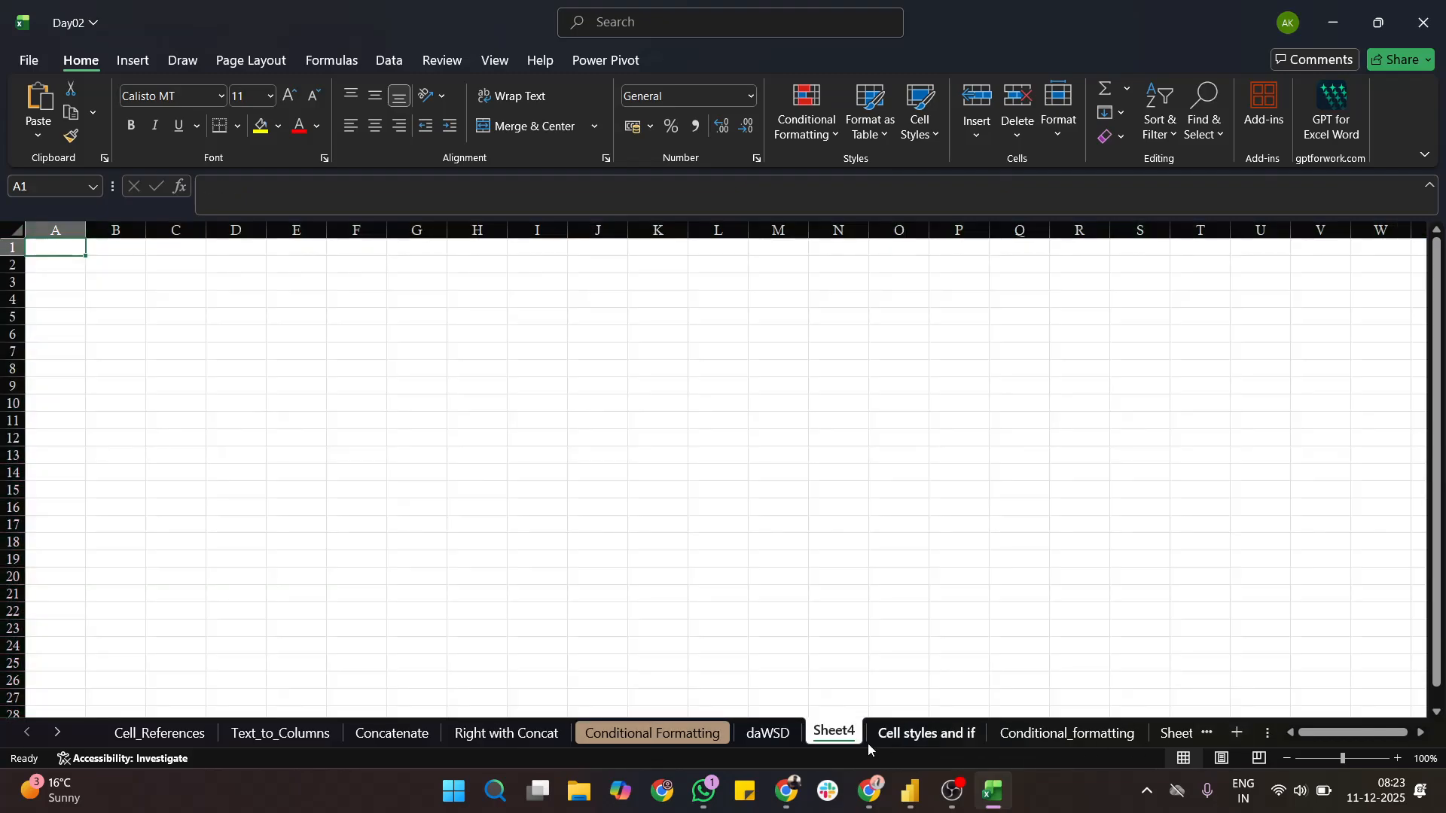
{"action": "double_click", "coordinate": [820, 729]}
{"action": "type", "text": "Data"}
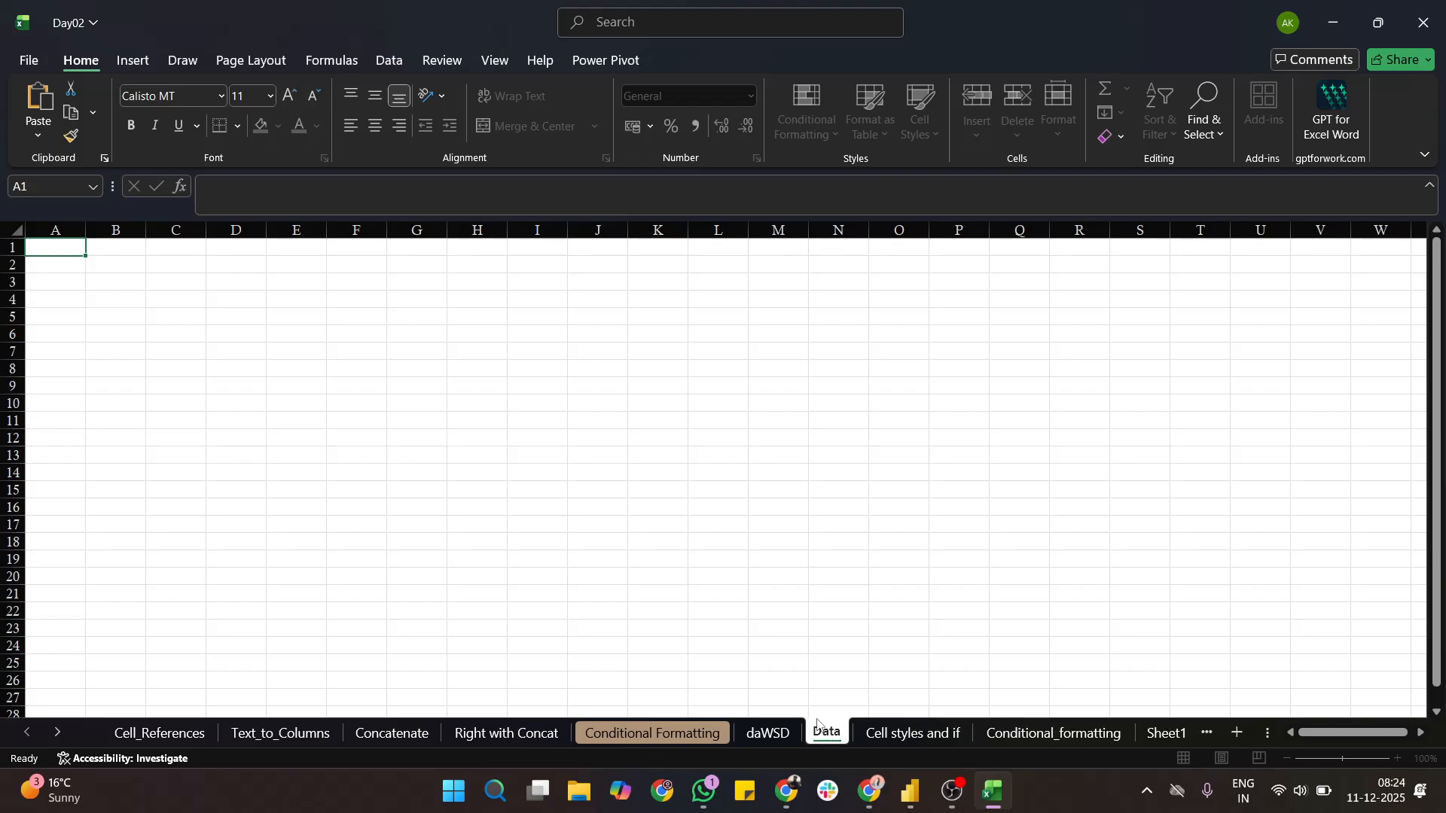
{"action": "type", "text": "_validatio"}
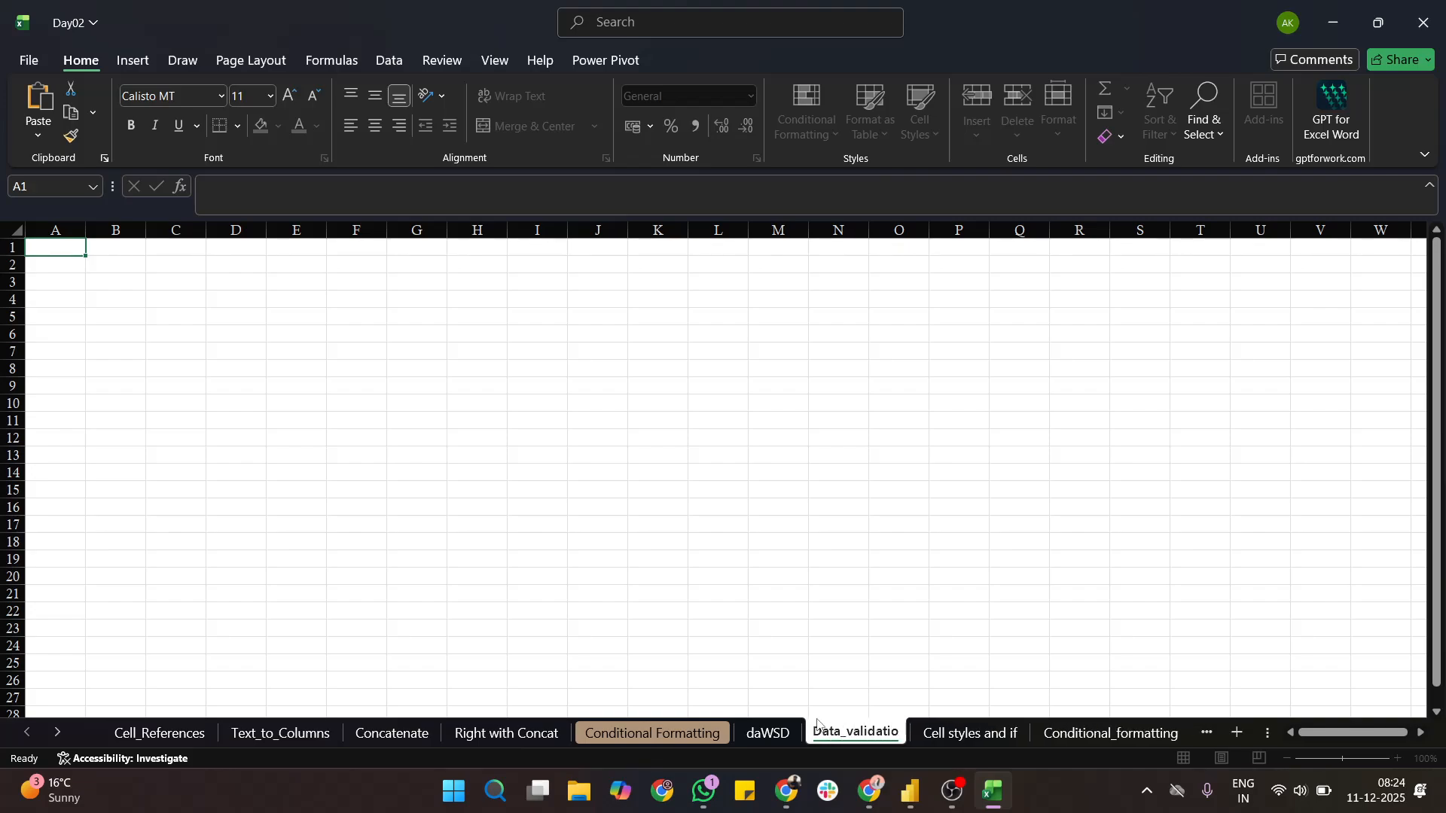
{"action": "type", "text": "n"}
{"action": "left_click", "coordinate": [634, 557]}
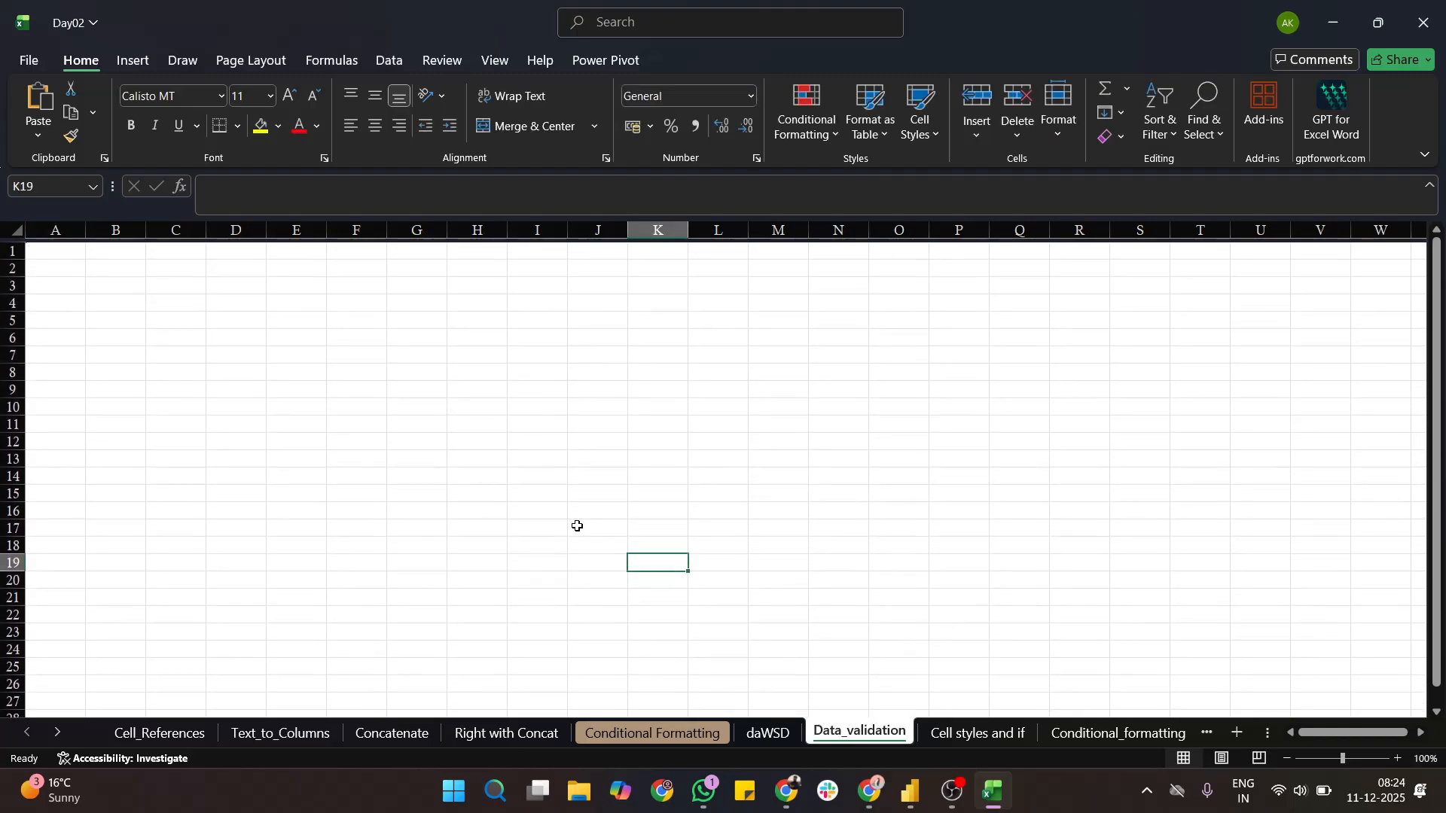
- Widen column A and open the Data Validation settings for cells A1:A20
{"action": "left_click_drag", "start_coordinate": [85, 231], "coordinate": [213, 588]}
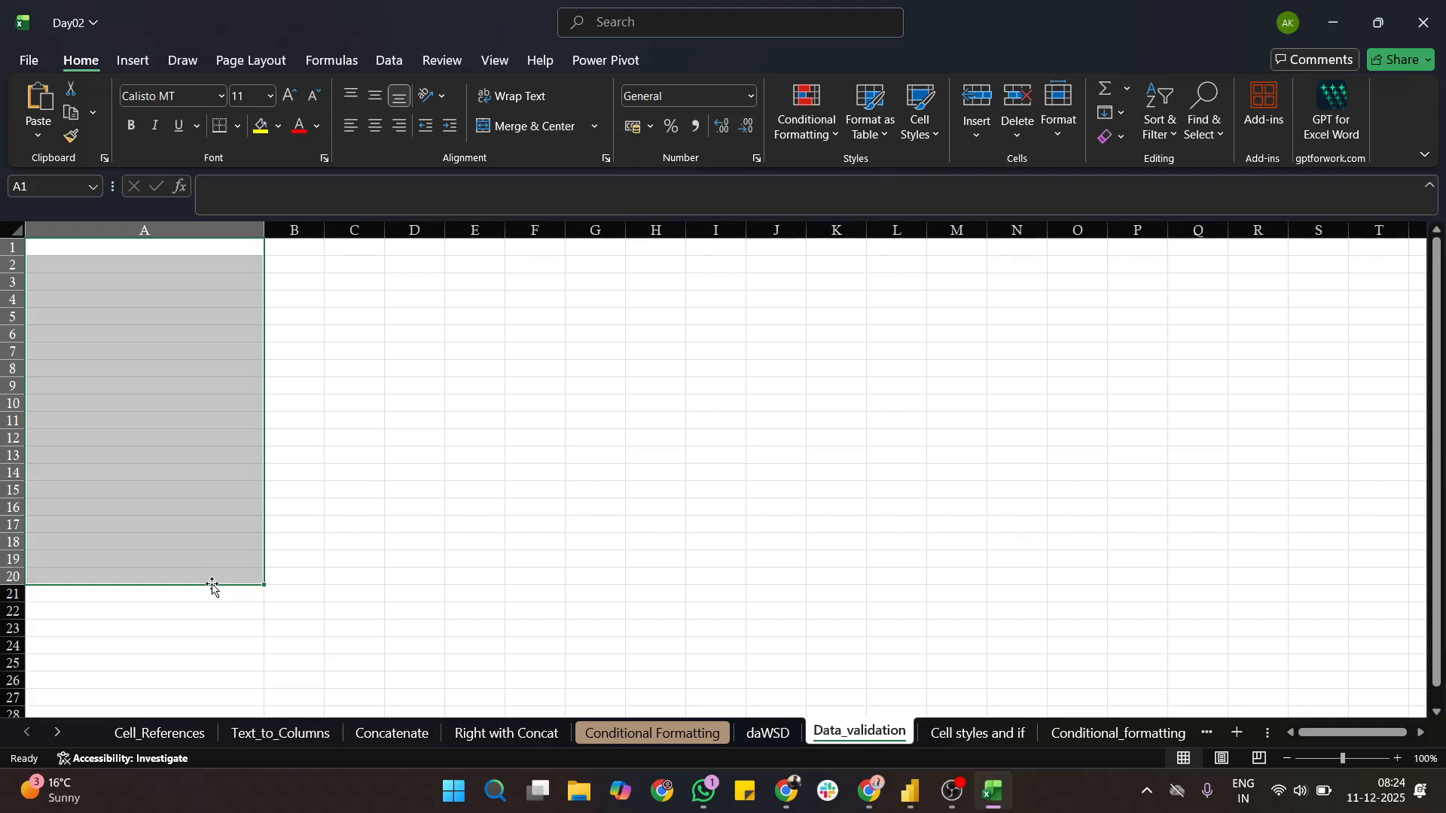
{"action": "left_click", "coordinate": [389, 60]}
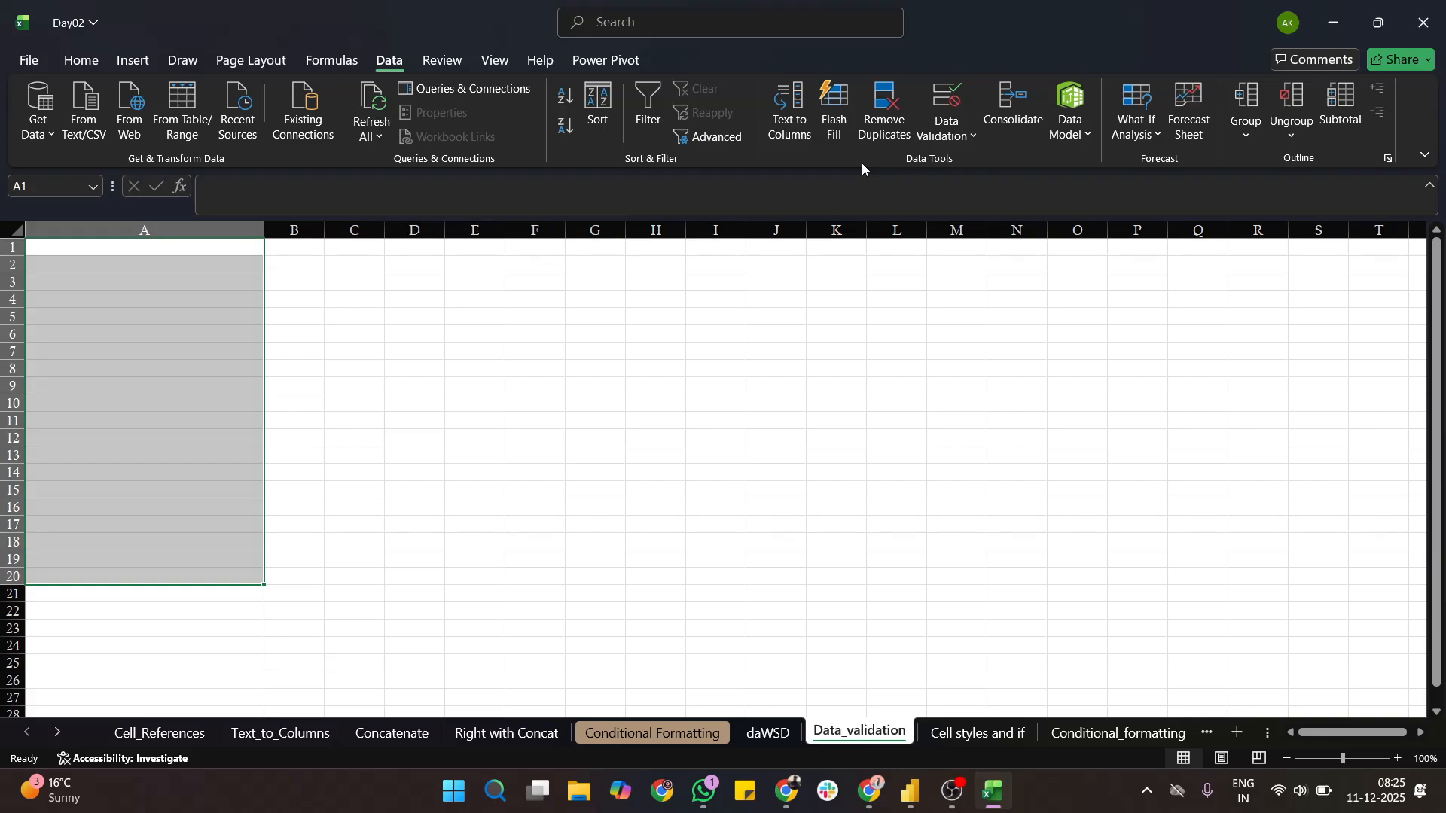
{"action": "left_click", "coordinate": [969, 135]}
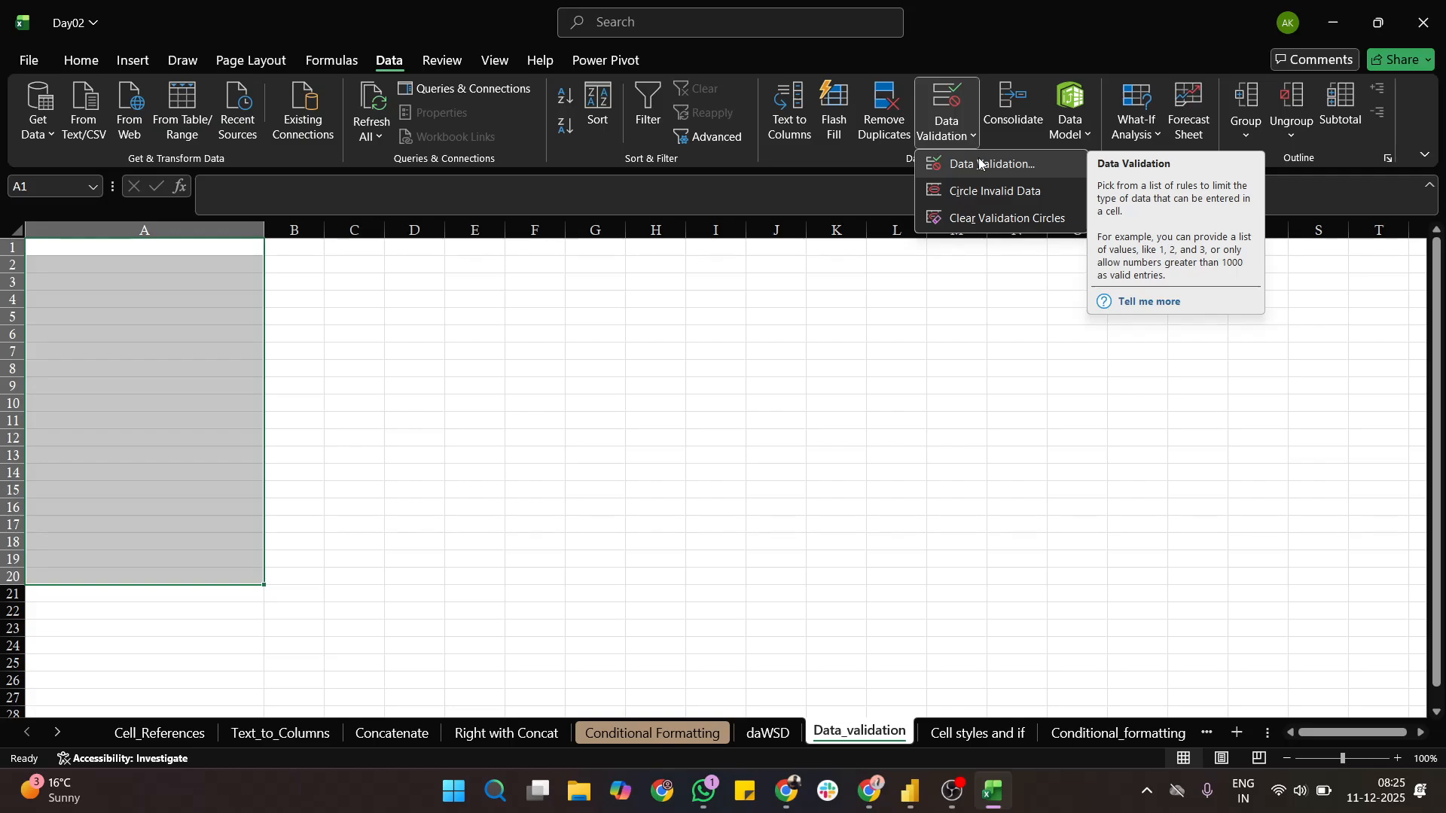
{"action": "left_click", "coordinate": [979, 164]}
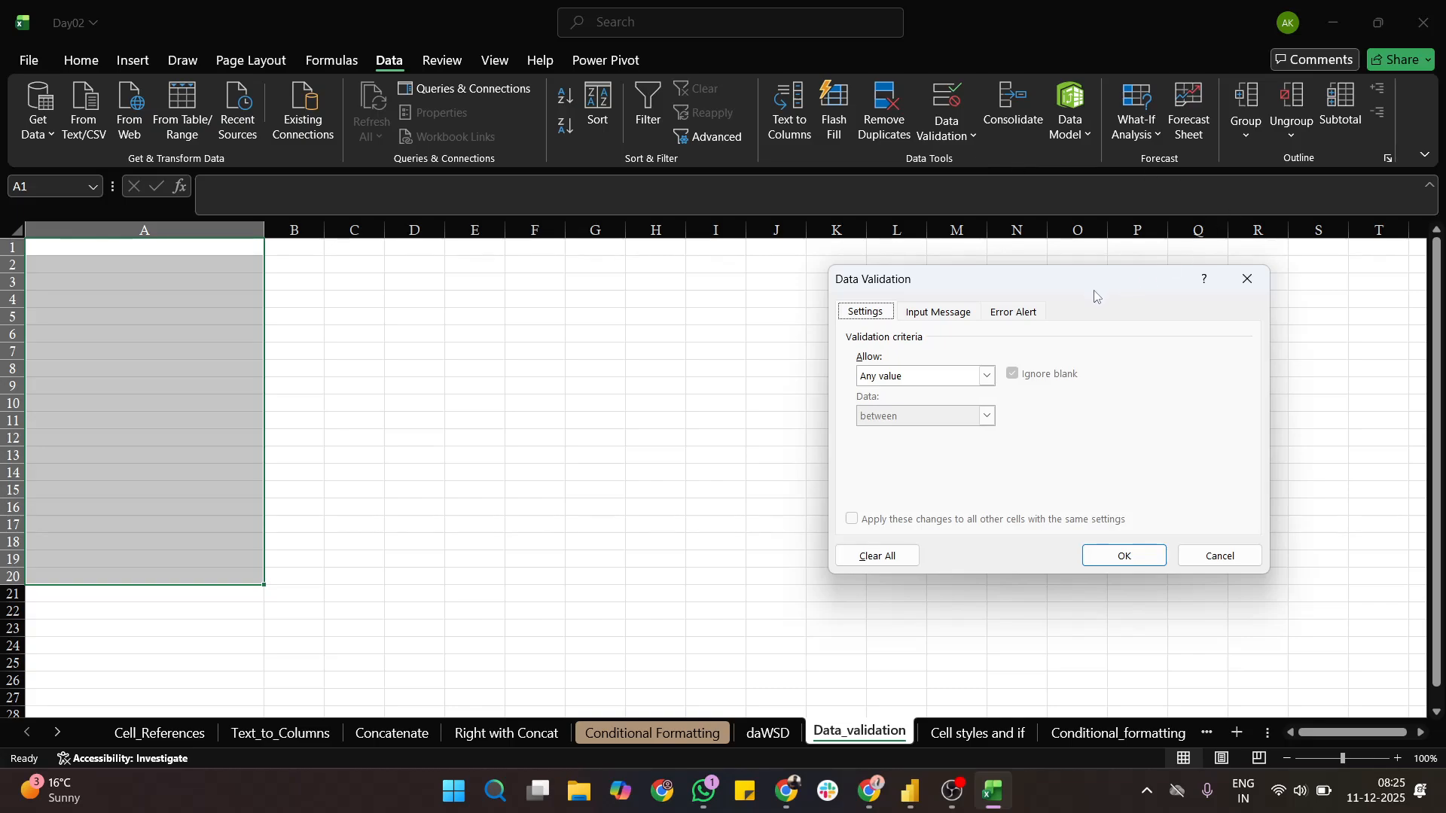
{"action": "left_click_drag", "start_coordinate": [970, 284], "coordinate": [643, 148]}
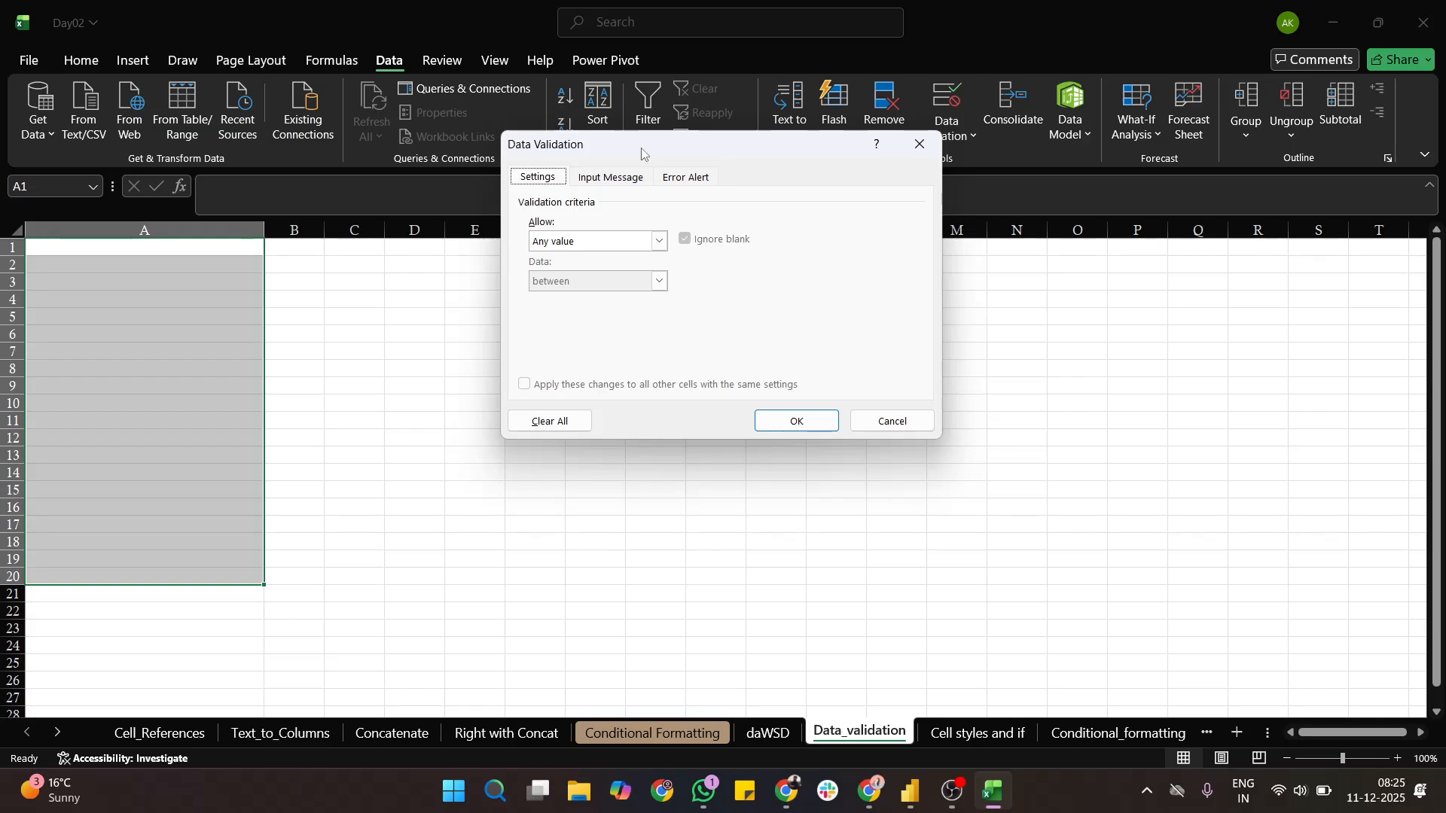
- Restrict the selected cells to whole numbers between a minimum of 10 and a maximum of 20
{"action": "left_click", "coordinate": [663, 242]}
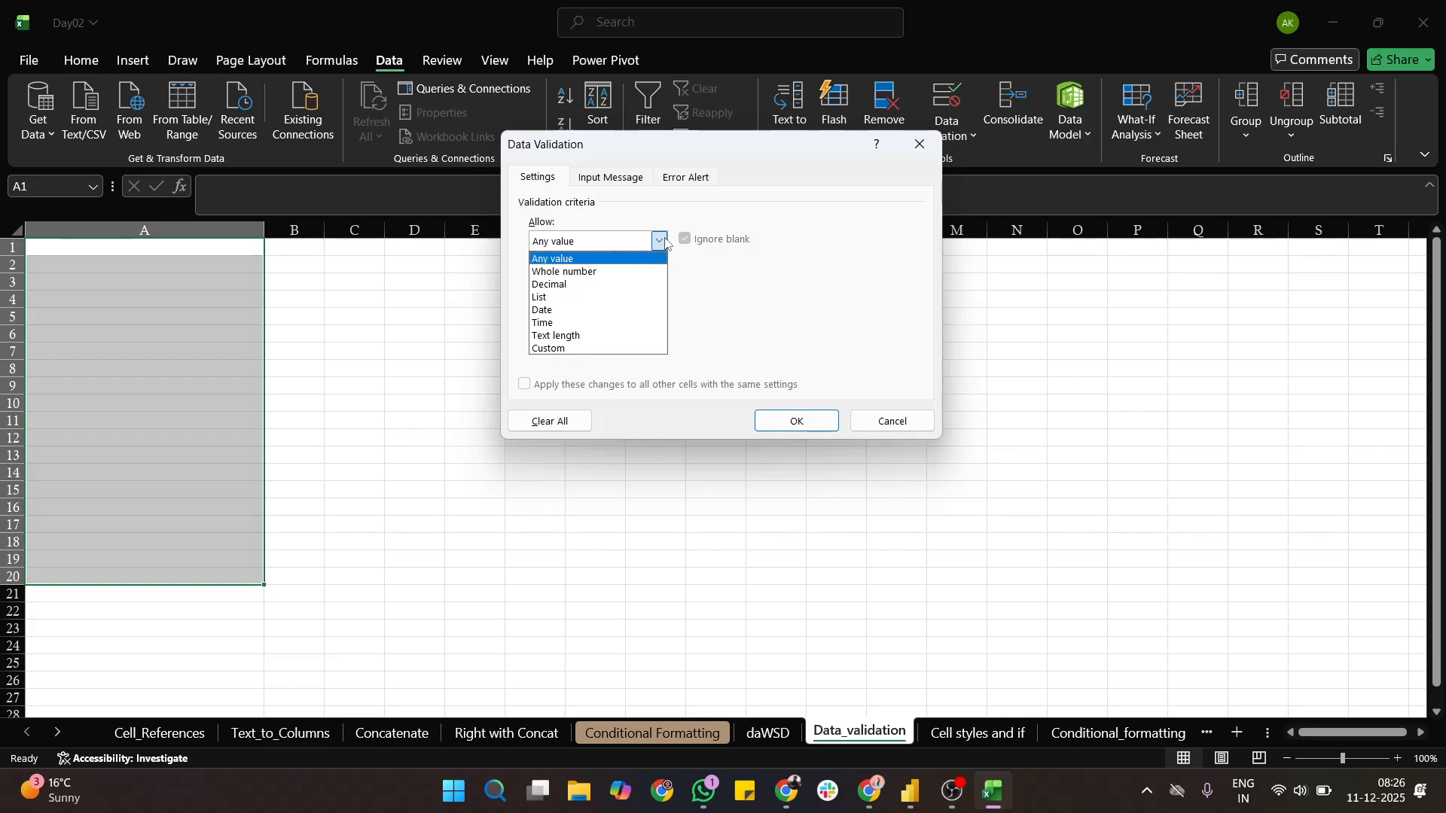
{"action": "left_click", "coordinate": [622, 272]}
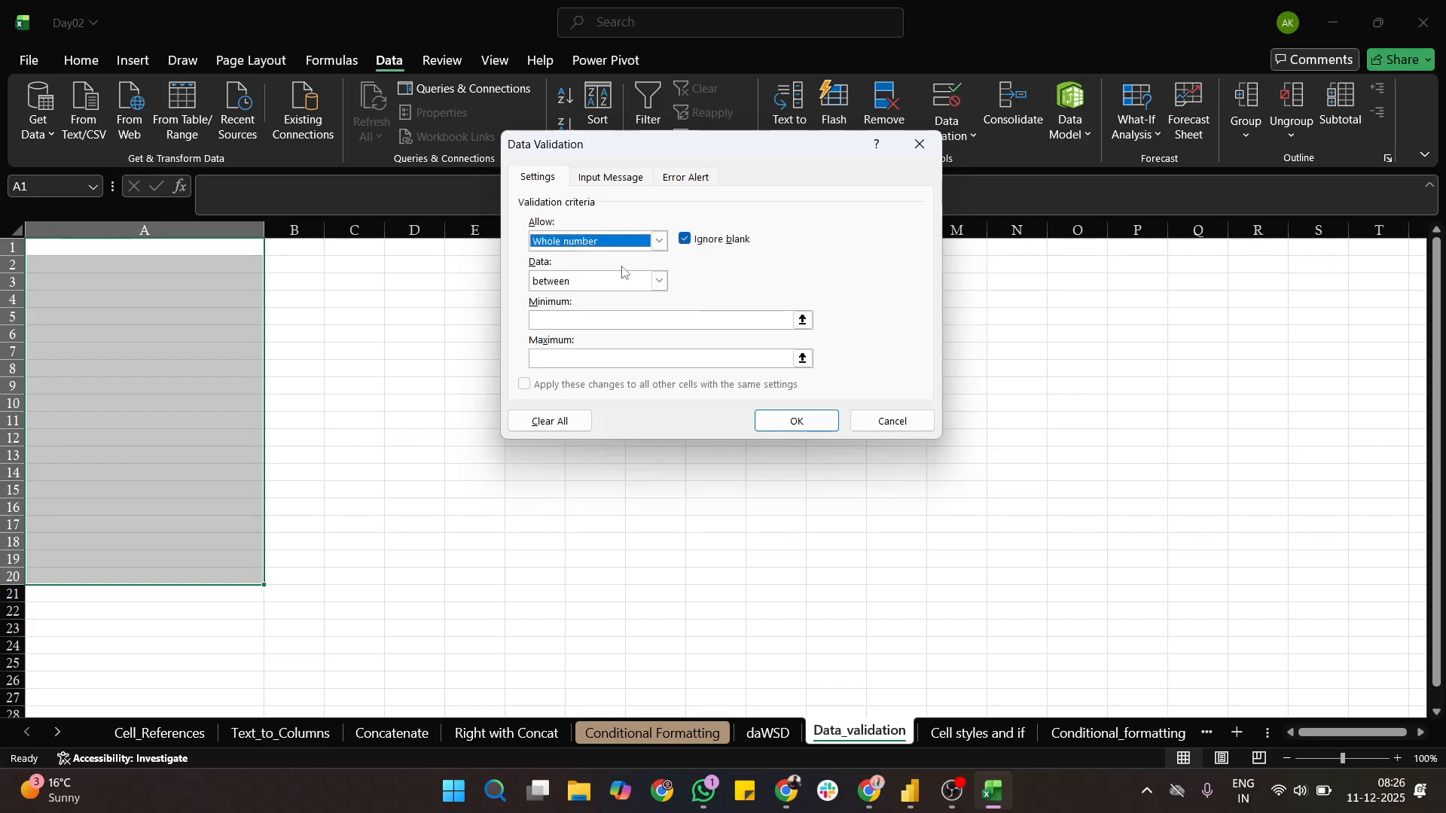
{"action": "left_click", "coordinate": [659, 285]}
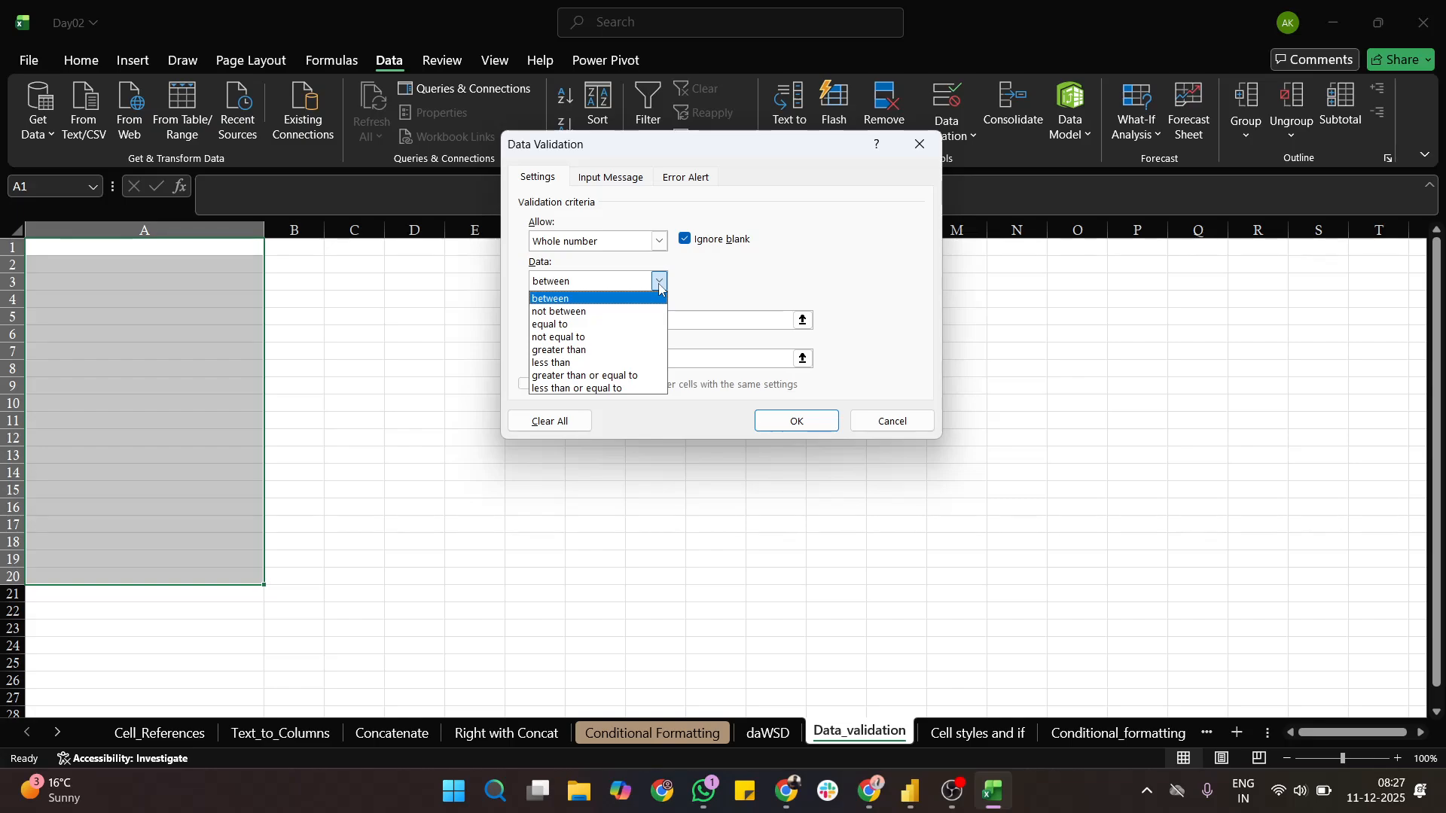
{"action": "left_click", "coordinate": [595, 294]}
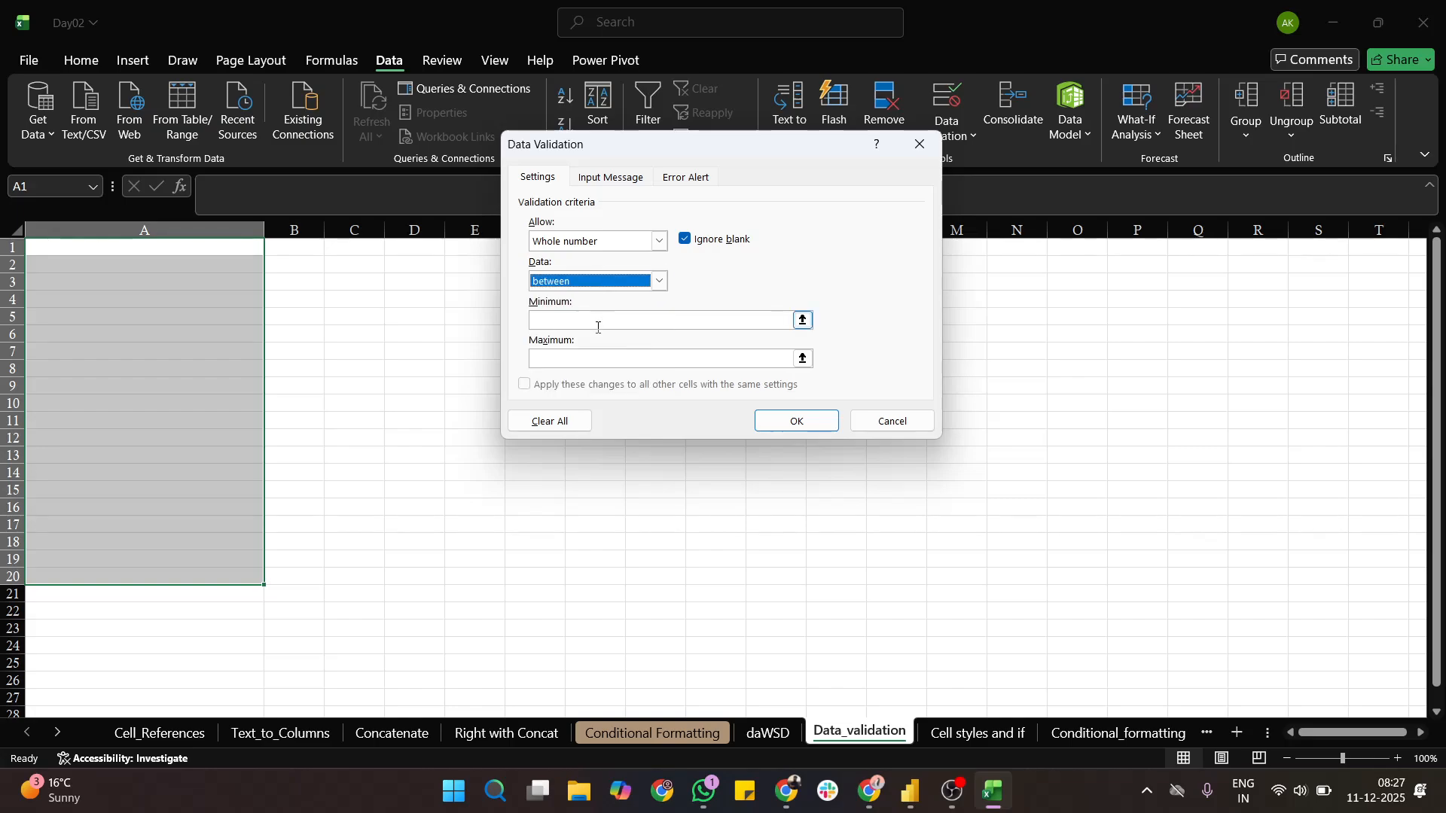
{"action": "left_click", "coordinate": [598, 324]}
{"action": "type", "text": "10"}
{"action": "left_click", "coordinate": [610, 359]}
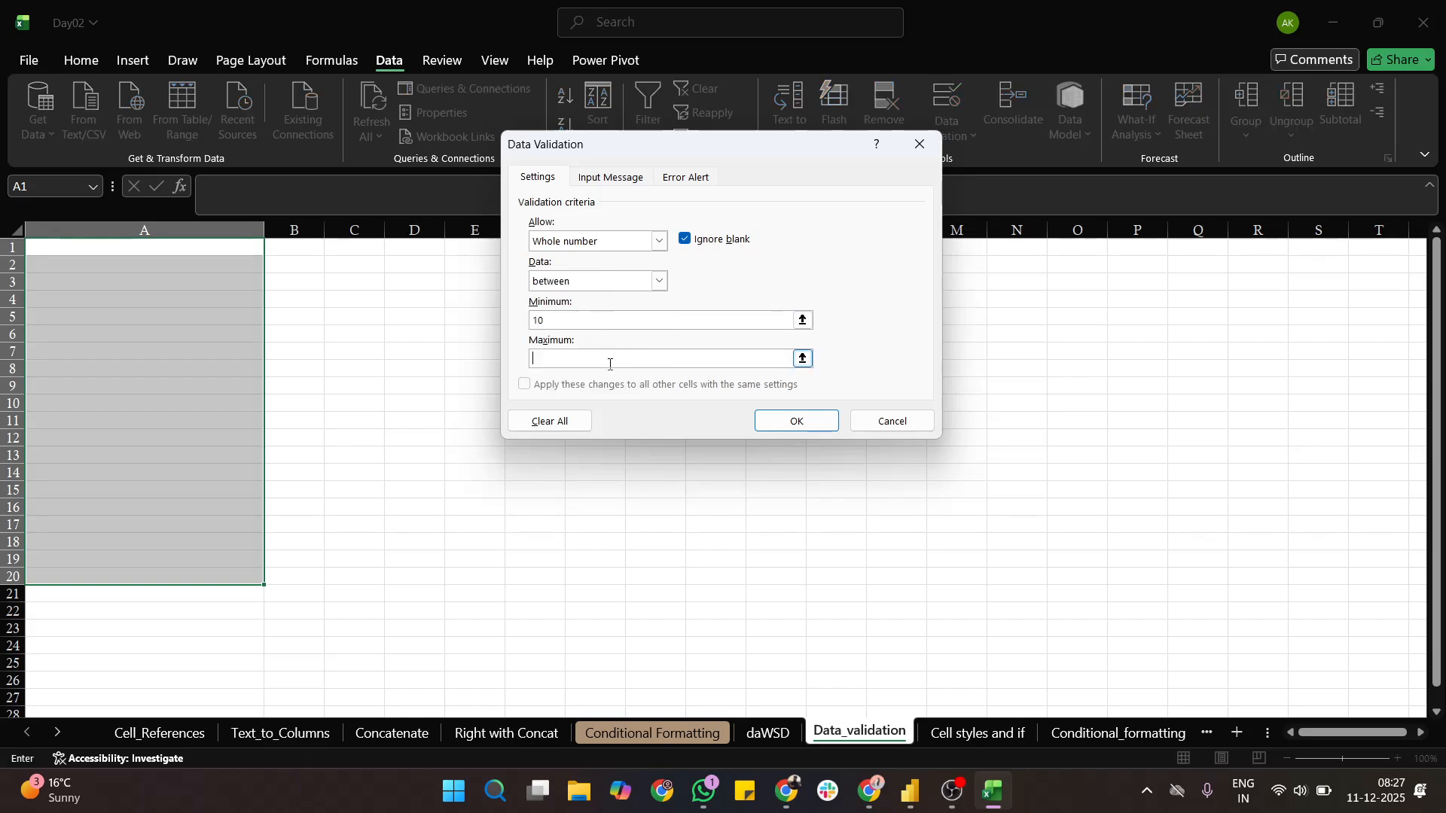
{"action": "type", "text": "20"}
- Give the validation an input message titled "Please enter between 10-20" with the text "10-20"
{"action": "left_click", "coordinate": [586, 175]}
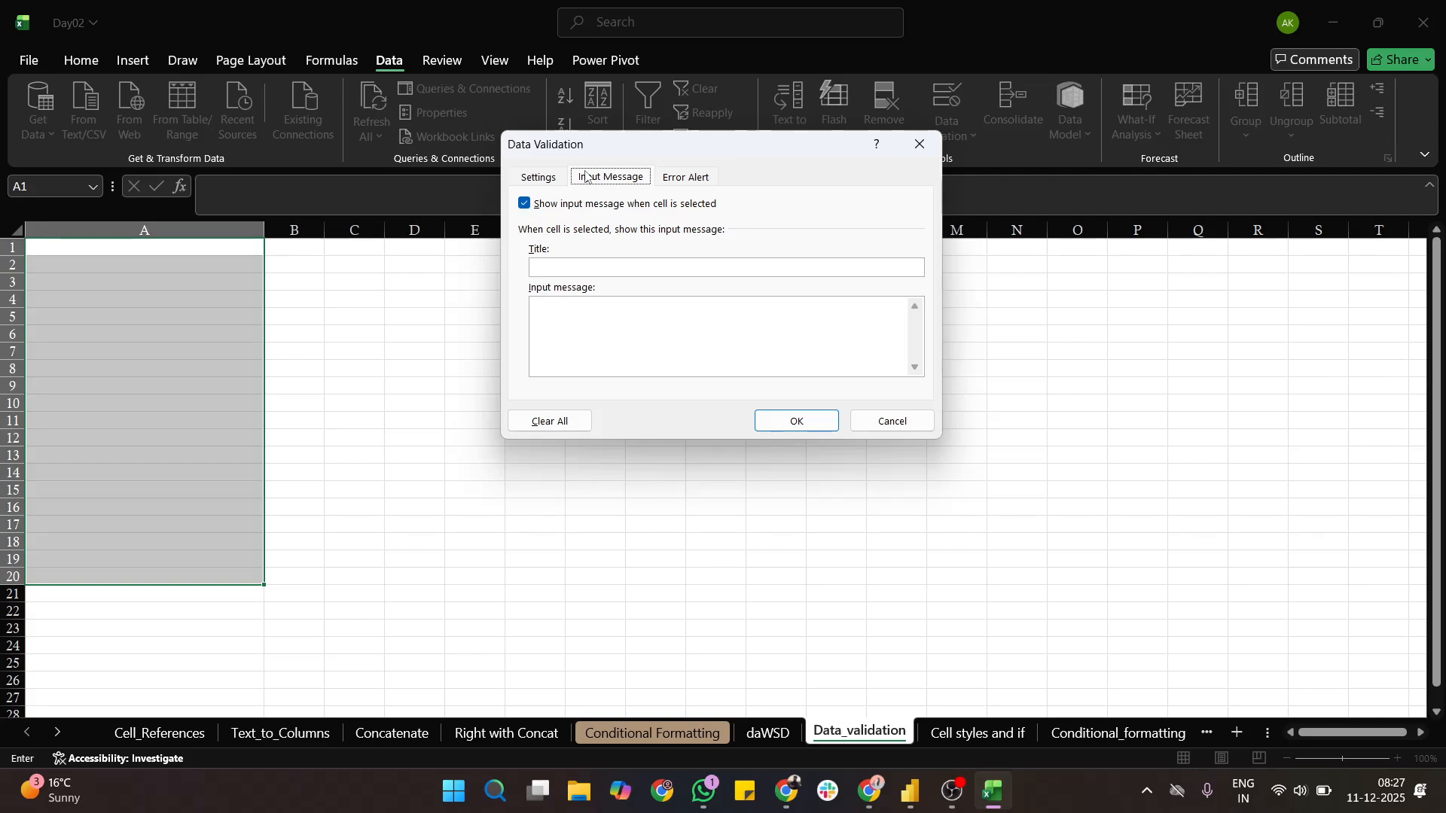
{"action": "left_click", "coordinate": [565, 262]}
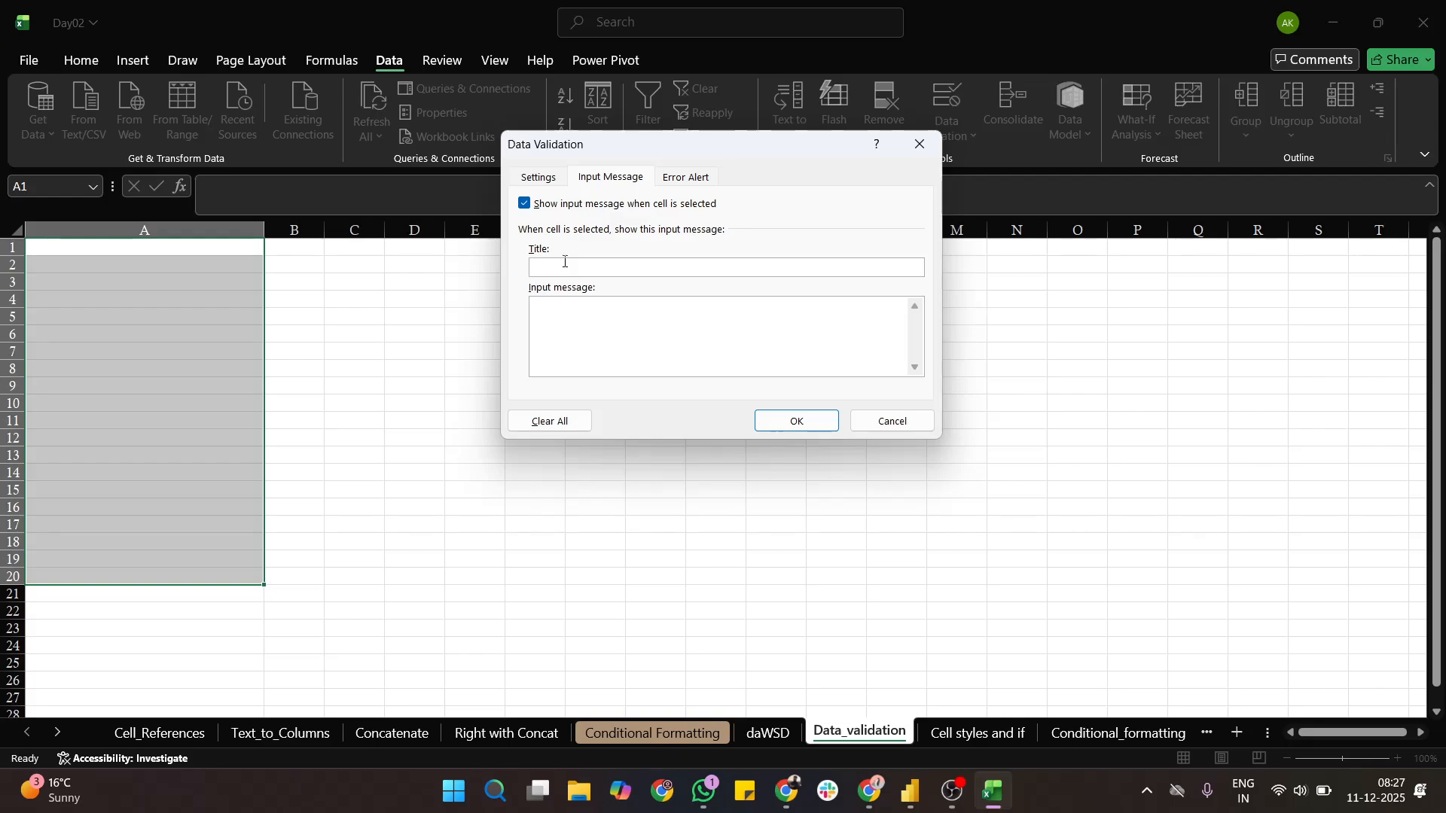
{"action": "type", "text": "Inv"}
{"action": "key", "text": "BackSpace"}
{"action": "key", "text": "BackSpace"}
{"action": "type", "text": "Please ennter a"}
{"action": "key", "text": "BackSpace"}
{"action": "key", "text": "BackSpace"}
{"action": "key", "text": "BackSpace"}
{"action": "key", "text": "BackSpace"}
{"action": "key", "text": "BackSpace"}
{"action": "key", "text": "BackSpace"}
{"action": "type", "text": "ter between 10-20"}
{"action": "left_click", "coordinate": [582, 314]}
{"action": "type", "text": "10-20"}
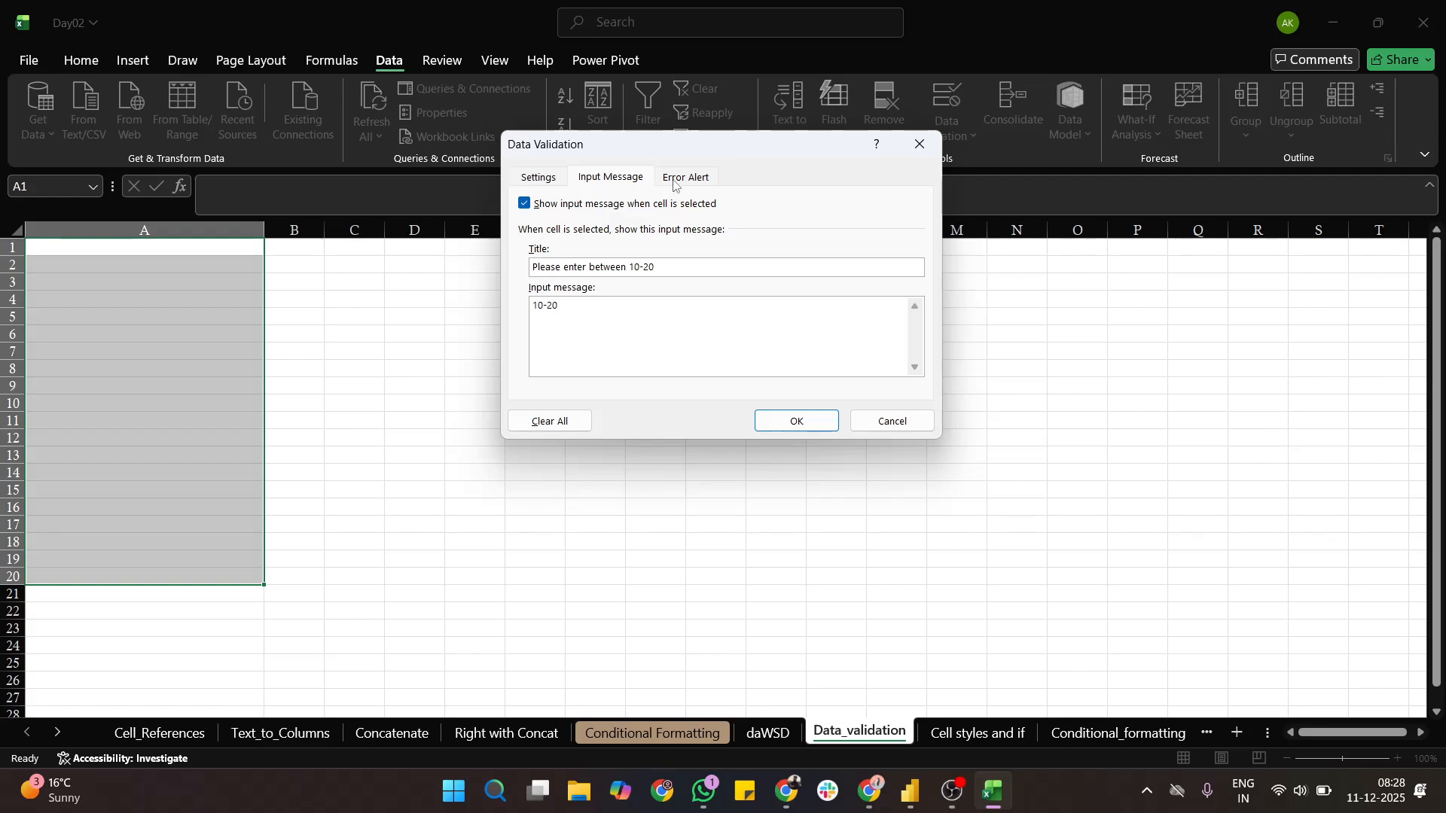
- Set the error alert's title to "Invalid Entry" and its message to "U entered wrong number", and apply the validation rule
{"action": "left_click", "coordinate": [680, 181]}
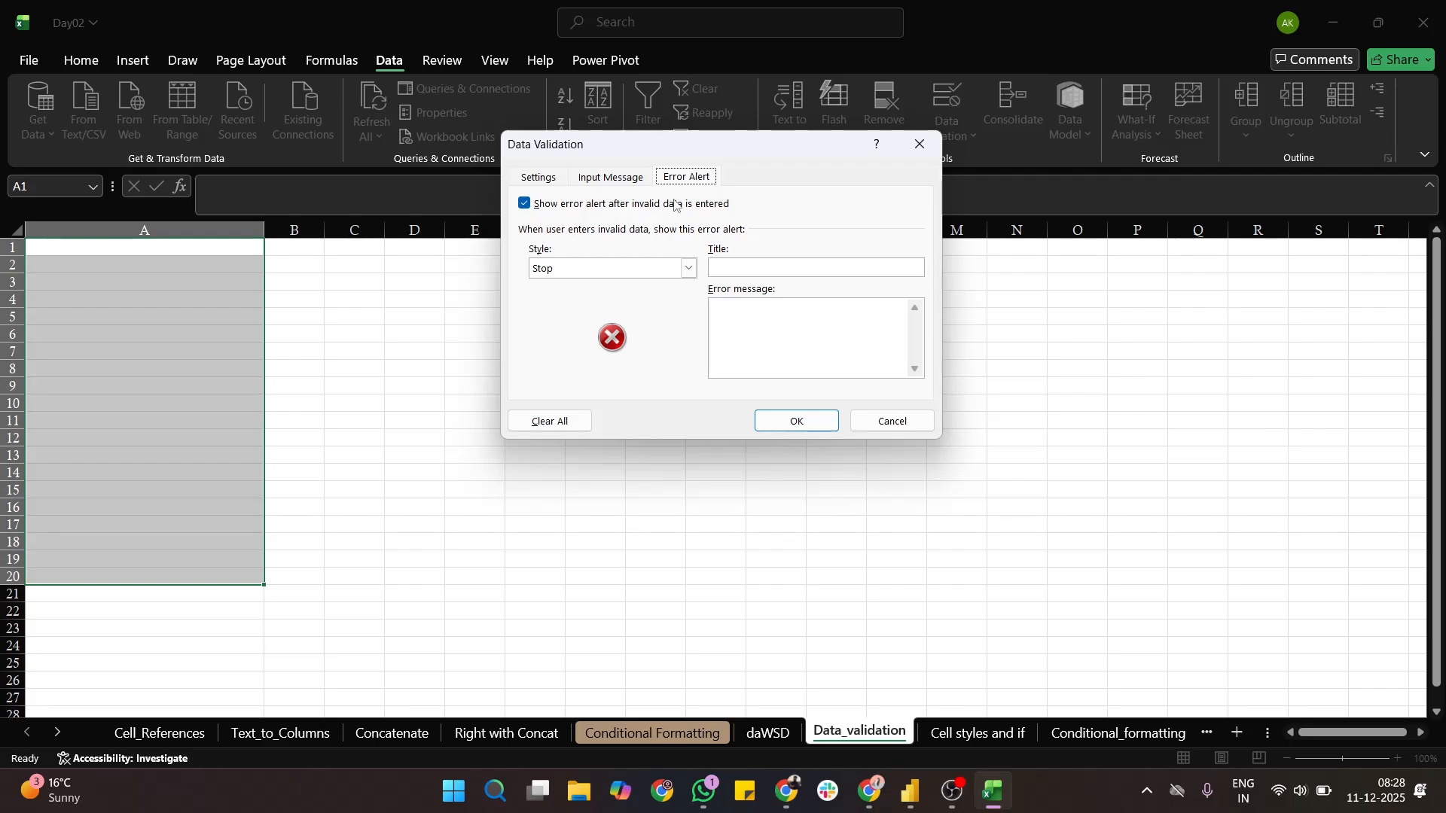
{"action": "left_click", "coordinate": [753, 269]}
{"action": "type", "text": "Invalid EN"}
{"action": "key", "text": "BackSpace"}
{"action": "type", "text": "ntry"}
{"action": "left_click", "coordinate": [762, 310]}
{"action": "type", "text": "U entered wro"}
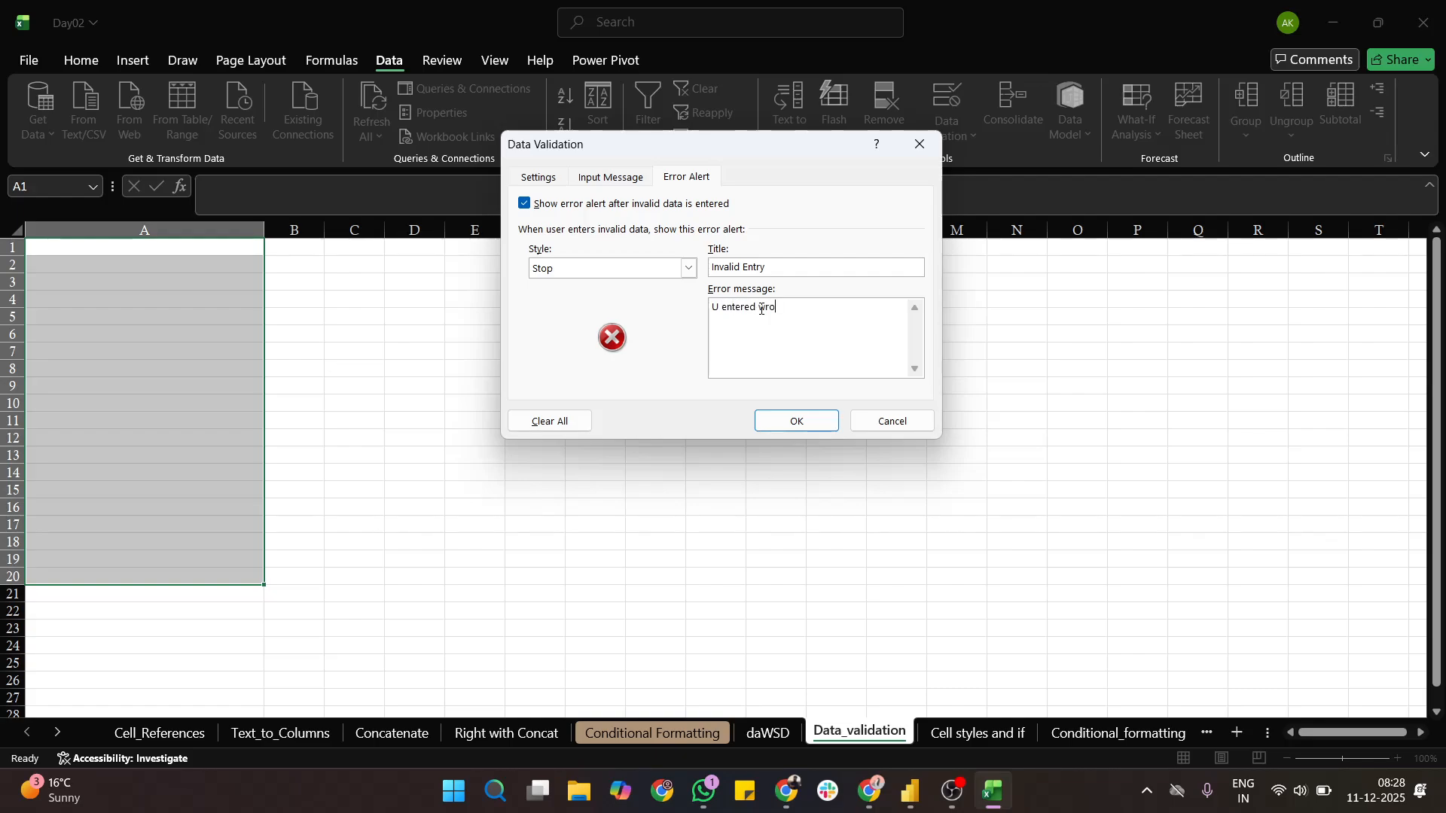
{"action": "type", "text": "ng number"}
{"action": "left_click", "coordinate": [802, 421]}
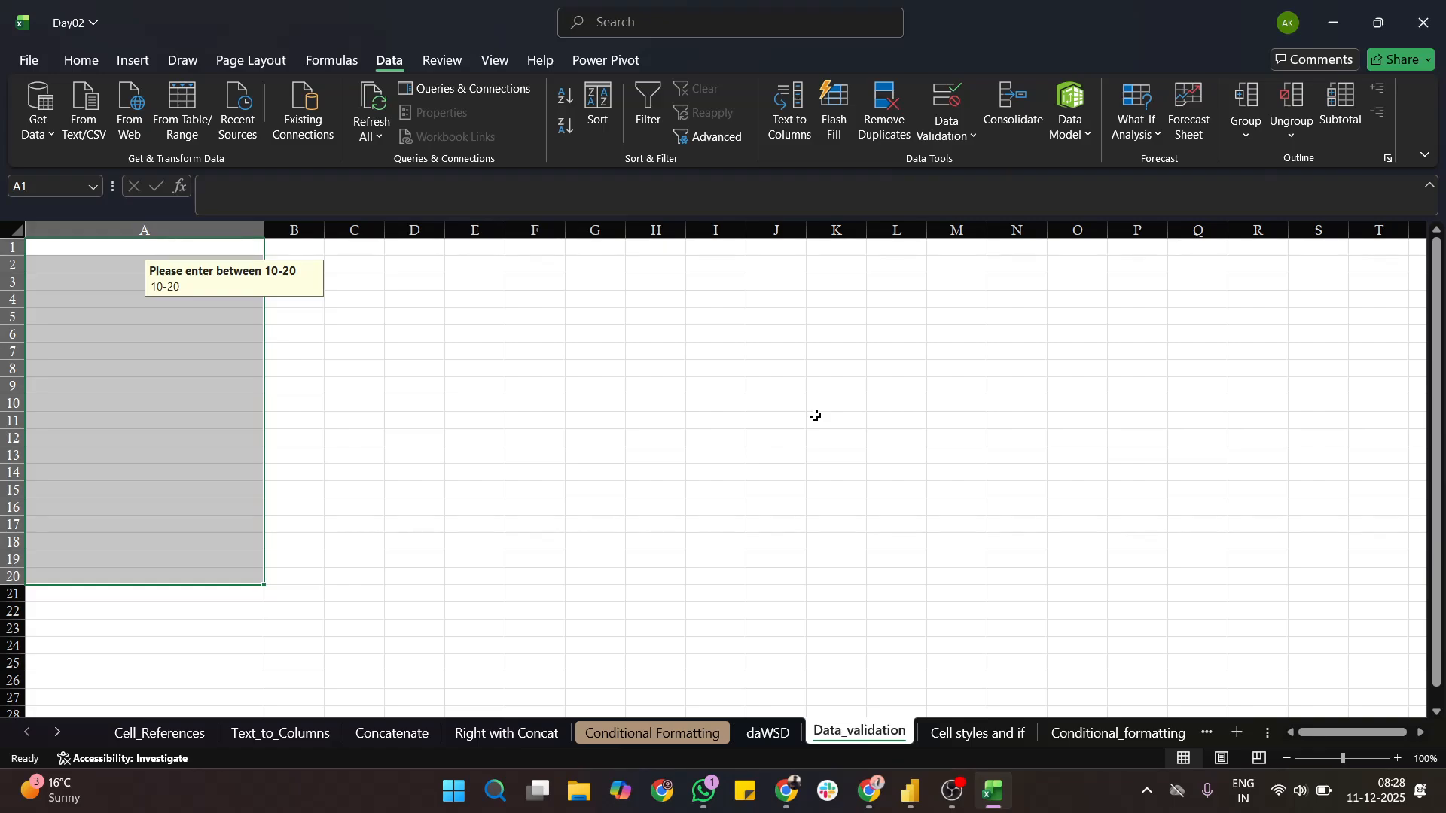
- Test the validation rule by entering 21 in cell A6
{"action": "left_click", "coordinate": [816, 415]}
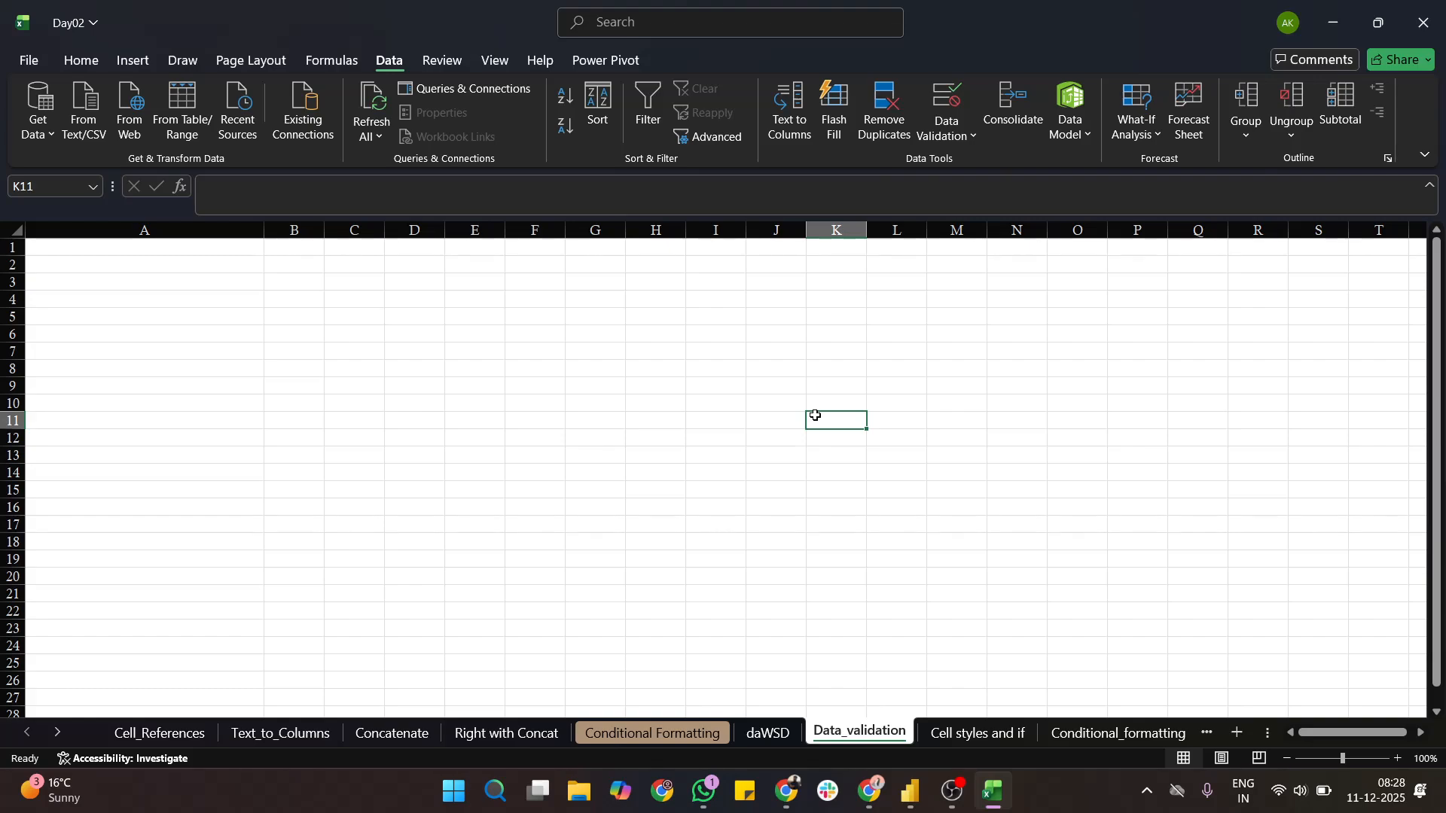
{"action": "left_click", "coordinate": [196, 384]}
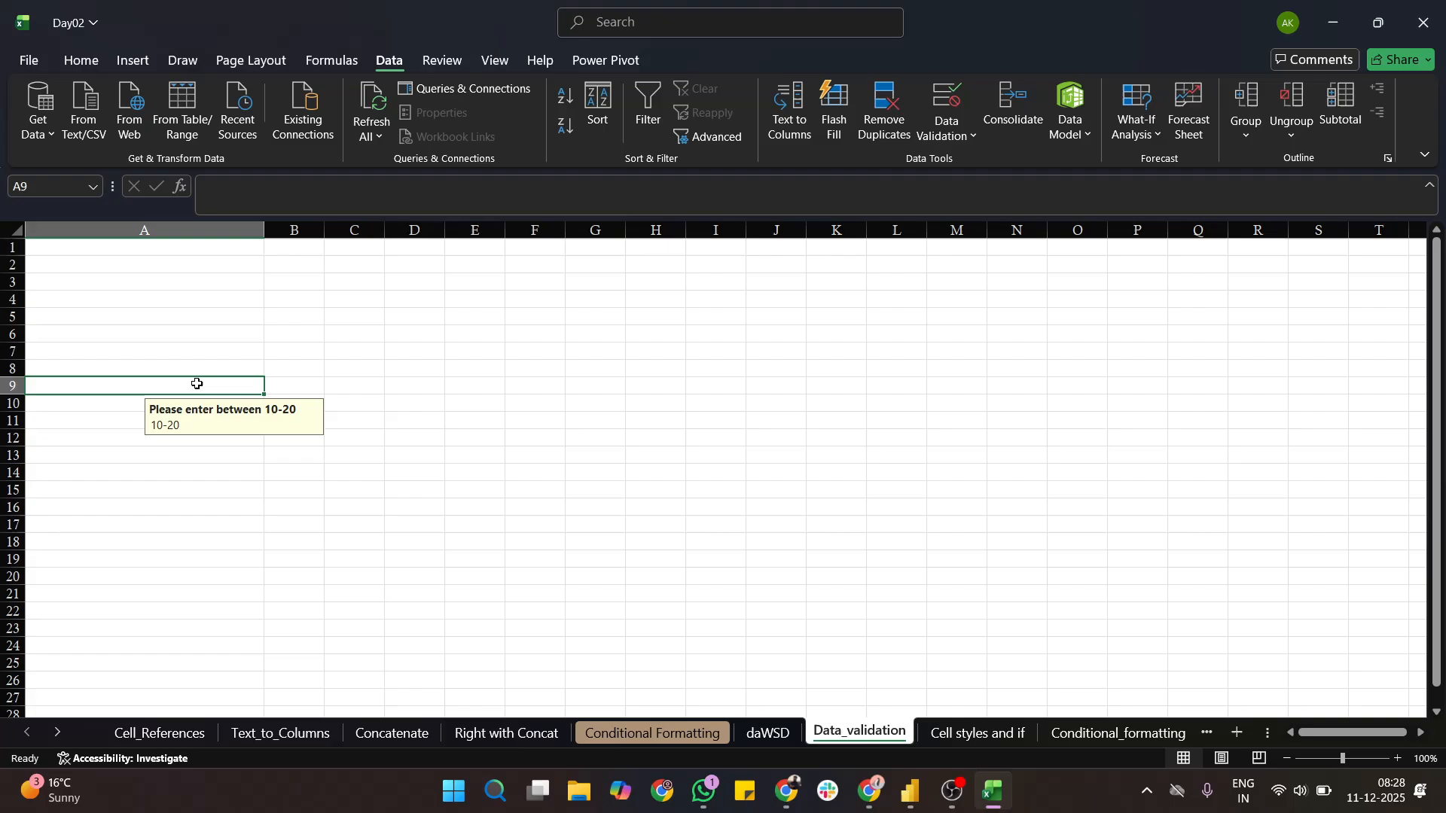
{"action": "left_click", "coordinate": [181, 334]}
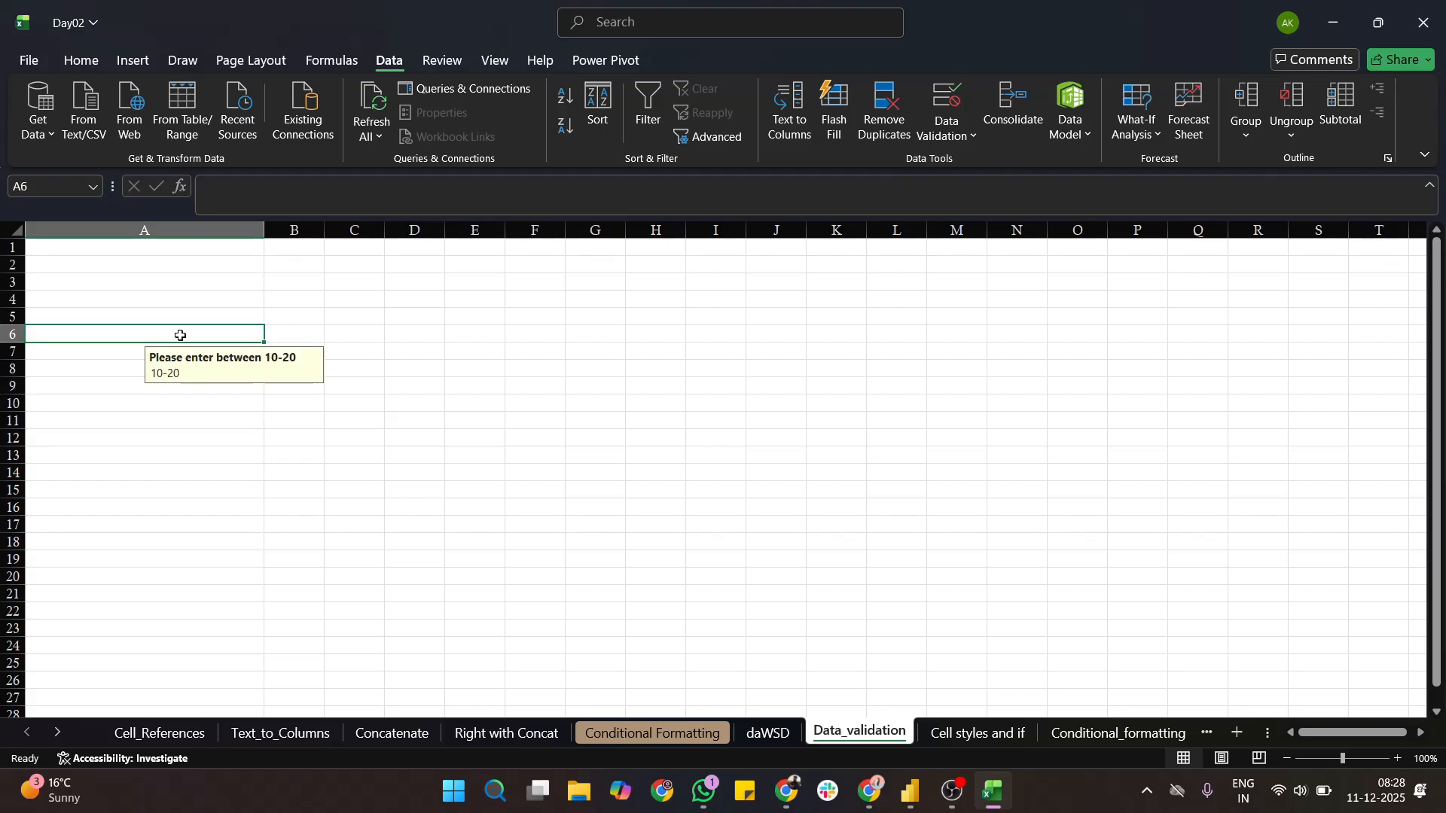
{"action": "type", "text": "21"}
{"action": "key", "text": "Return"}
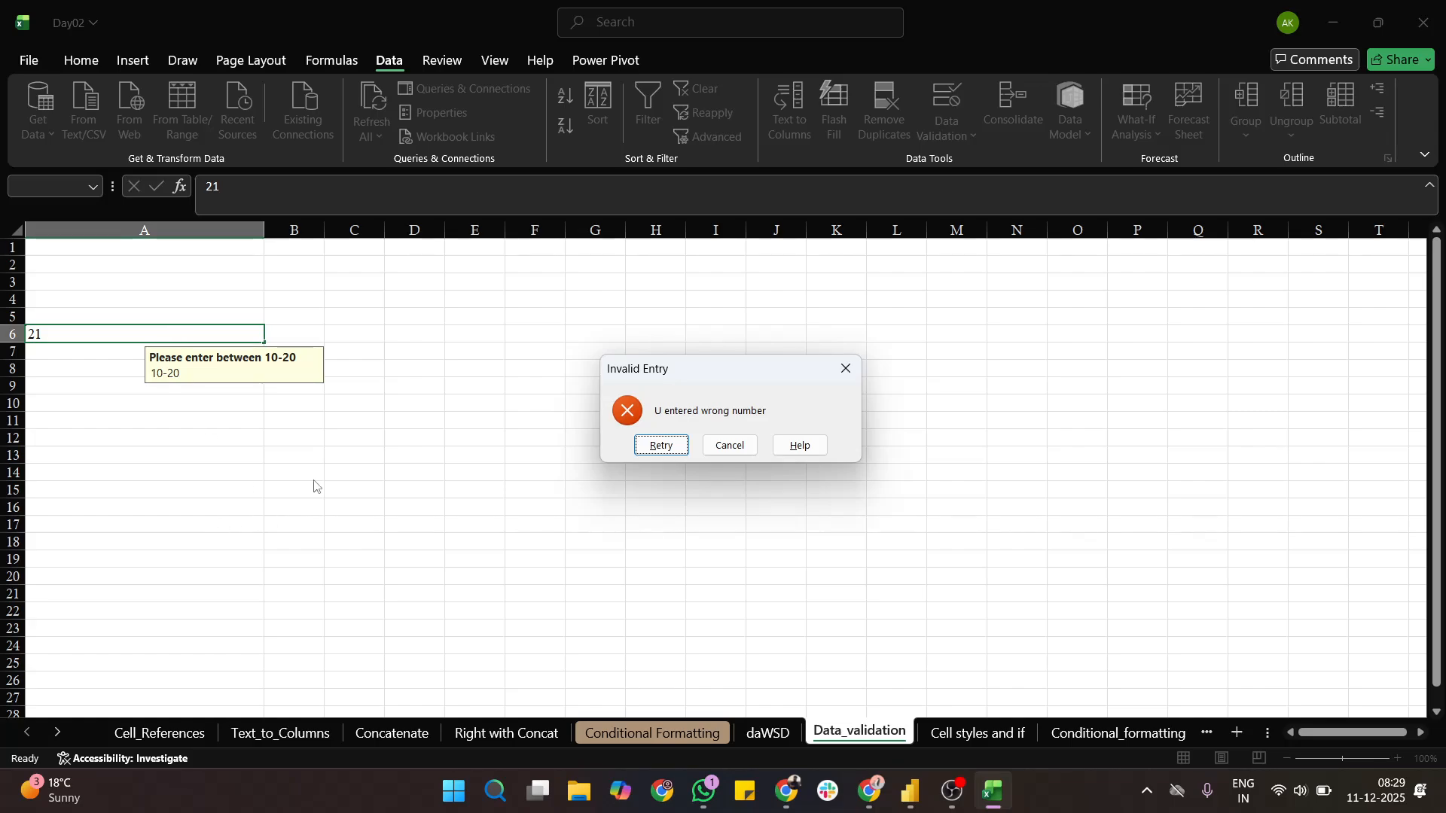
- Discard the rejected entry in cell A6 and enter 15 there instead
{"action": "left_click", "coordinate": [730, 445]}
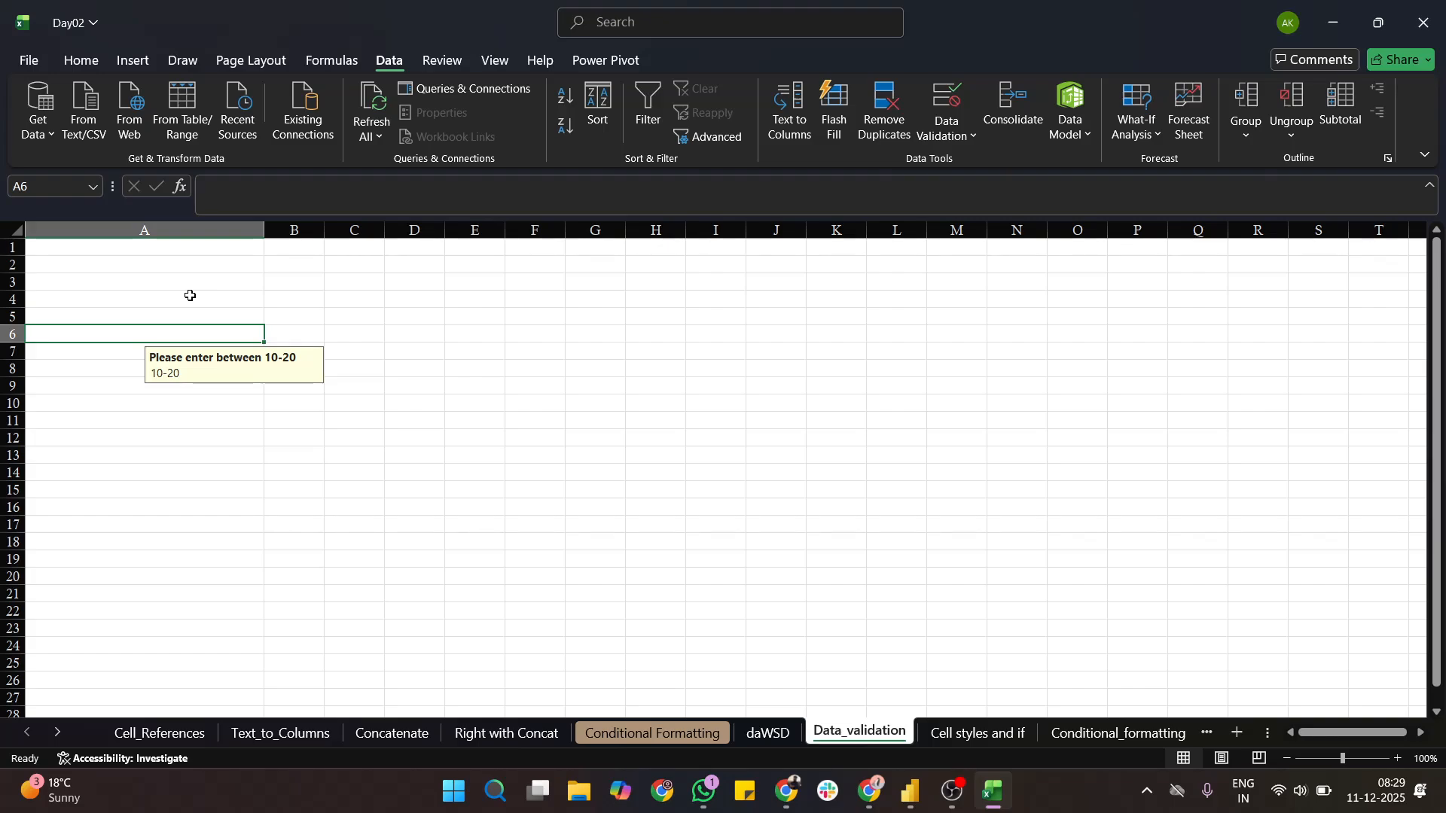
{"action": "type", "text": "15"}
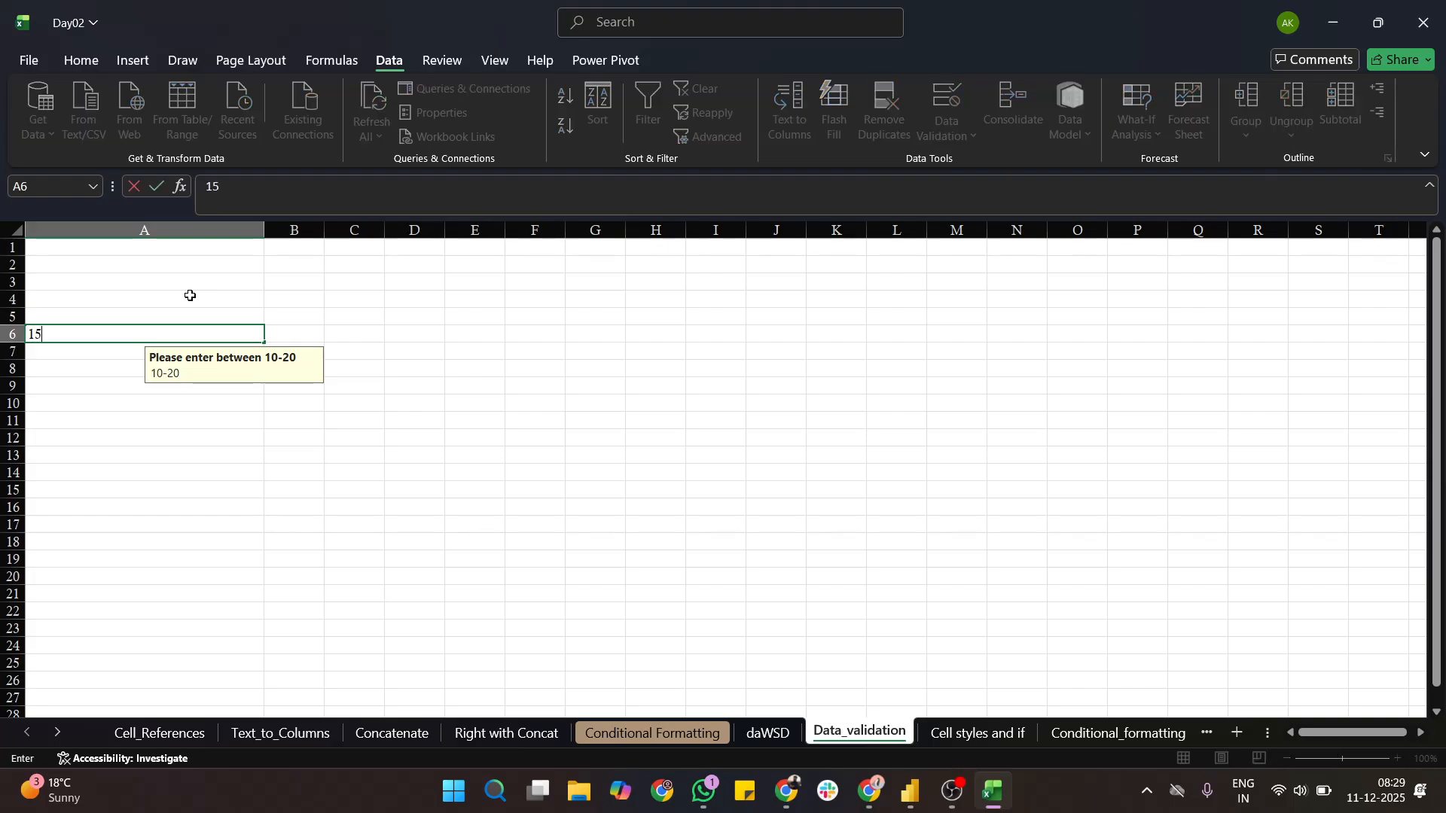
{"action": "key", "text": "Return"}
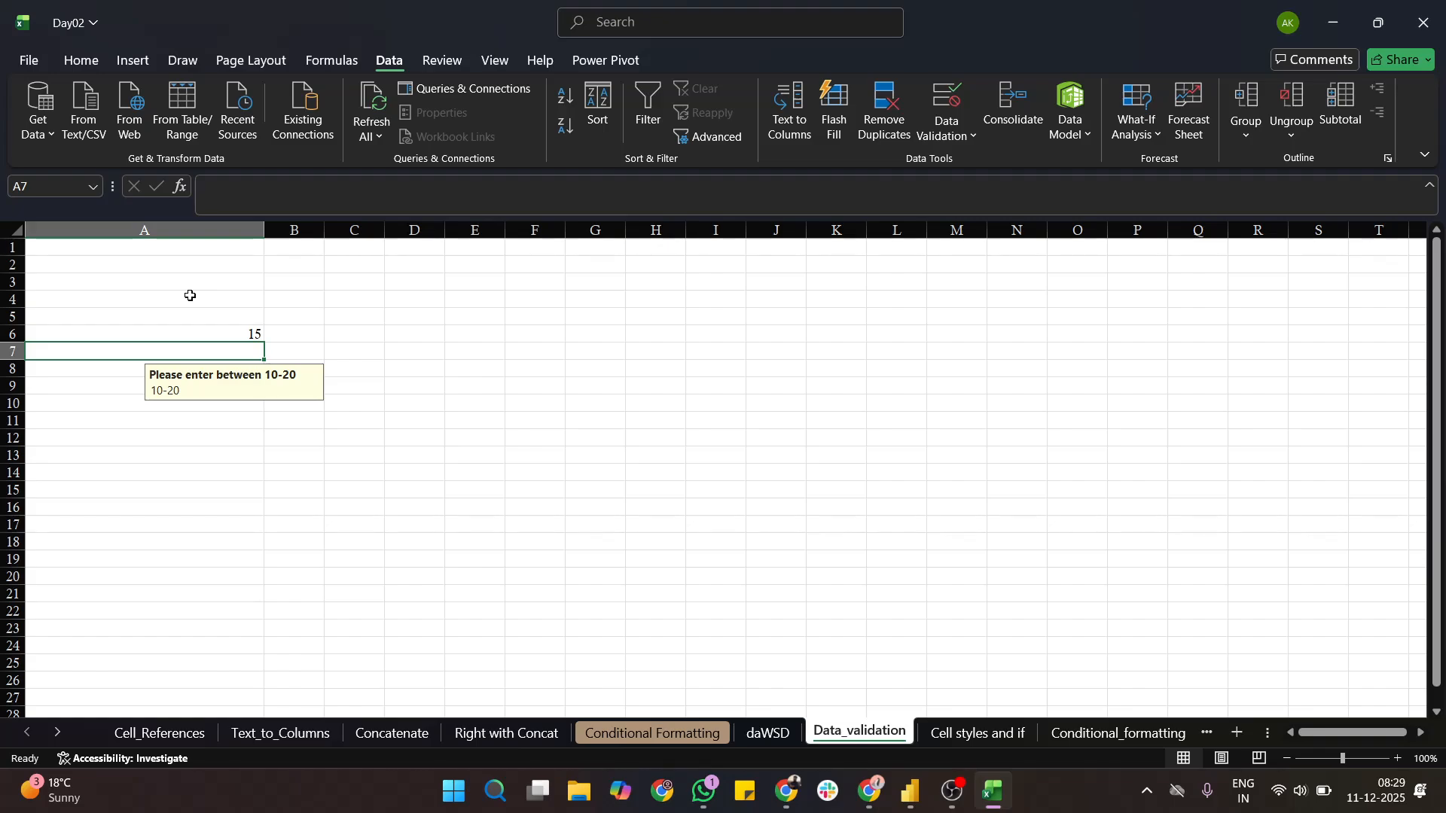
- Test the validation rule with the text "dkjfhdsxfj" in cell A7 and discard the entry
{"action": "type", "text": "dkjfhdsxfj"}
{"action": "key", "text": "Return"}
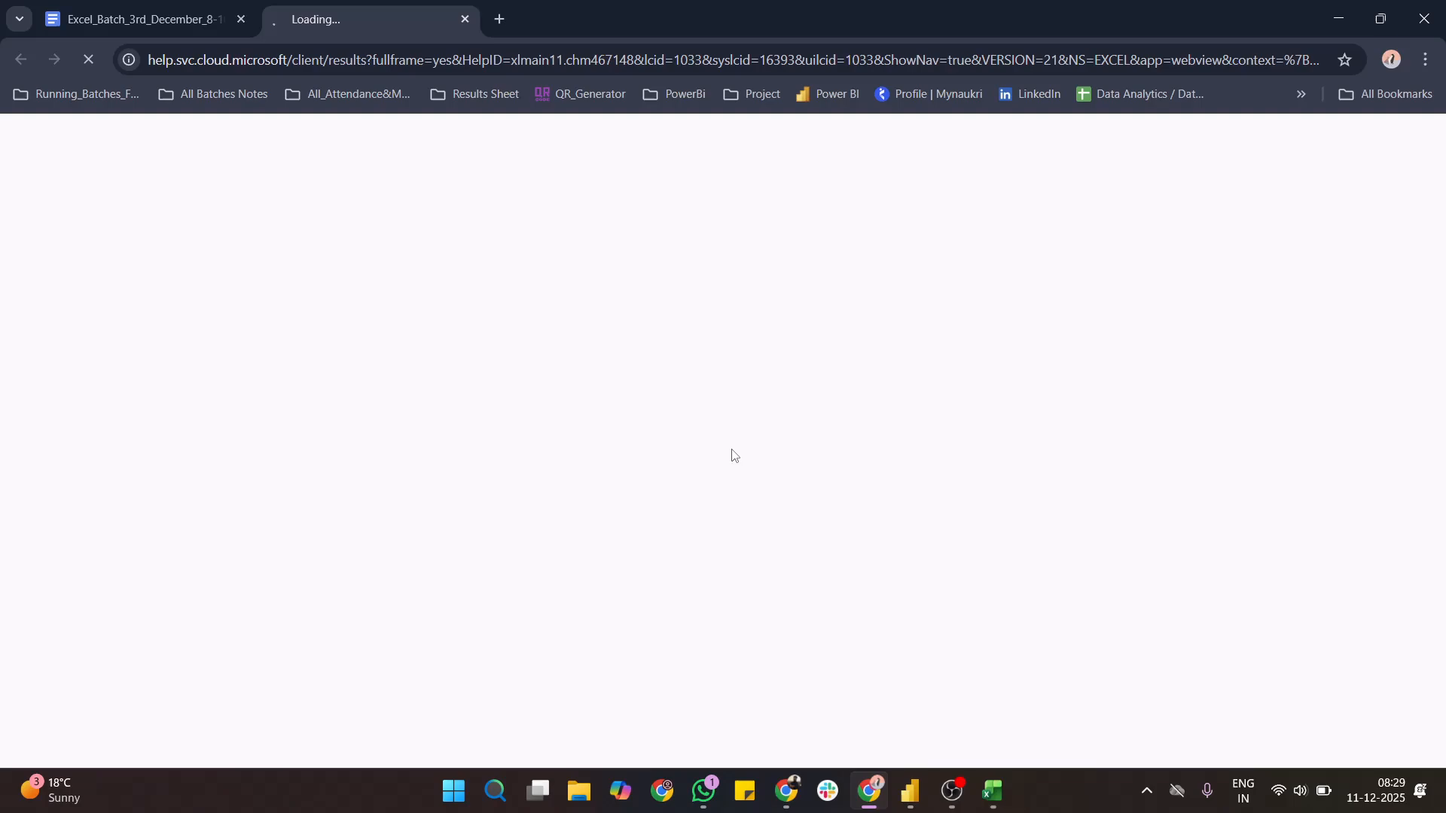
{"action": "left_click", "coordinate": [993, 791]}
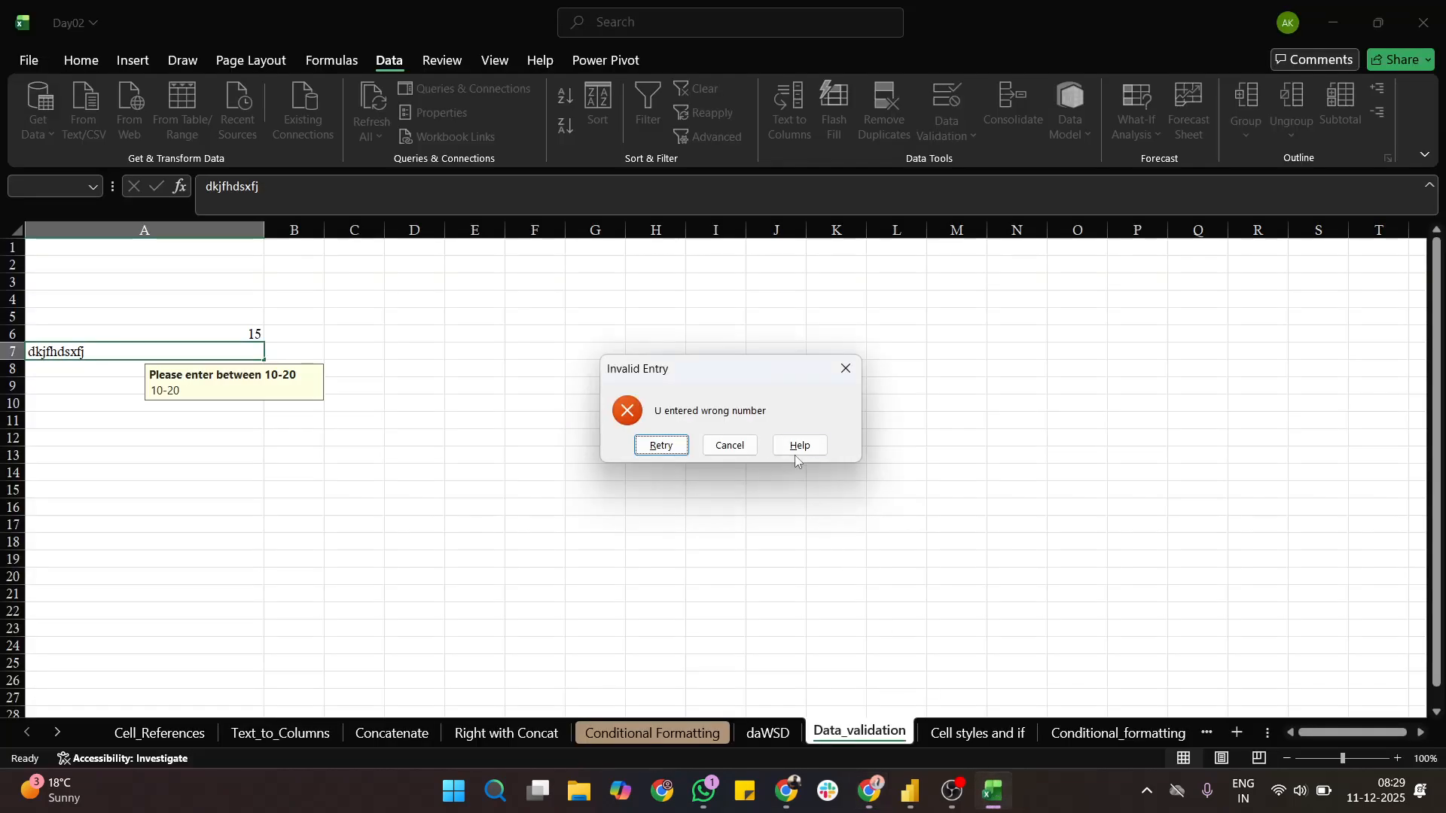
{"action": "left_click", "coordinate": [758, 449]}
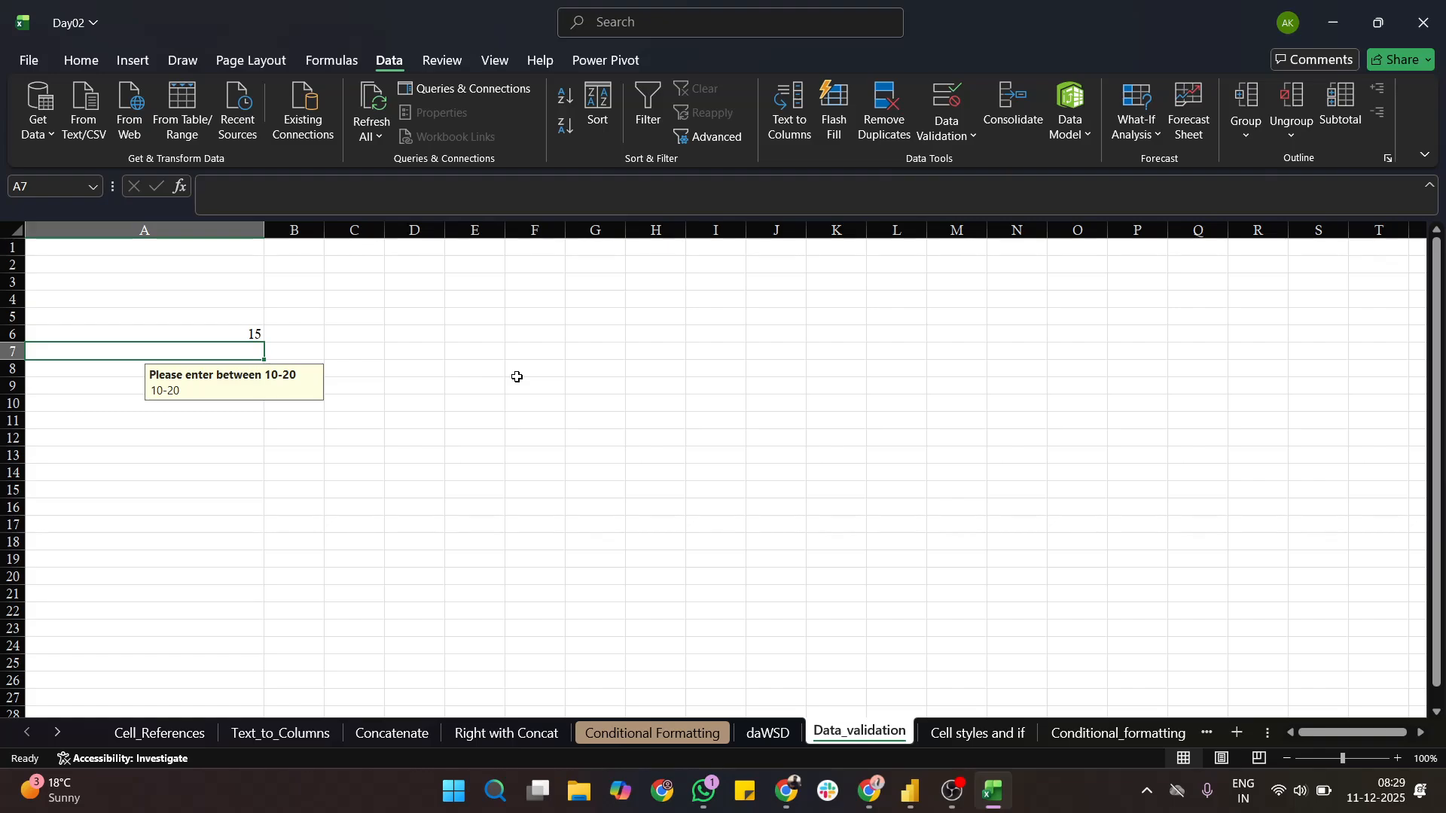
- Try 9 in cell A7, replace it with 19, and enter 20 in cell A8
{"action": "type", "text": "9"}
{"action": "key", "text": "Return"}
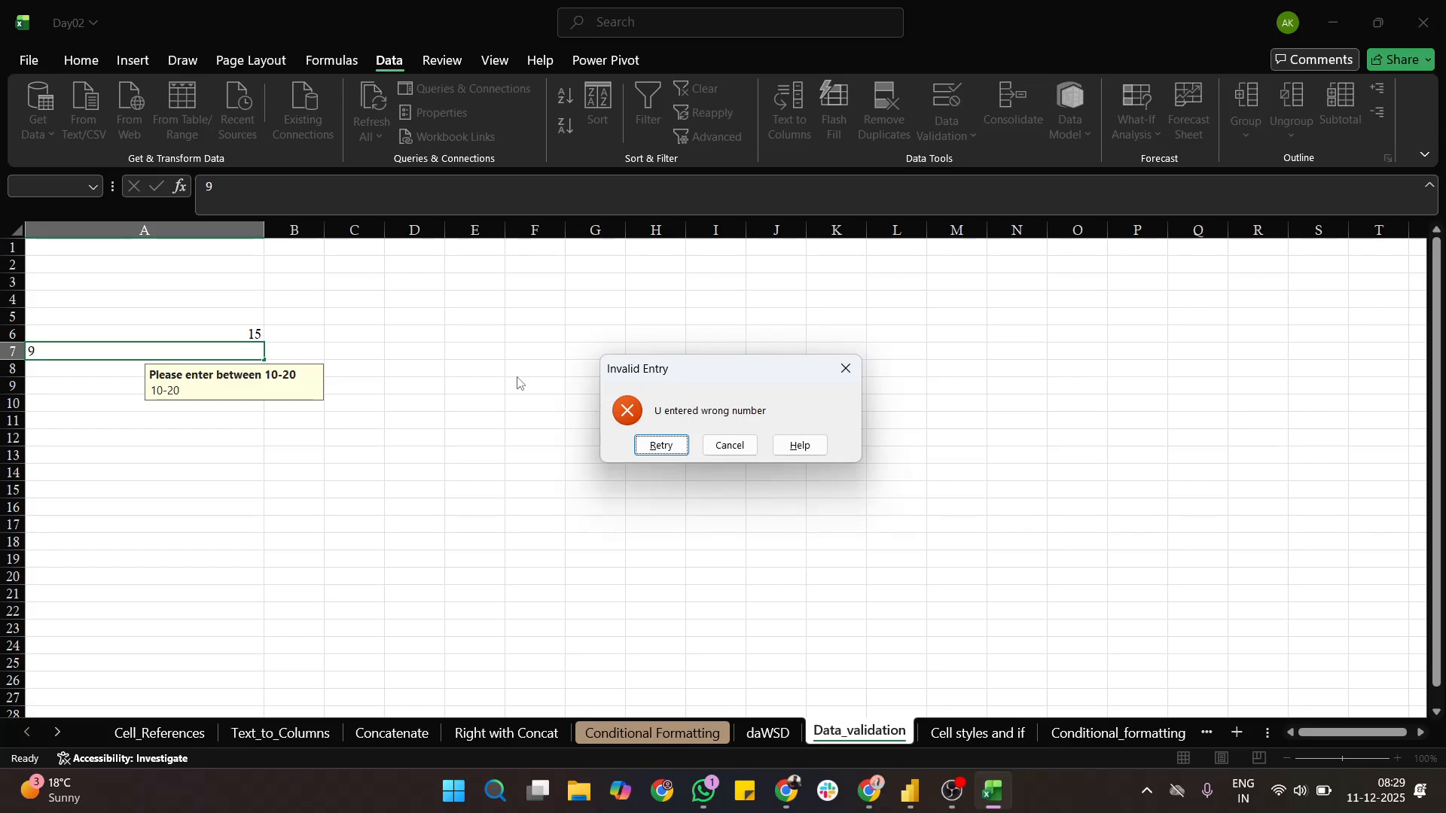
{"action": "left_click", "coordinate": [646, 442]}
{"action": "type", "text": "19"}
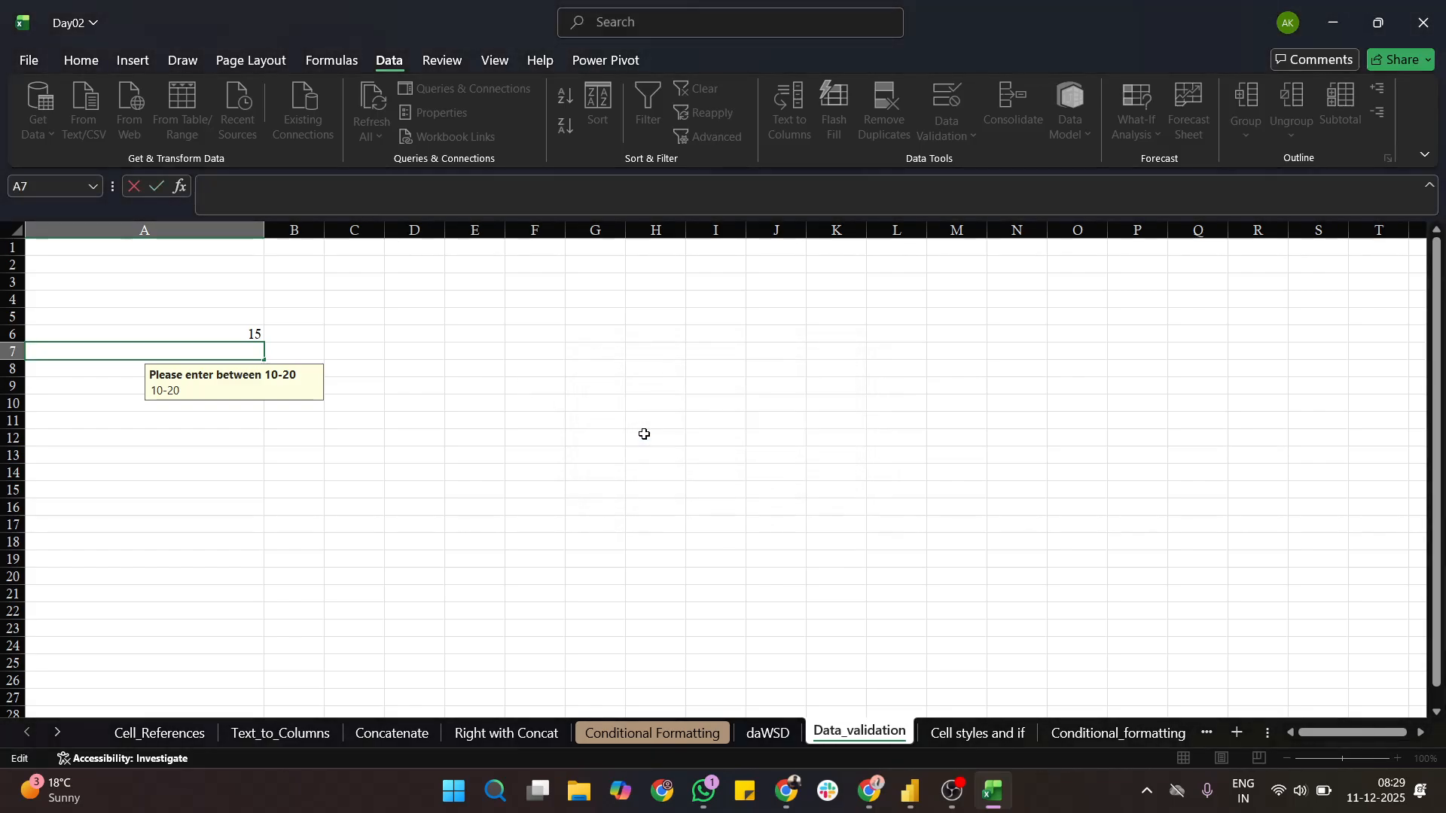
{"action": "key", "text": "Return"}
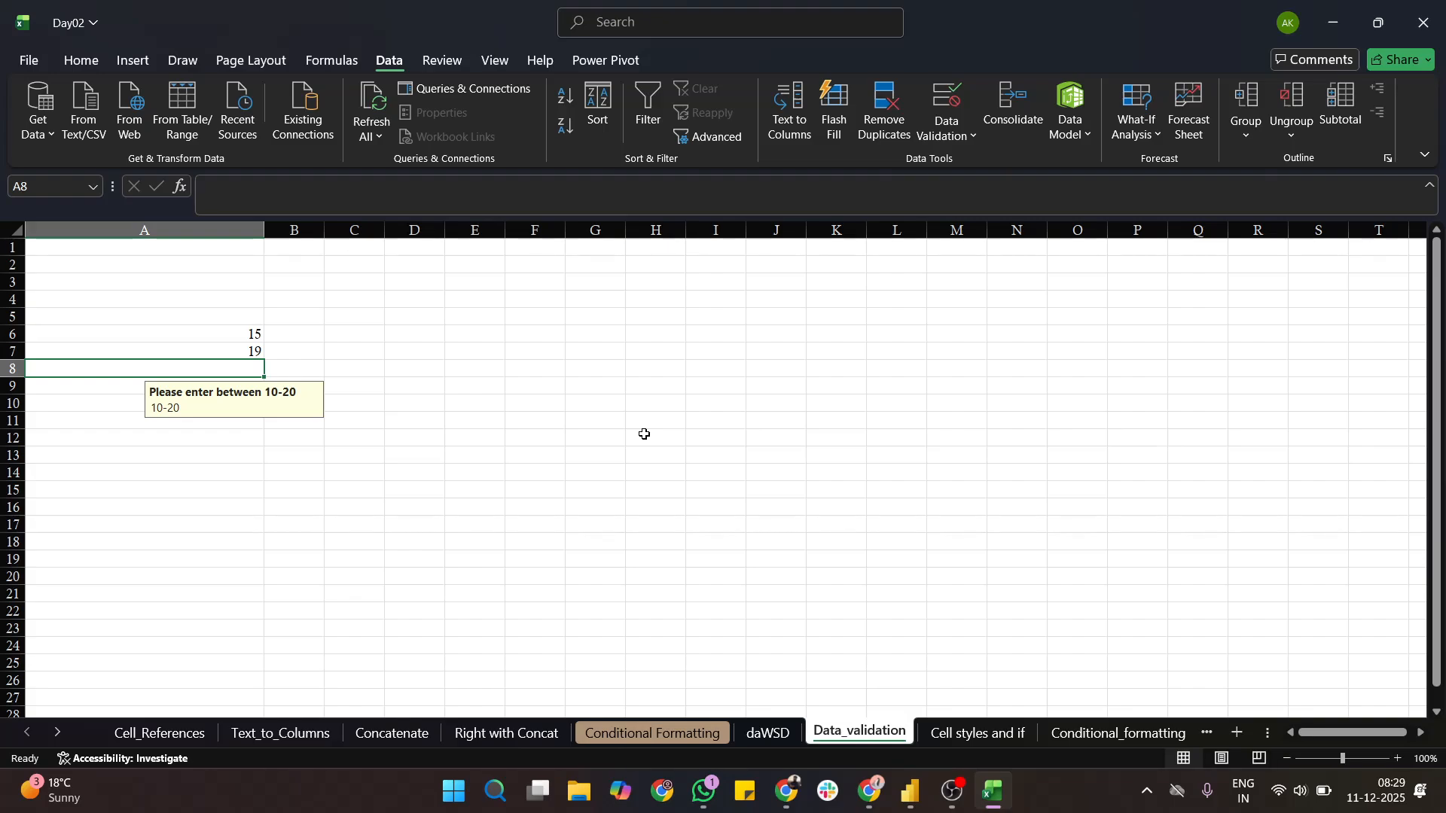
{"action": "type", "text": "20"}
{"action": "key", "text": "Return"}
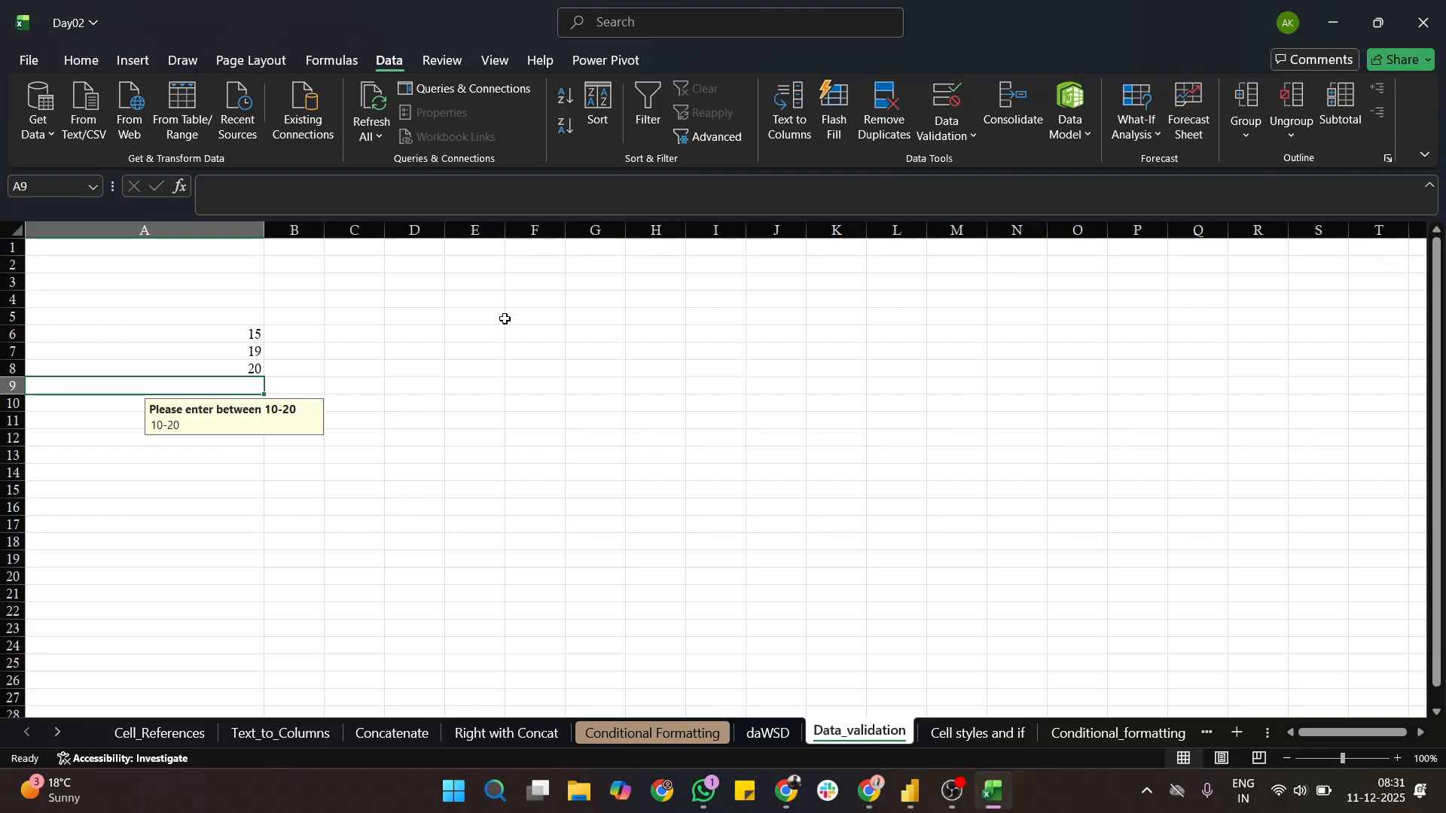
{"action": "left_click_drag", "start_coordinate": [194, 265], "coordinate": [216, 545]}
{"action": "left_click", "coordinate": [213, 504]}
{"action": "left_click", "coordinate": [197, 440]}
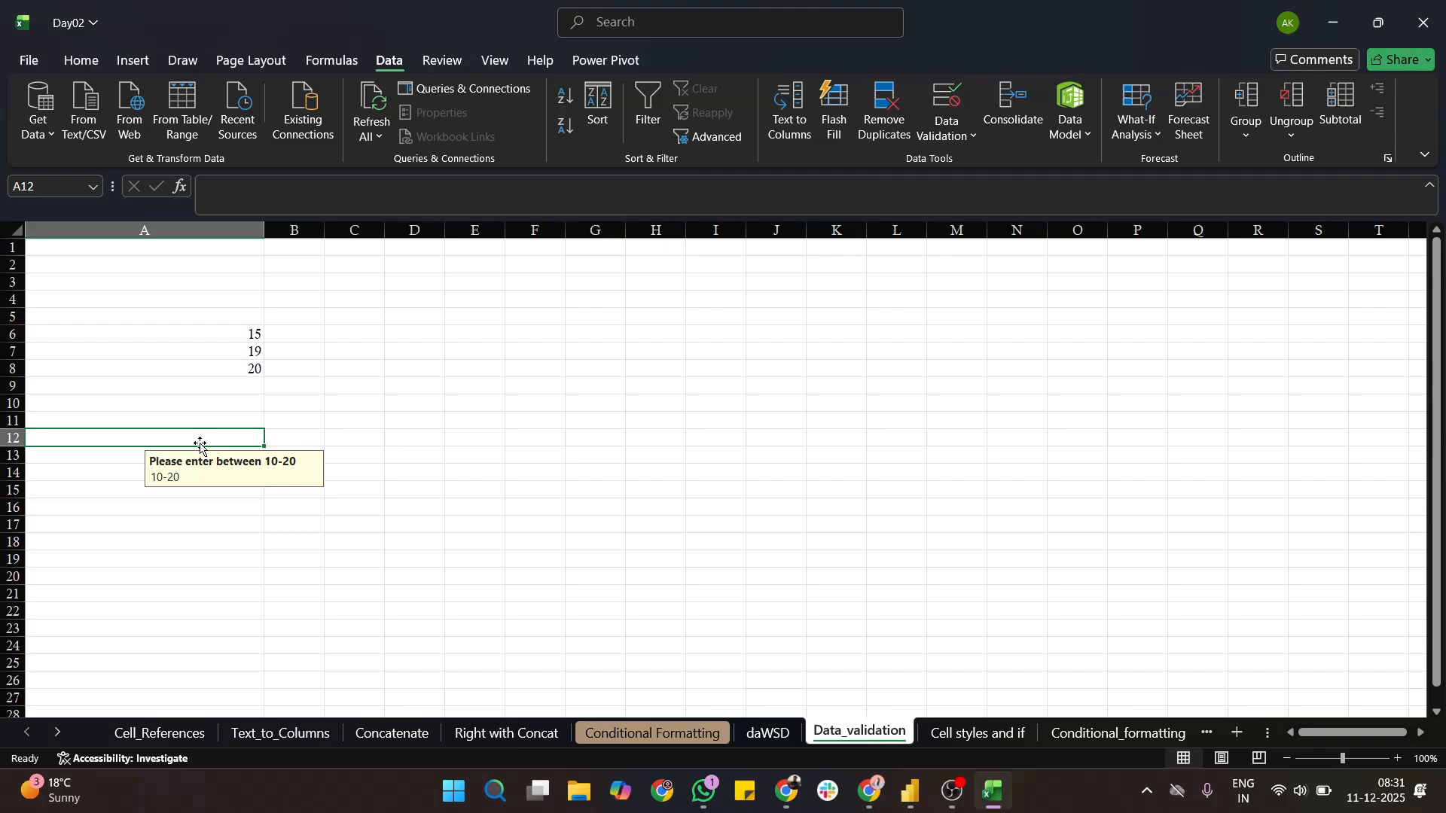
{"action": "left_click", "coordinate": [175, 369]}
{"action": "left_click", "coordinate": [170, 337]}
- Test the whole-number rule with the decimal 2.5 in cell A3 and discard the entry
{"action": "left_click", "coordinate": [174, 279]}
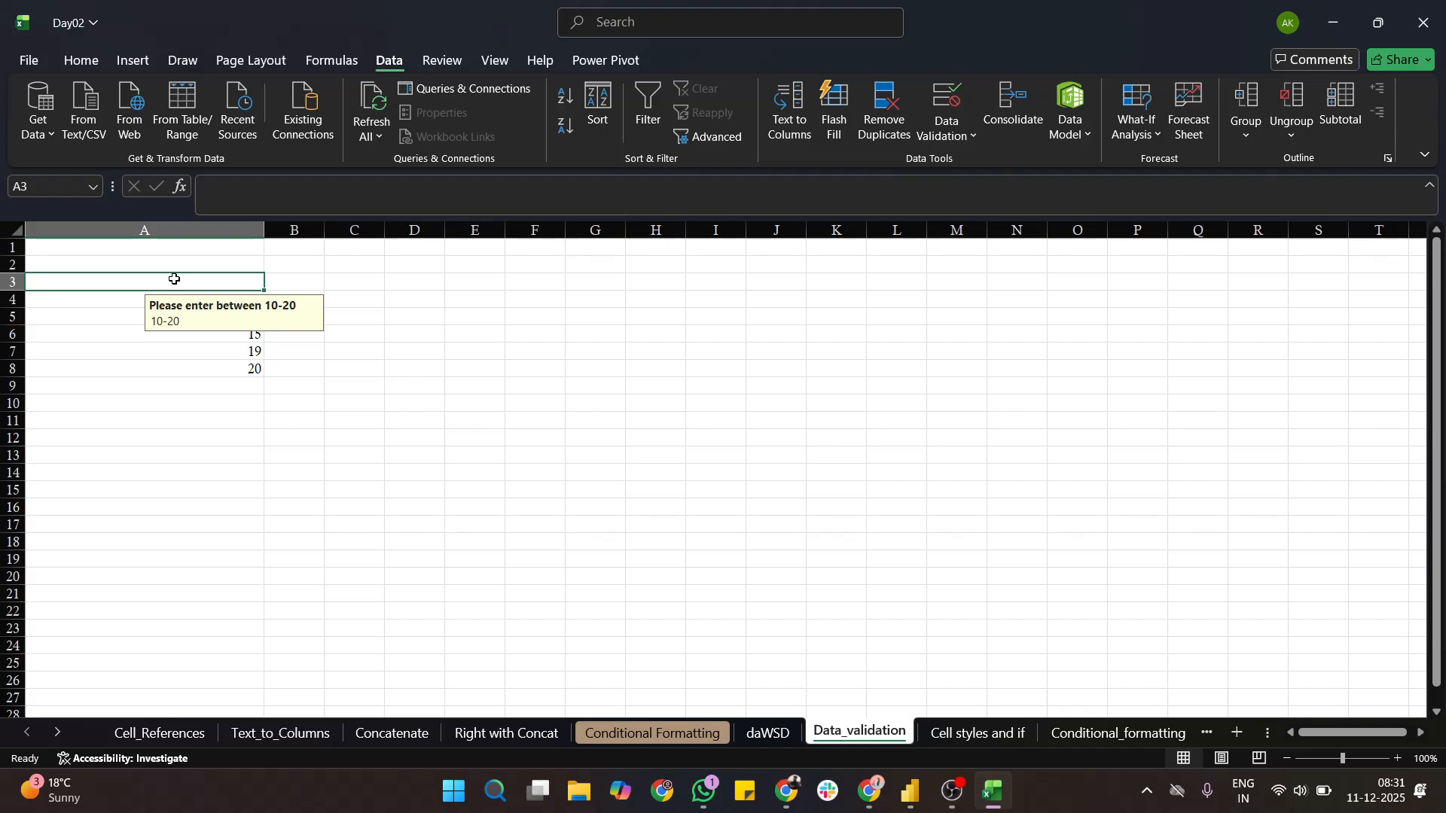
{"action": "type", "text": "2.5"}
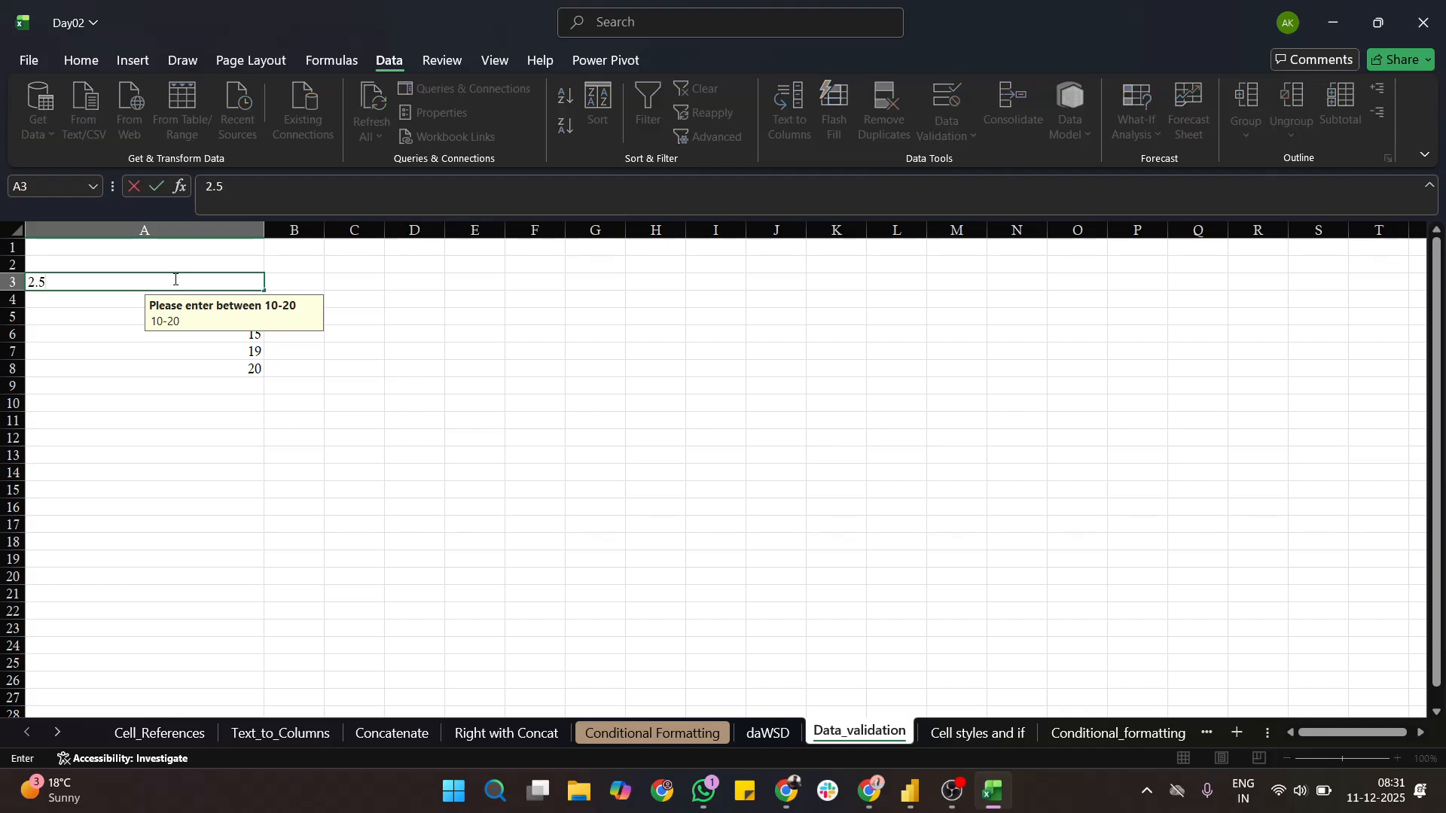
{"action": "key", "text": "Return"}
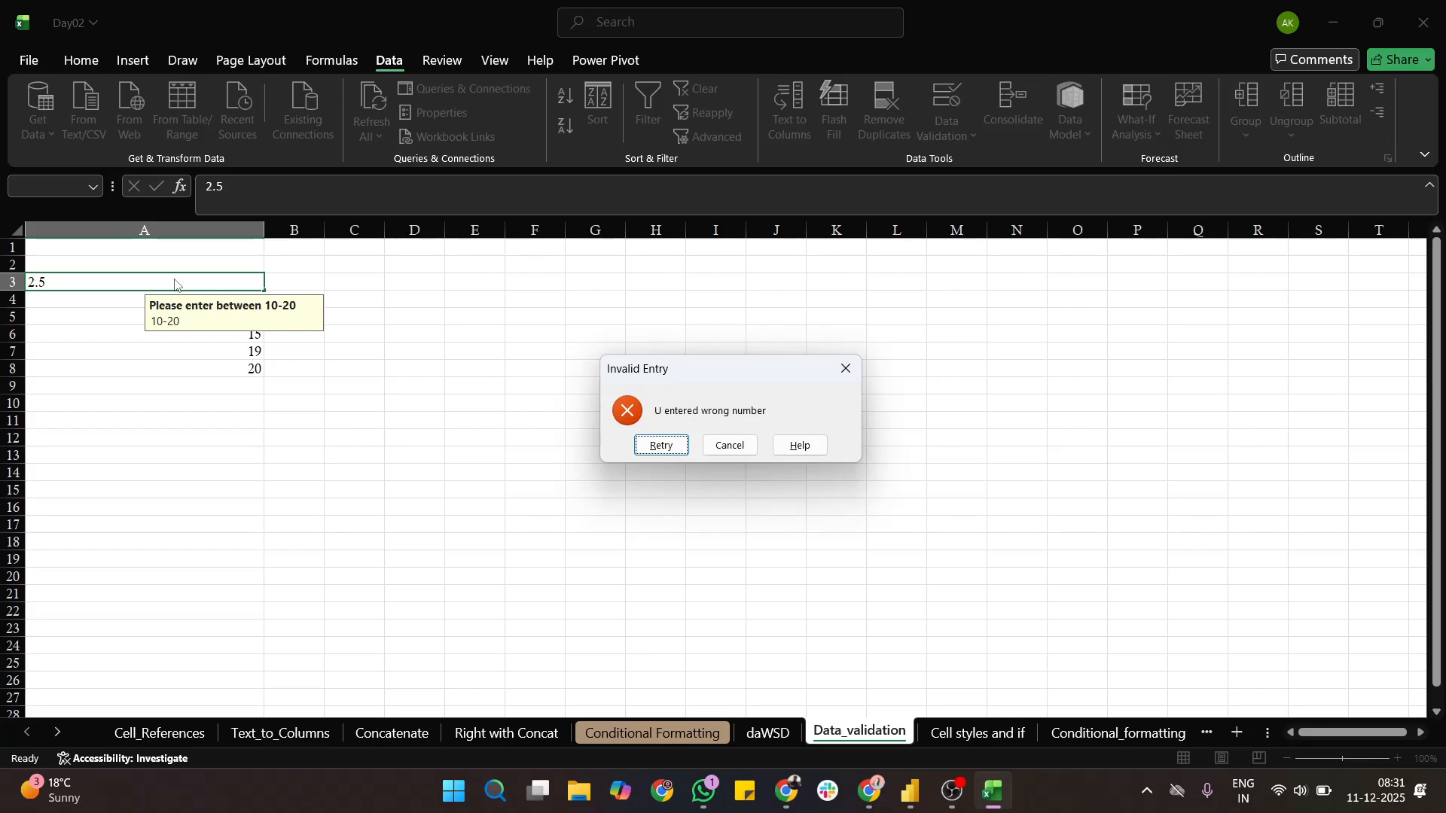
{"action": "left_click", "coordinate": [738, 449]}
- Open the data validation criteria for cells D1 to D9
{"action": "left_click", "coordinate": [523, 335]}
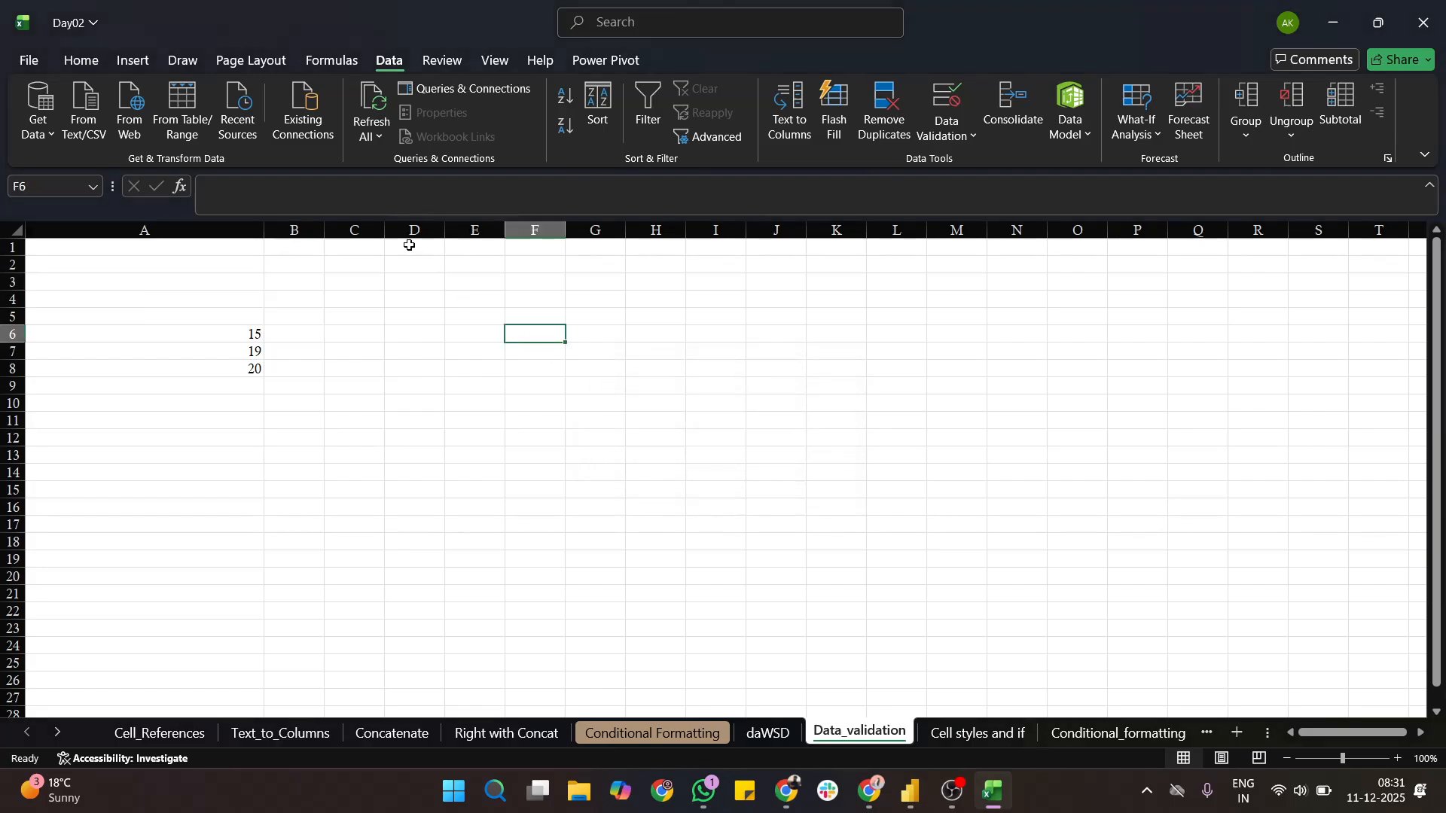
{"action": "left_click_drag", "start_coordinate": [409, 246], "coordinate": [425, 394]}
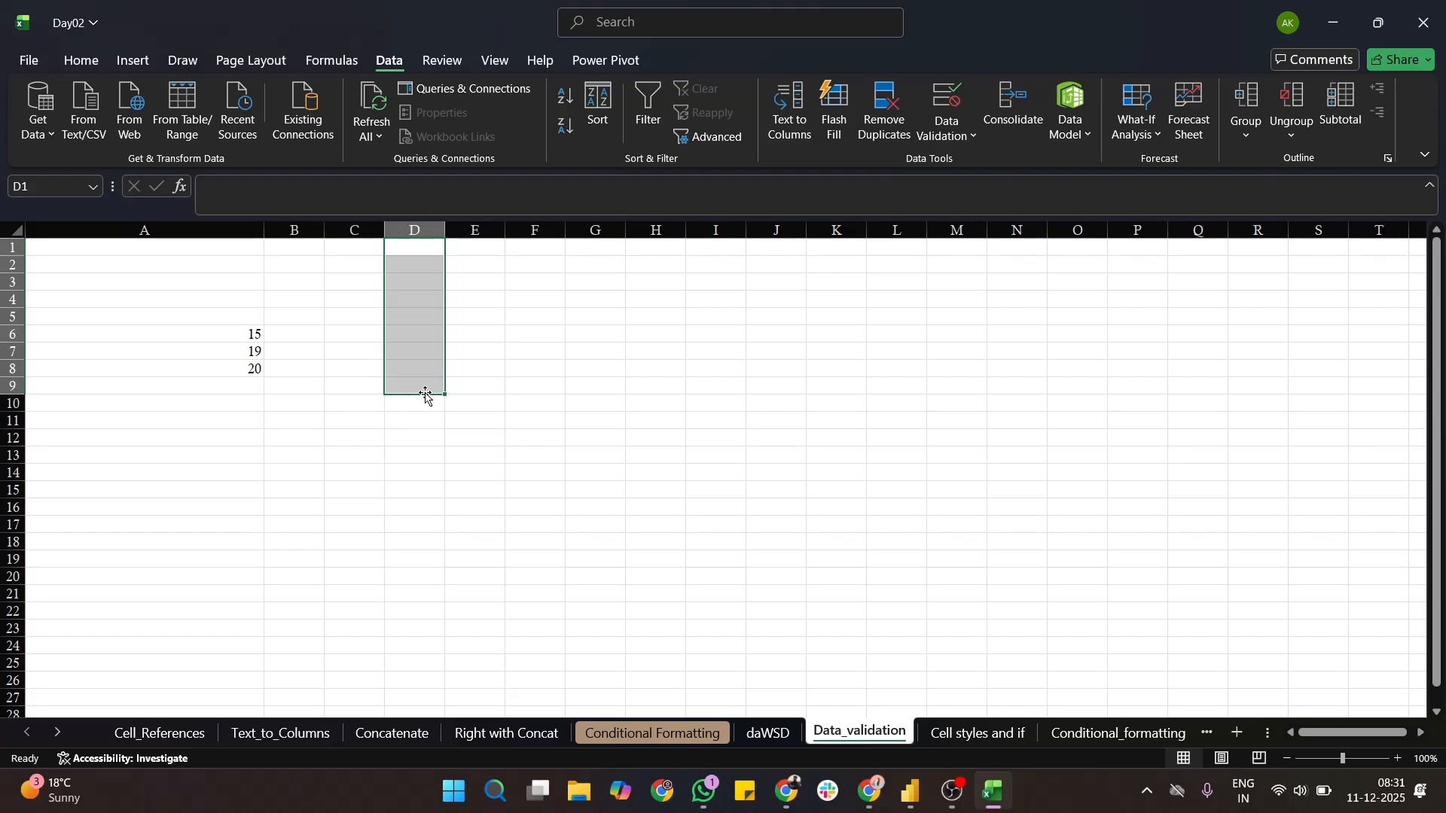
{"action": "left_click", "coordinate": [967, 142]}
{"action": "left_click", "coordinate": [967, 164]}
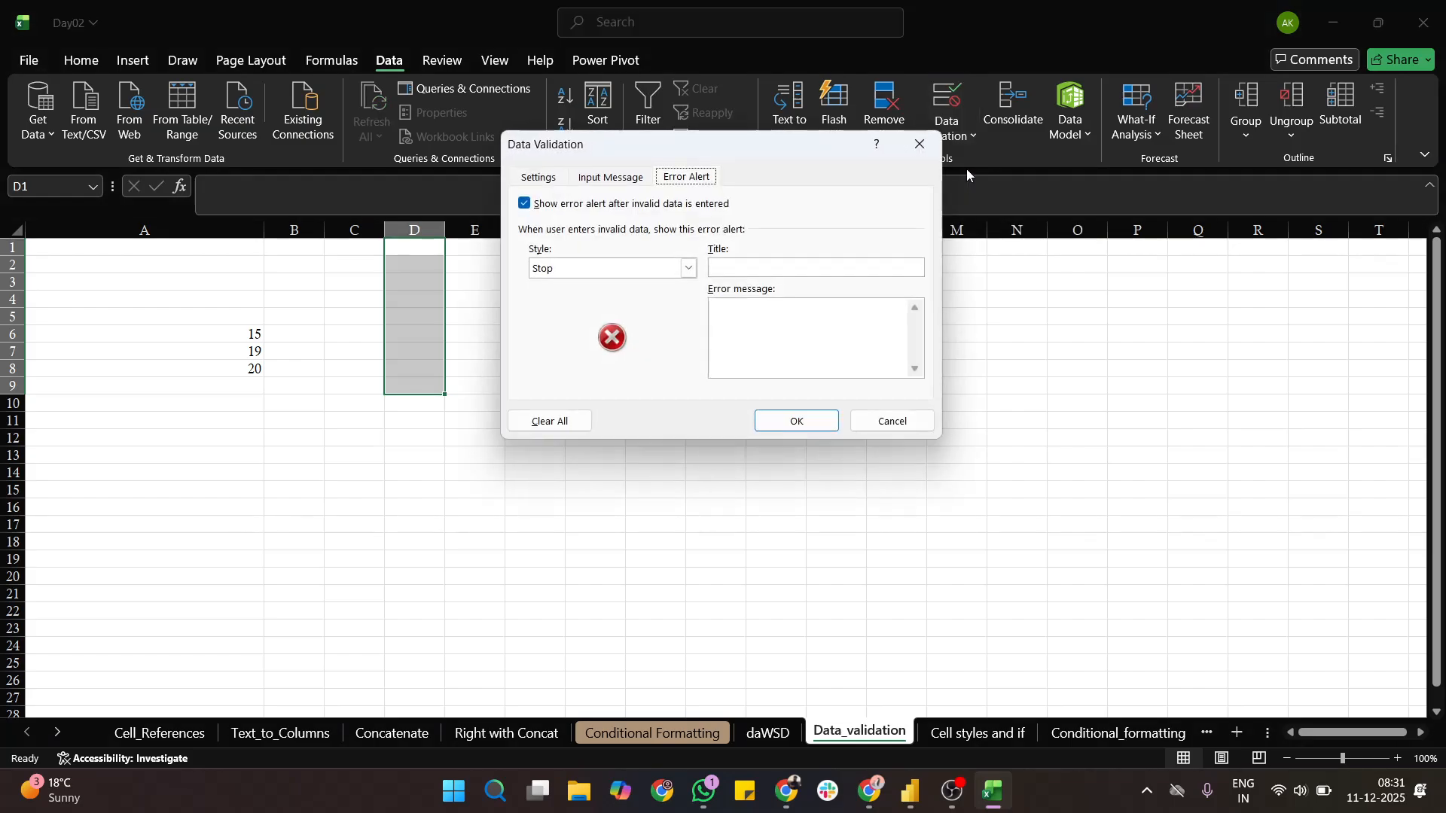
{"action": "left_click", "coordinate": [554, 183]}
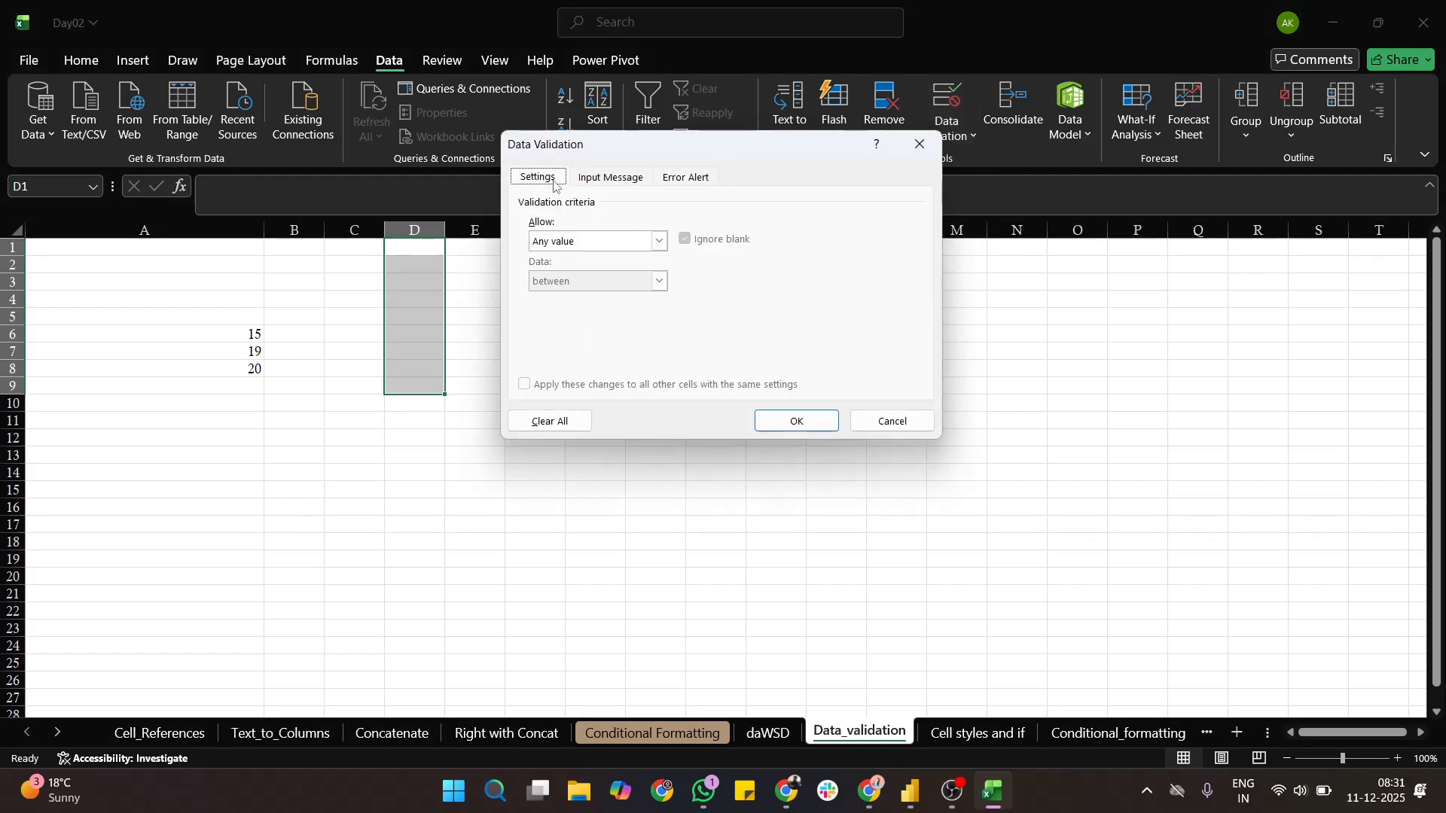
{"action": "left_click", "coordinate": [659, 241]}
{"action": "left_click", "coordinate": [608, 273]}
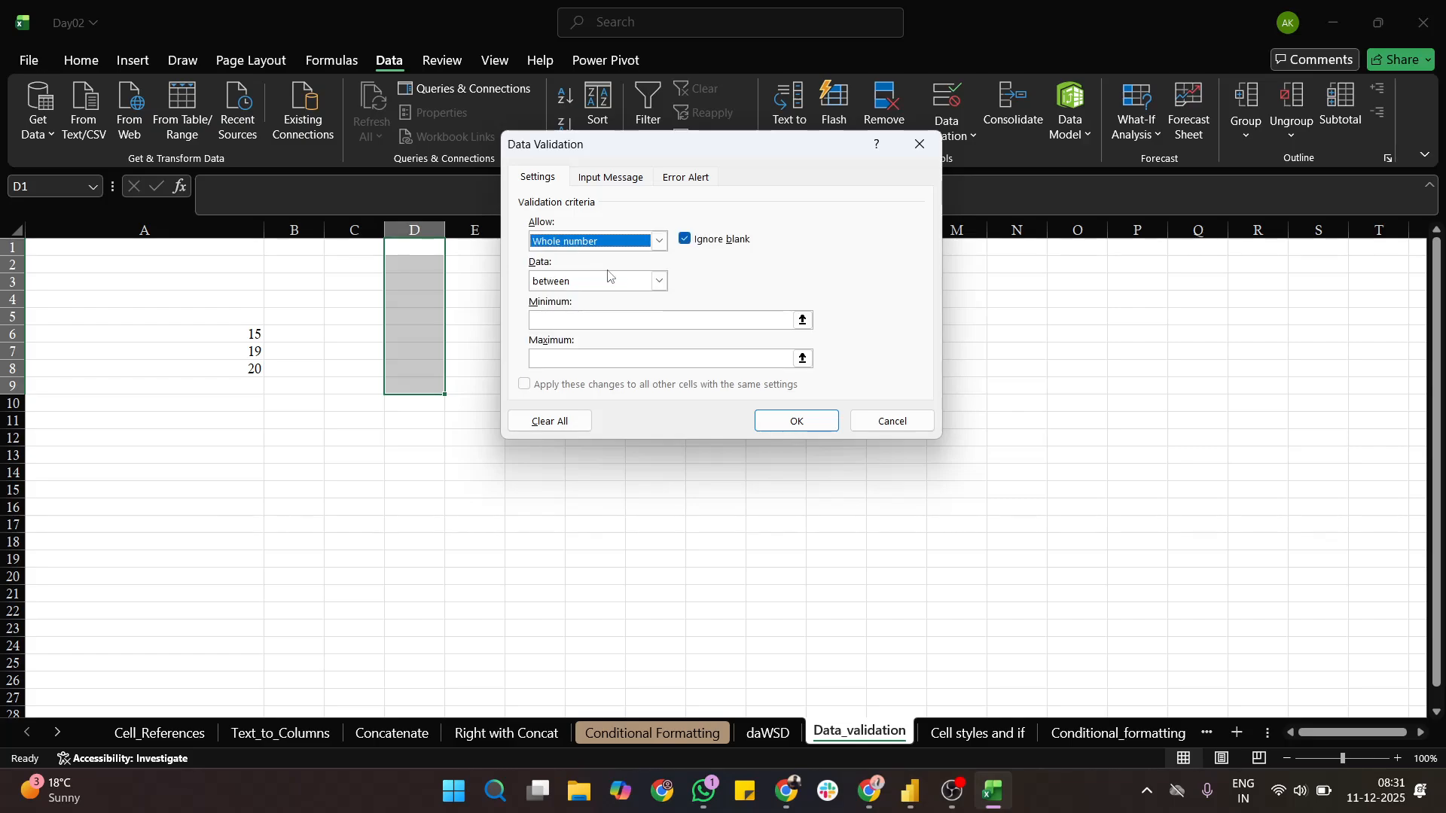
{"action": "left_click", "coordinate": [658, 281]}
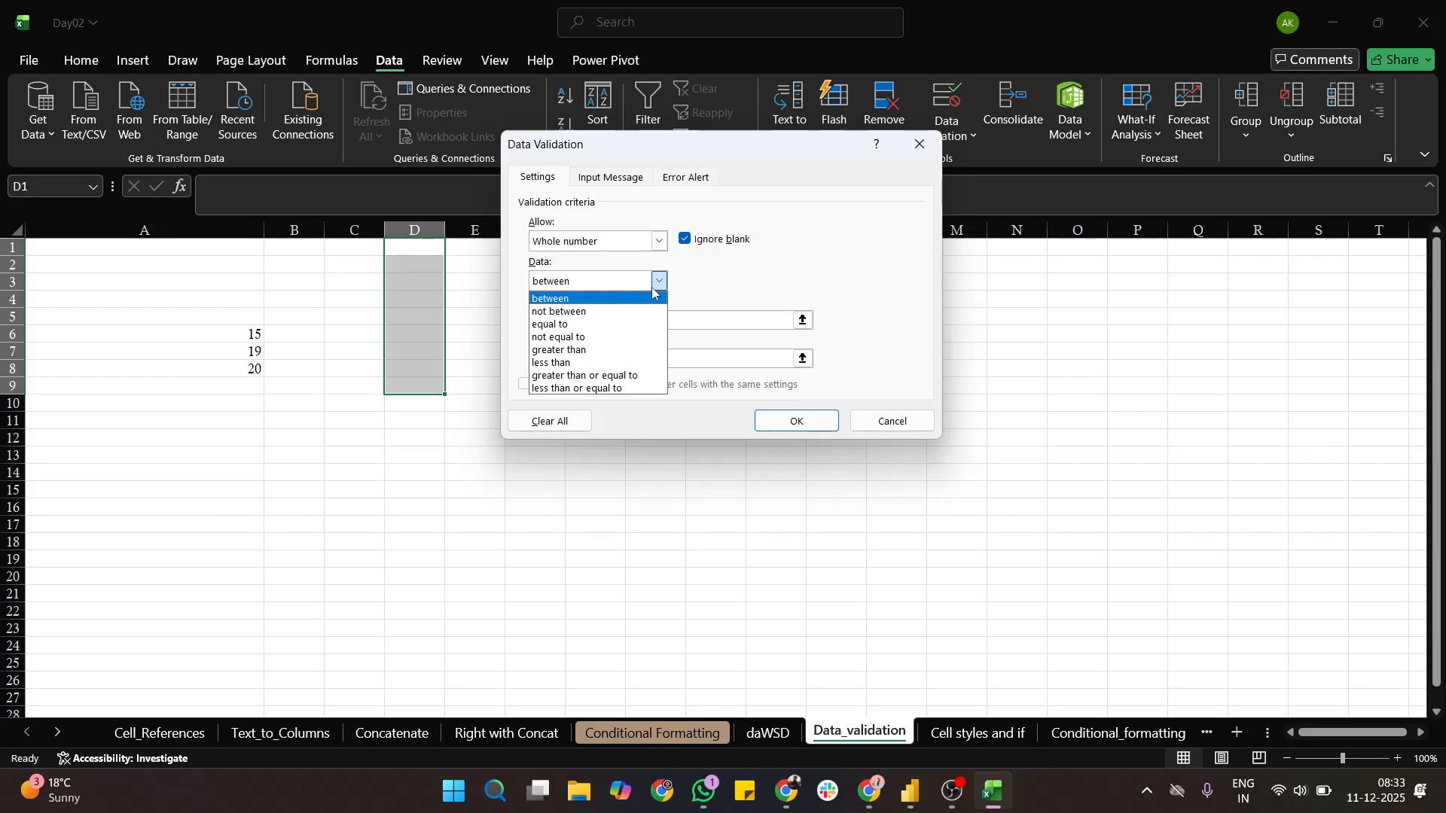
{"action": "left_click", "coordinate": [712, 277]}
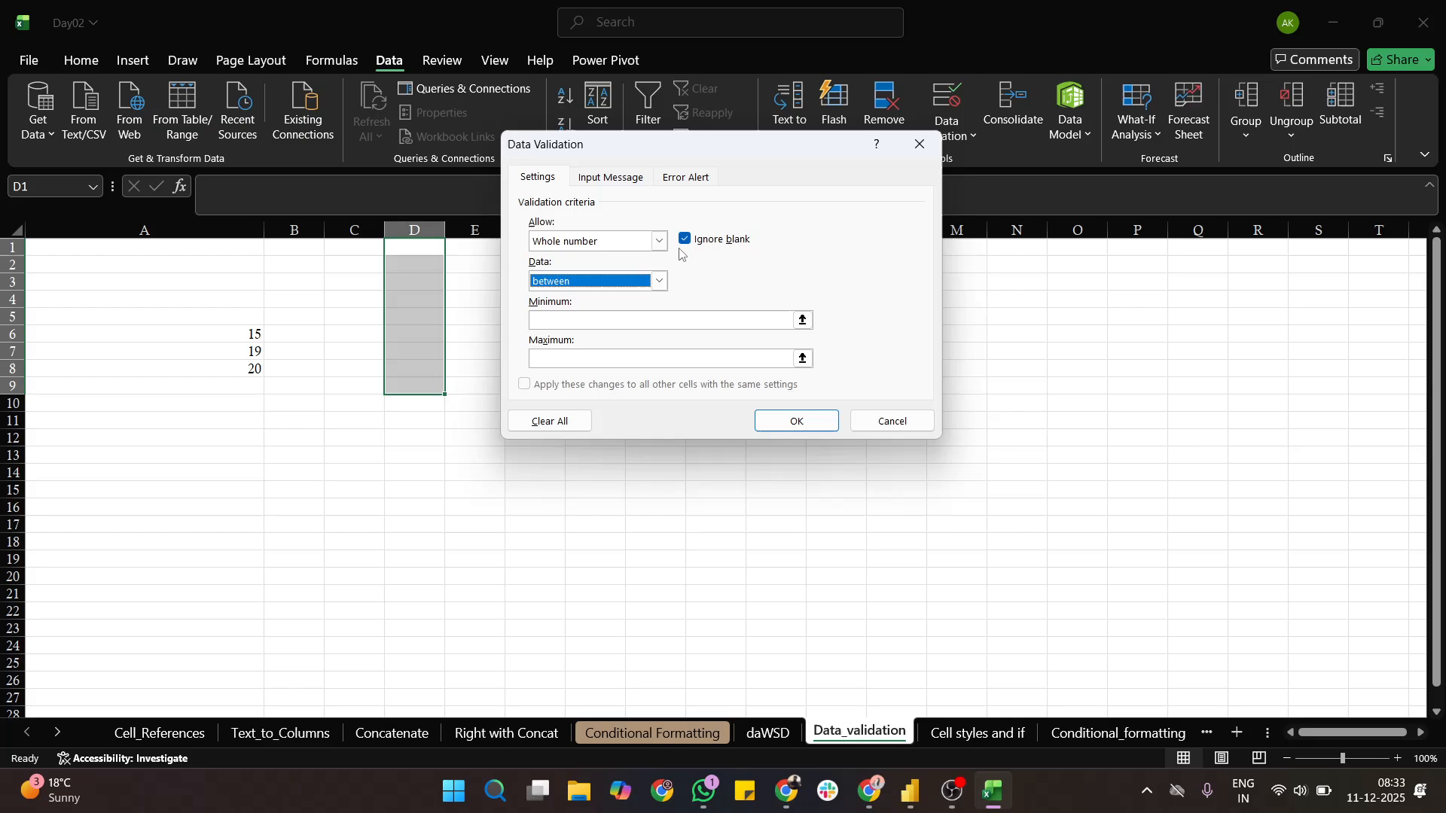
- Restrict the selected cells D1 to D9 to decimals between a minimum of 10.5 and a maximum of 12.5
{"action": "left_click", "coordinate": [661, 242]}
{"action": "left_click", "coordinate": [576, 285]}
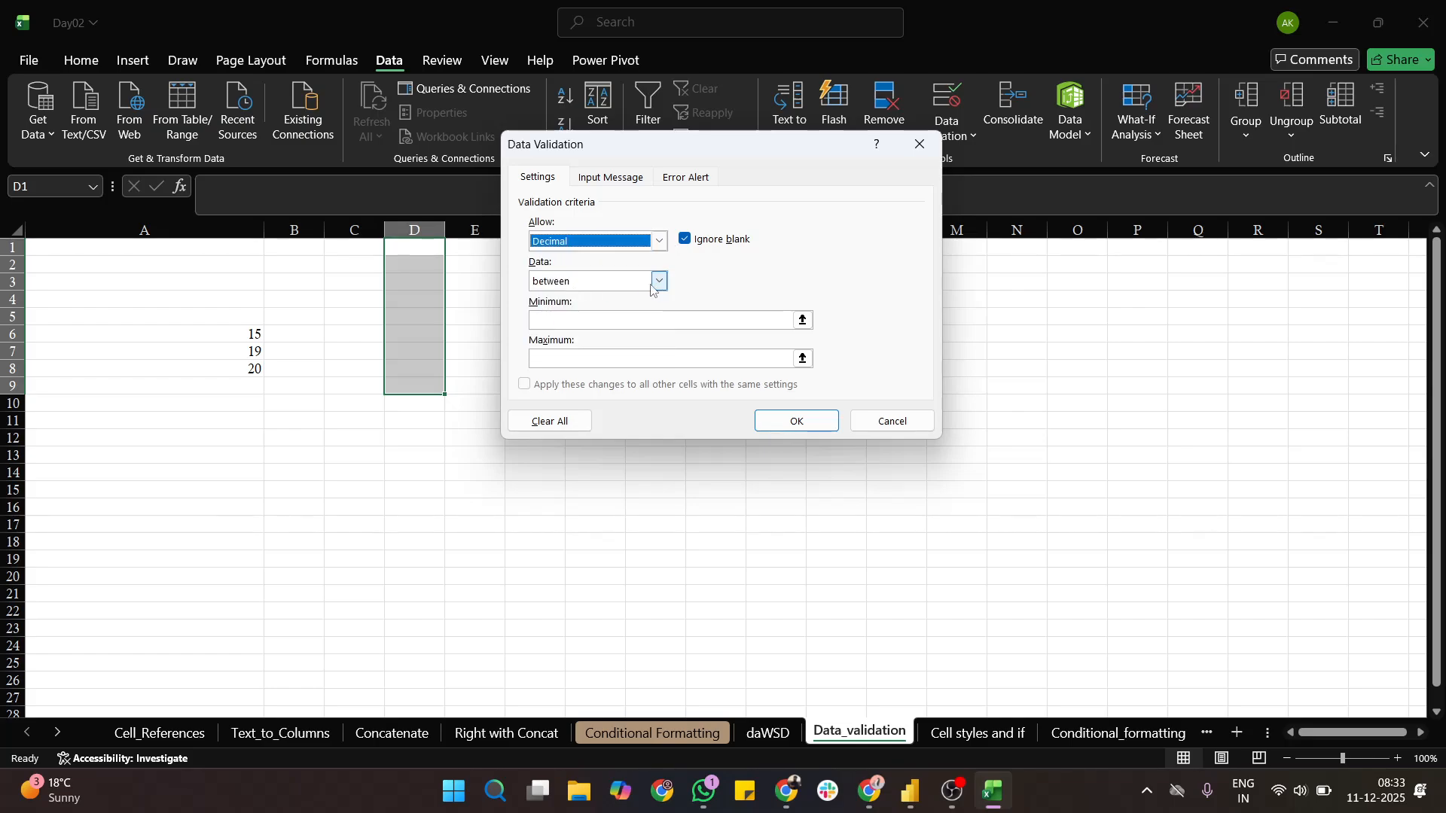
{"action": "left_click", "coordinate": [660, 282]}
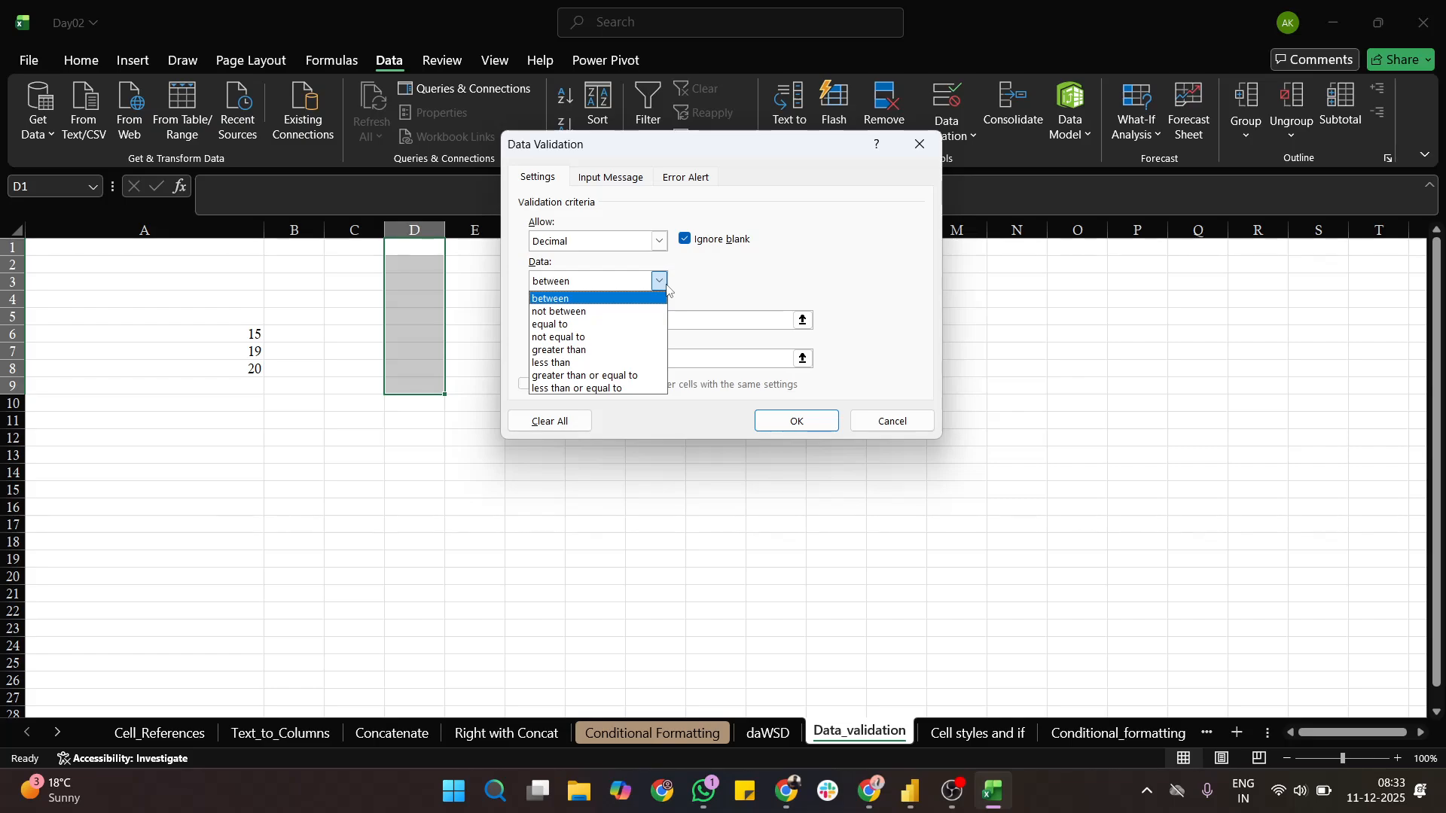
{"action": "left_click", "coordinate": [626, 300]}
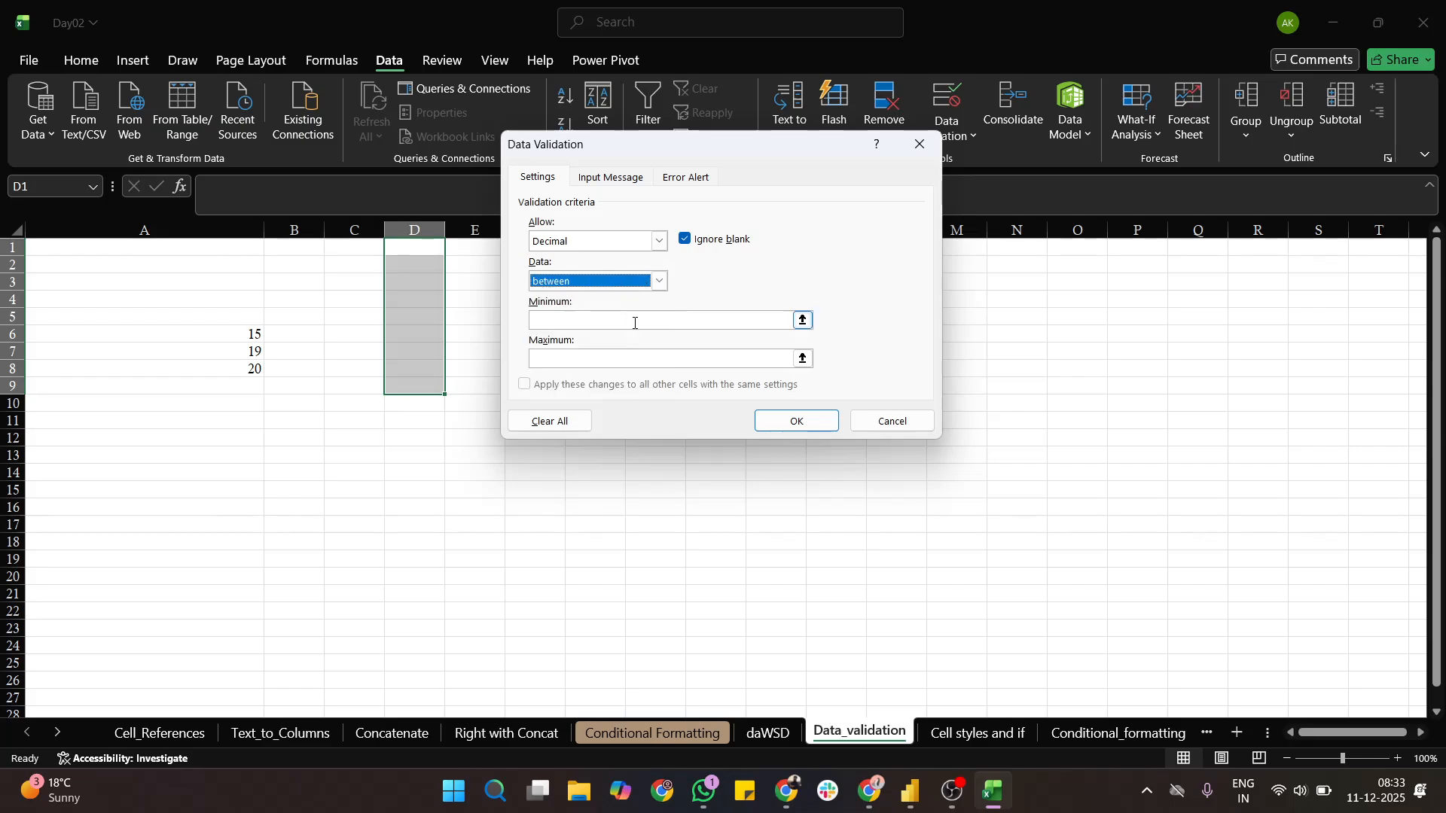
{"action": "left_click", "coordinate": [635, 322]}
{"action": "type", "text": "10.5"}
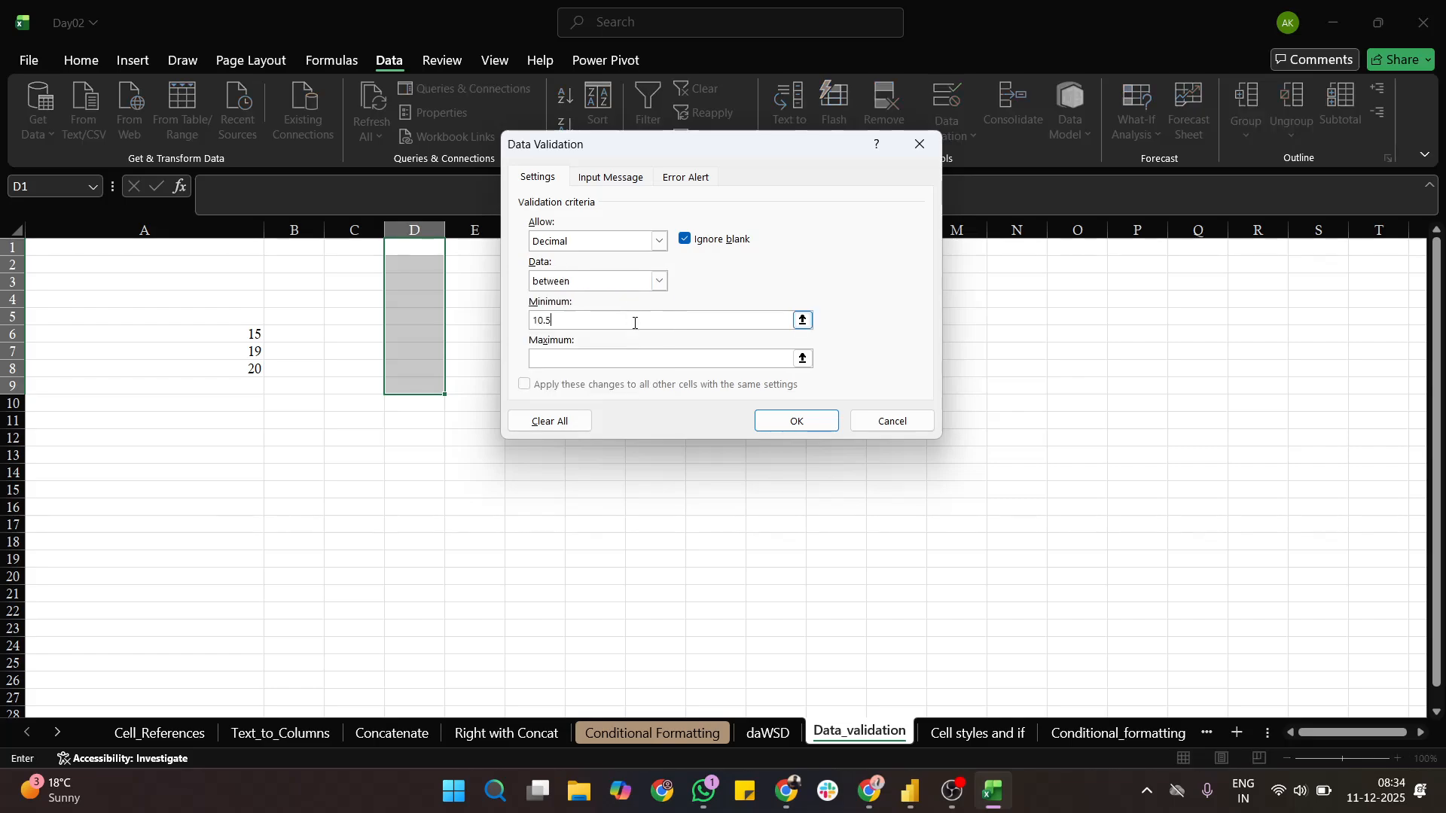
{"action": "left_click", "coordinate": [627, 357]}
{"action": "type", "text": "12.5"}
- Give the decimal rule an input message titled "aswdfdawdawsda" with the text "wddwadasw"
{"action": "left_click", "coordinate": [629, 188]}
{"action": "left_click", "coordinate": [674, 181]}
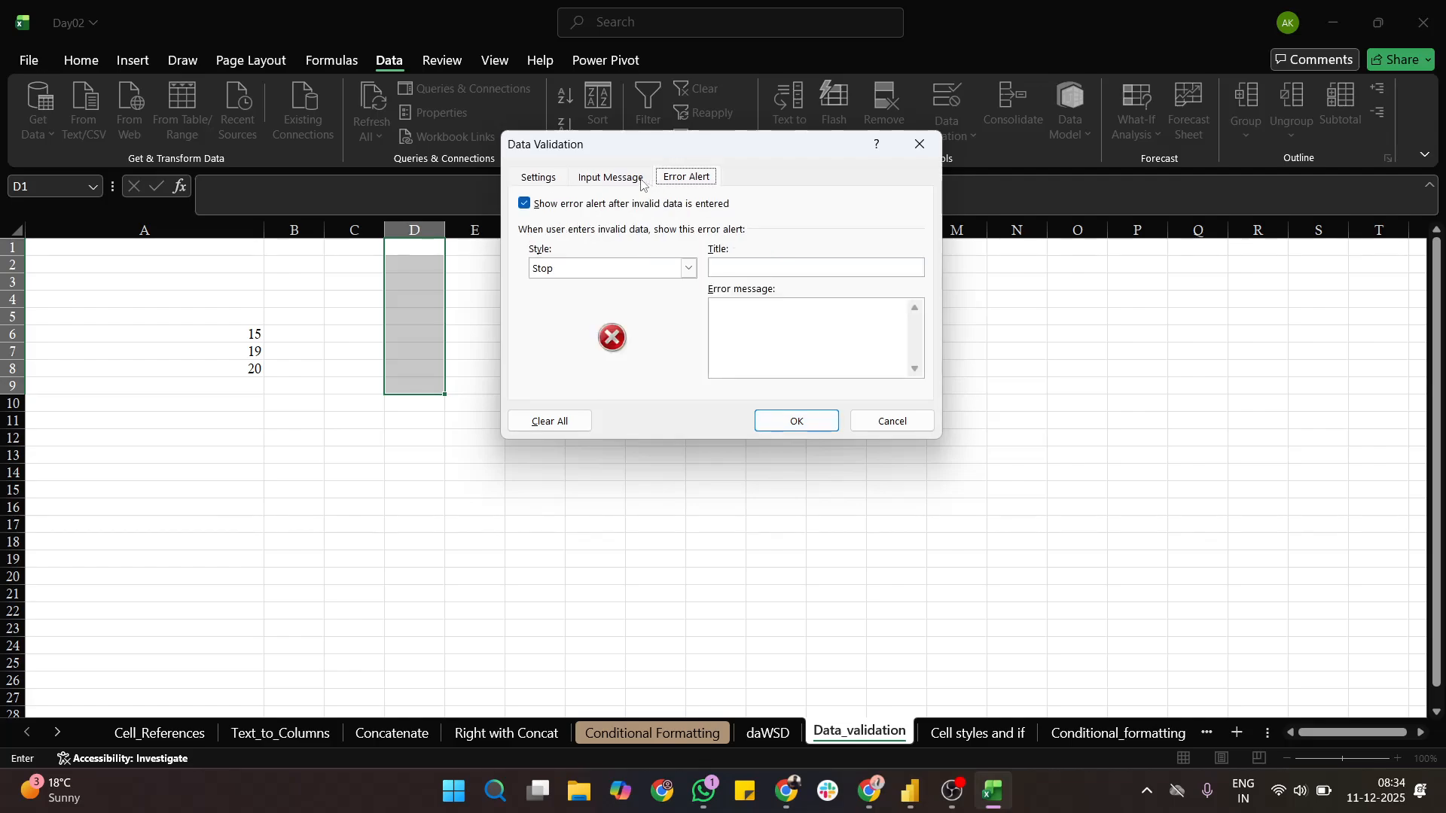
{"action": "left_click", "coordinate": [611, 178]}
{"action": "left_click", "coordinate": [606, 272]}
{"action": "type", "text": "aswdf"}
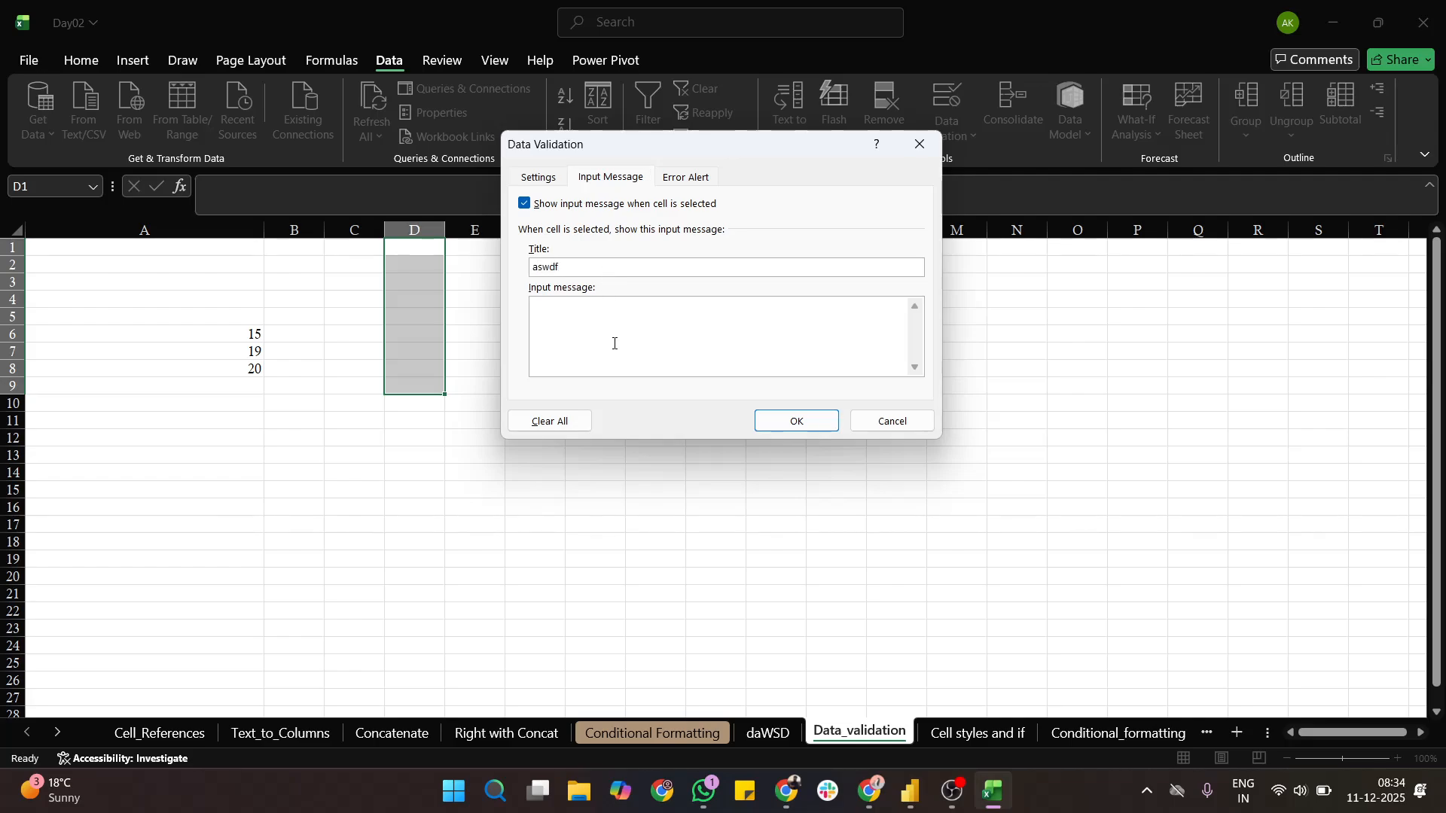
{"action": "type", "text": "dawdawsda"}
{"action": "left_click", "coordinate": [568, 317]}
{"action": "type", "text": "wddwadasw"}
- Set the error alert's title to "awdawaed" and its message to "awd", and apply the decimal rule
{"action": "left_click", "coordinate": [682, 176]}
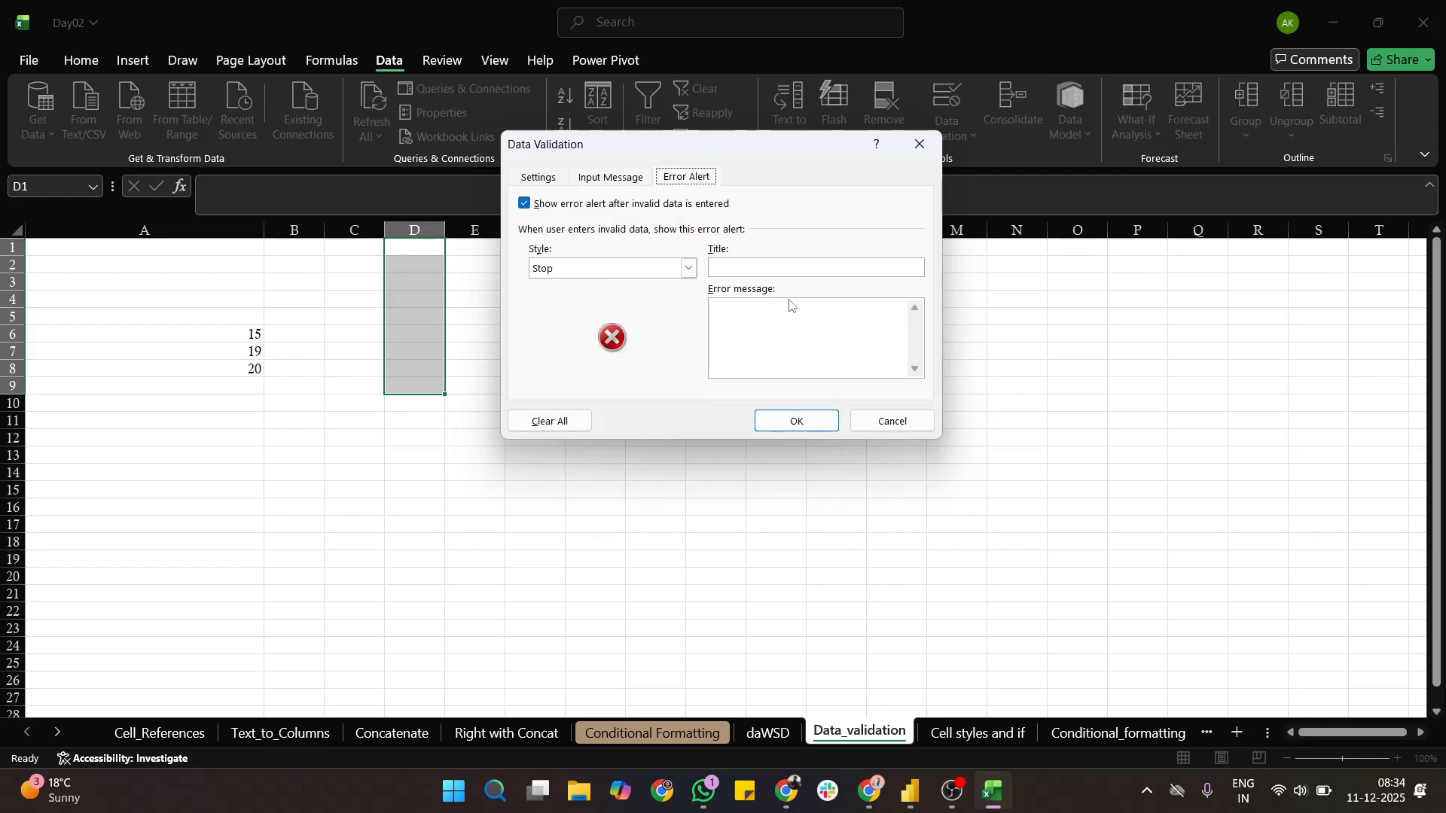
{"action": "left_click", "coordinate": [813, 265]}
{"action": "type", "text": "awdawaed"}
{"action": "left_click", "coordinate": [746, 325]}
{"action": "type", "text": "awd"}
{"action": "left_click", "coordinate": [798, 422]}
- Test the decimal rule in cell D5 by trying 10.4, and enter 10.5 there instead
{"action": "left_click", "coordinate": [390, 320]}
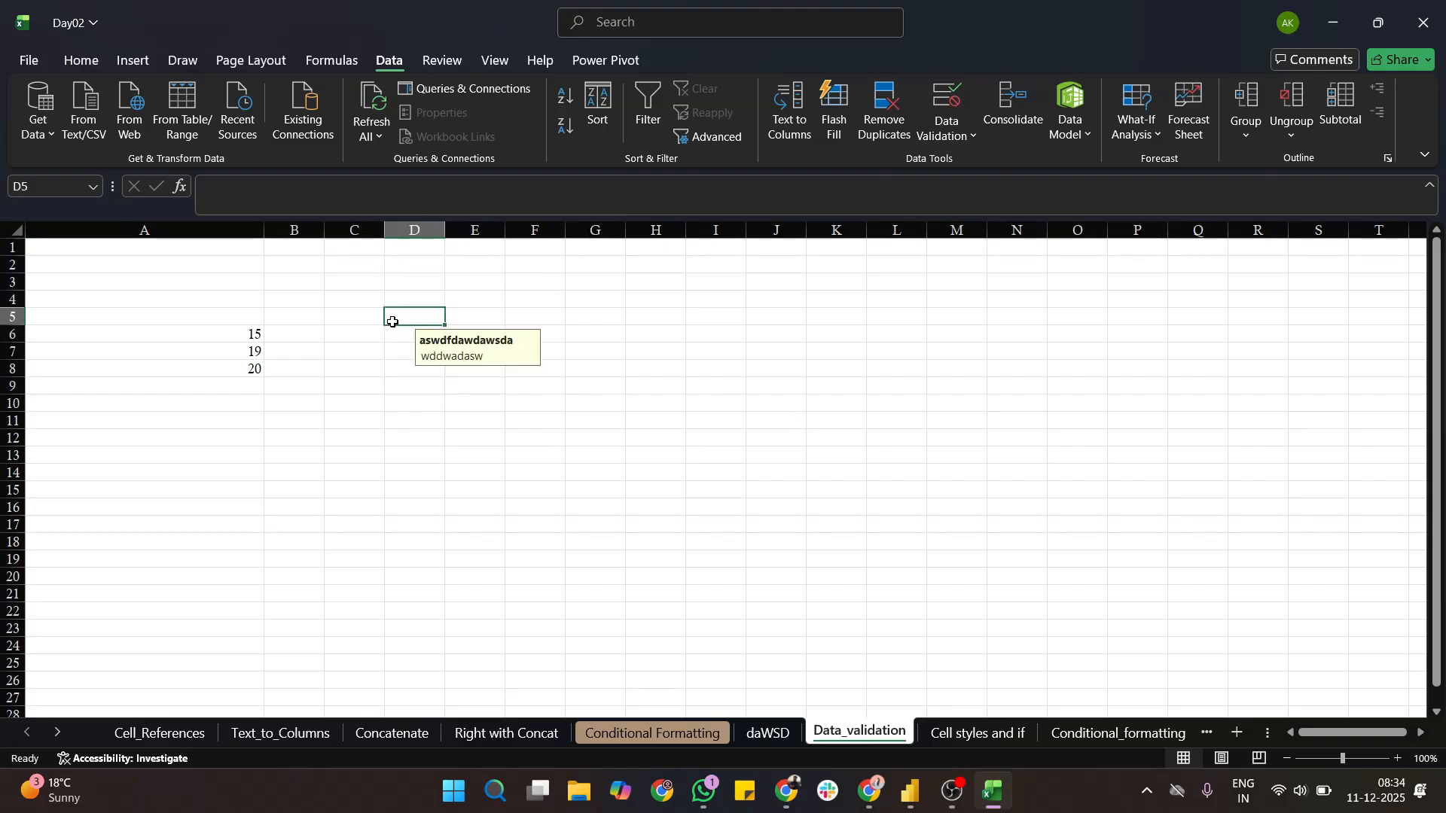
{"action": "type", "text": "1"}
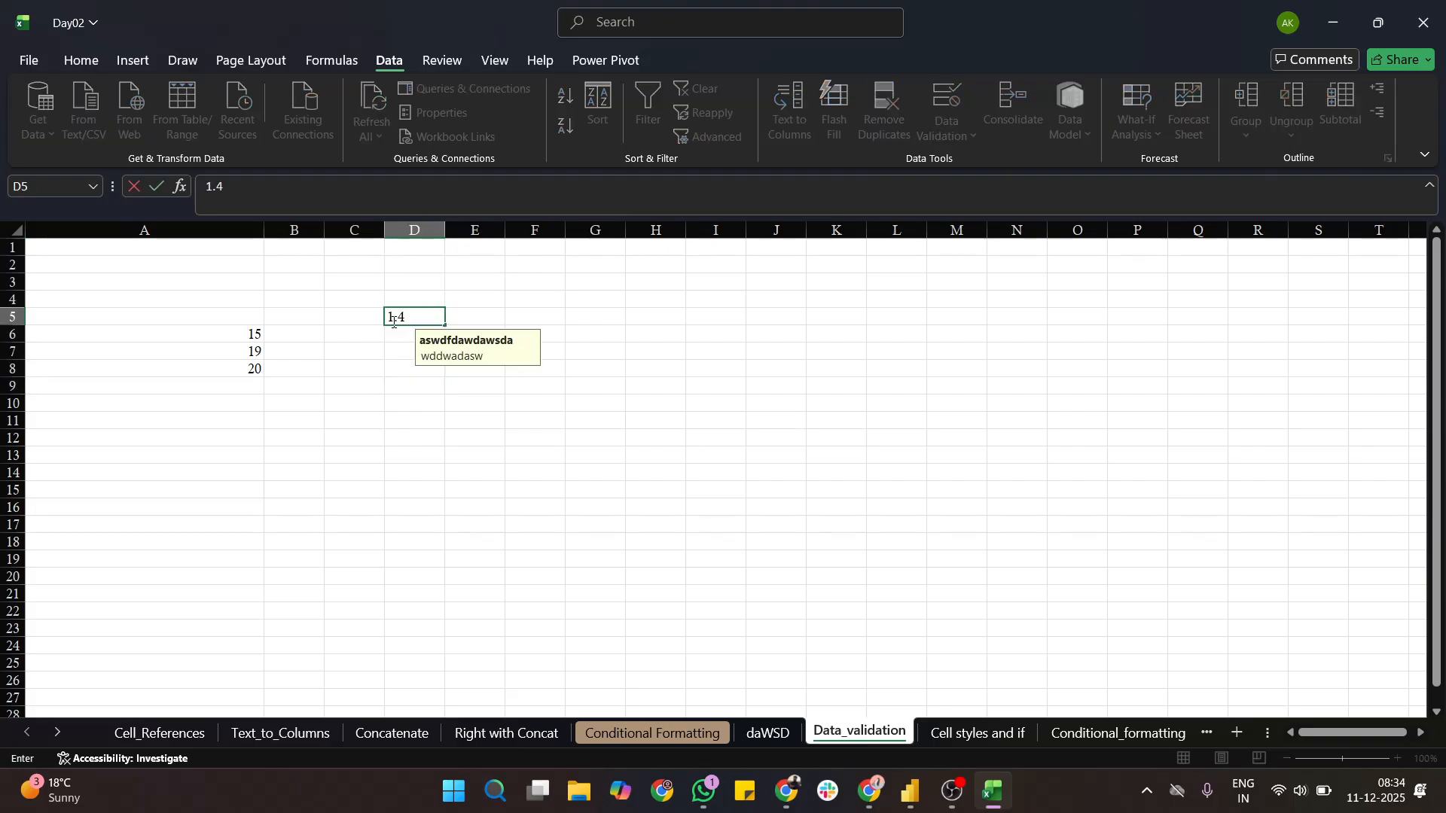
{"action": "type", "text": ".4"}
{"action": "key", "text": "BackSpace"}
{"action": "key", "text": "BackSpace"}
{"action": "type", "text": "0.4"}
{"action": "key", "text": "Return"}
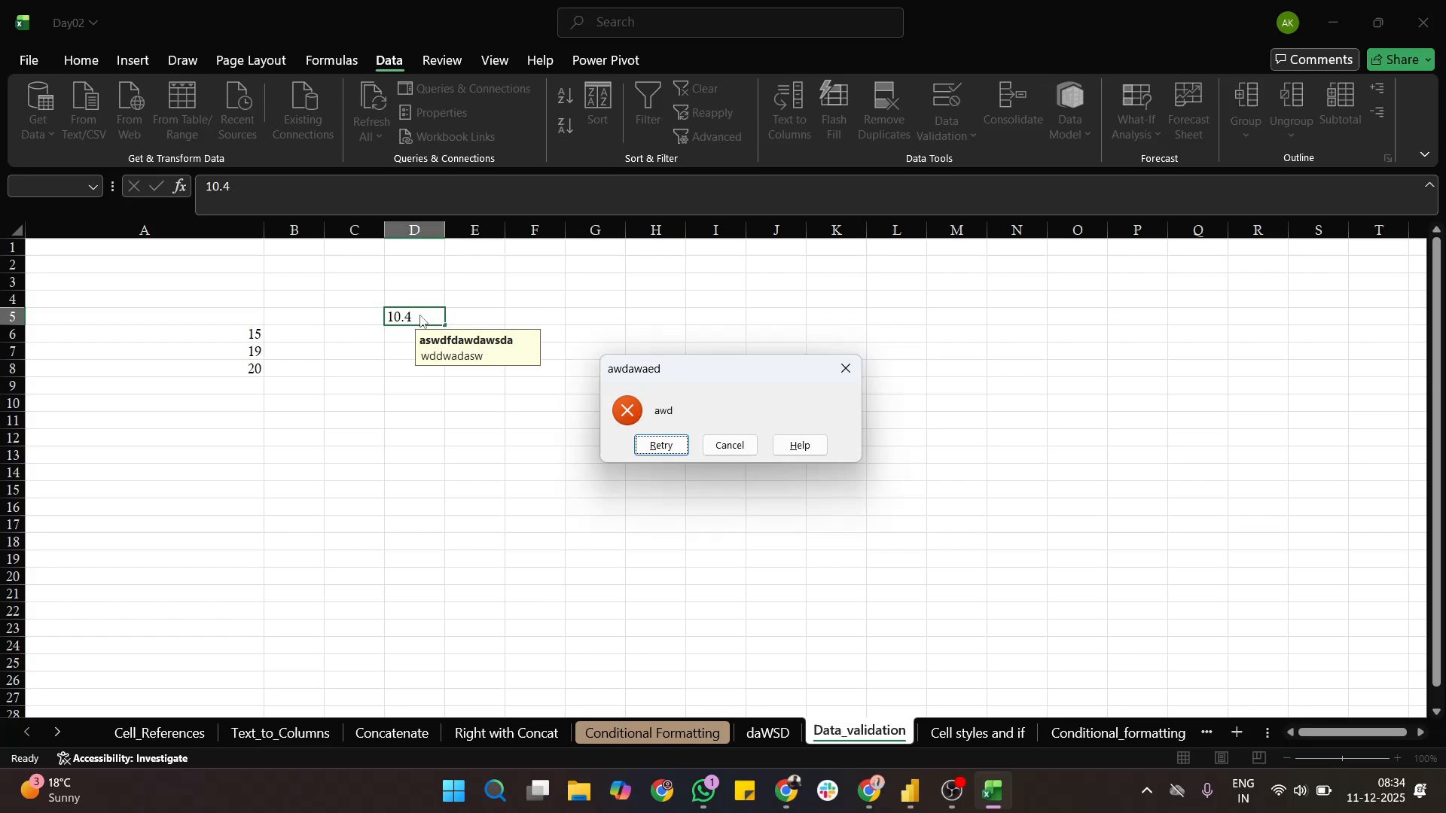
{"action": "left_click", "coordinate": [748, 447]}
{"action": "type", "text": "10.5"}
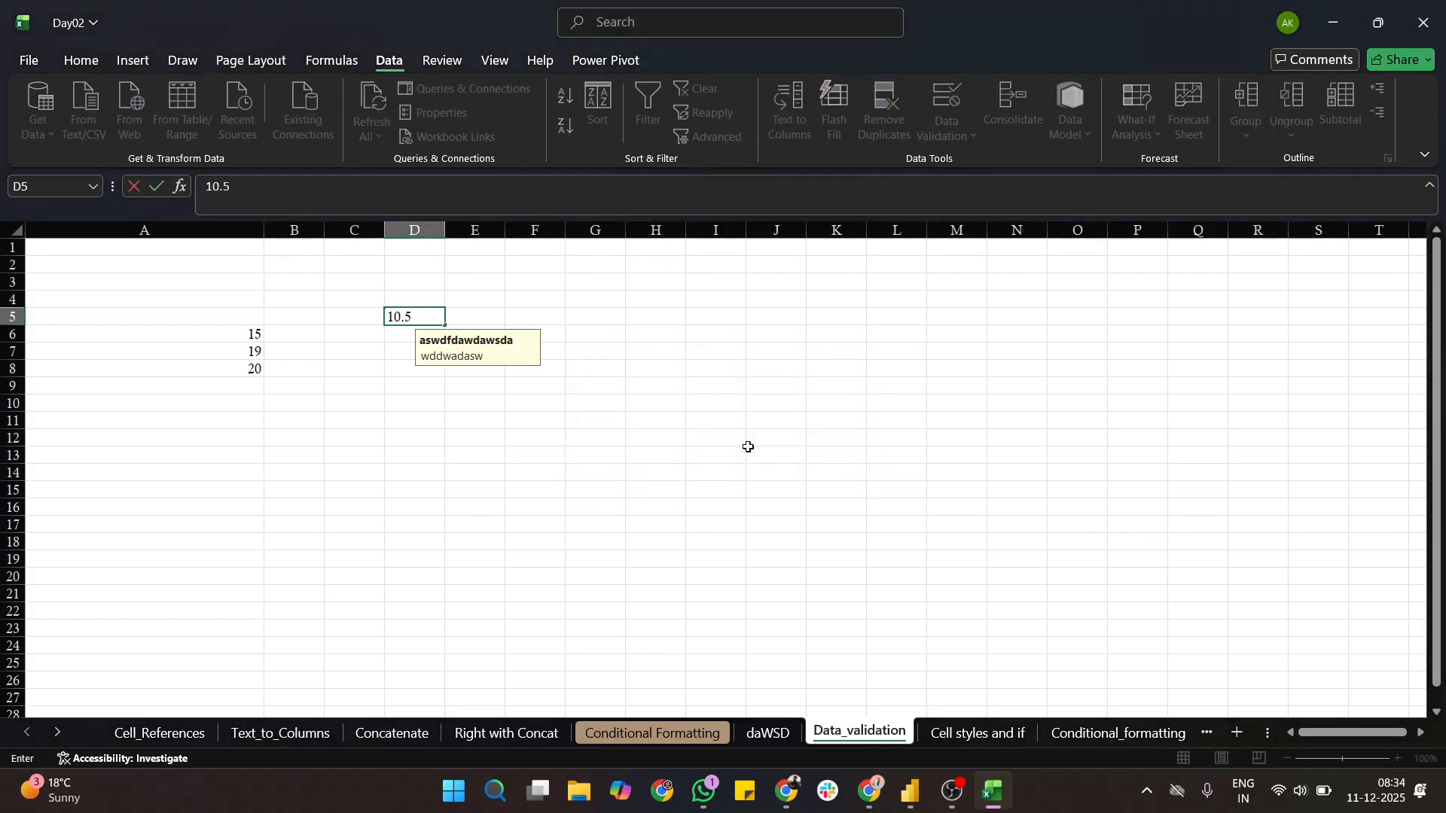
{"action": "key", "text": "Return"}
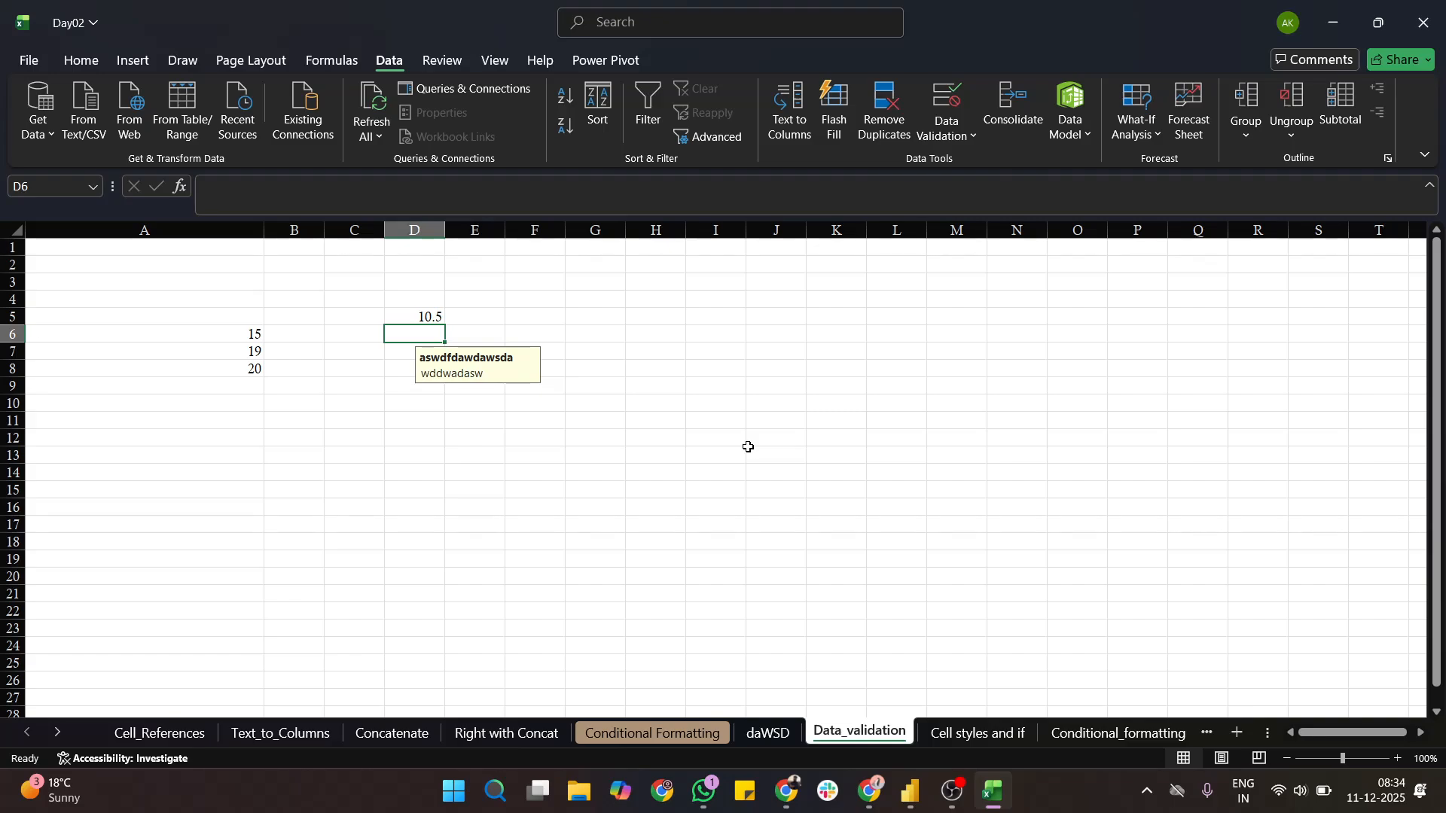
- Review the error alert settings of the decimal rule on cell D6 and close them without changes
{"action": "left_click", "coordinate": [963, 136]}
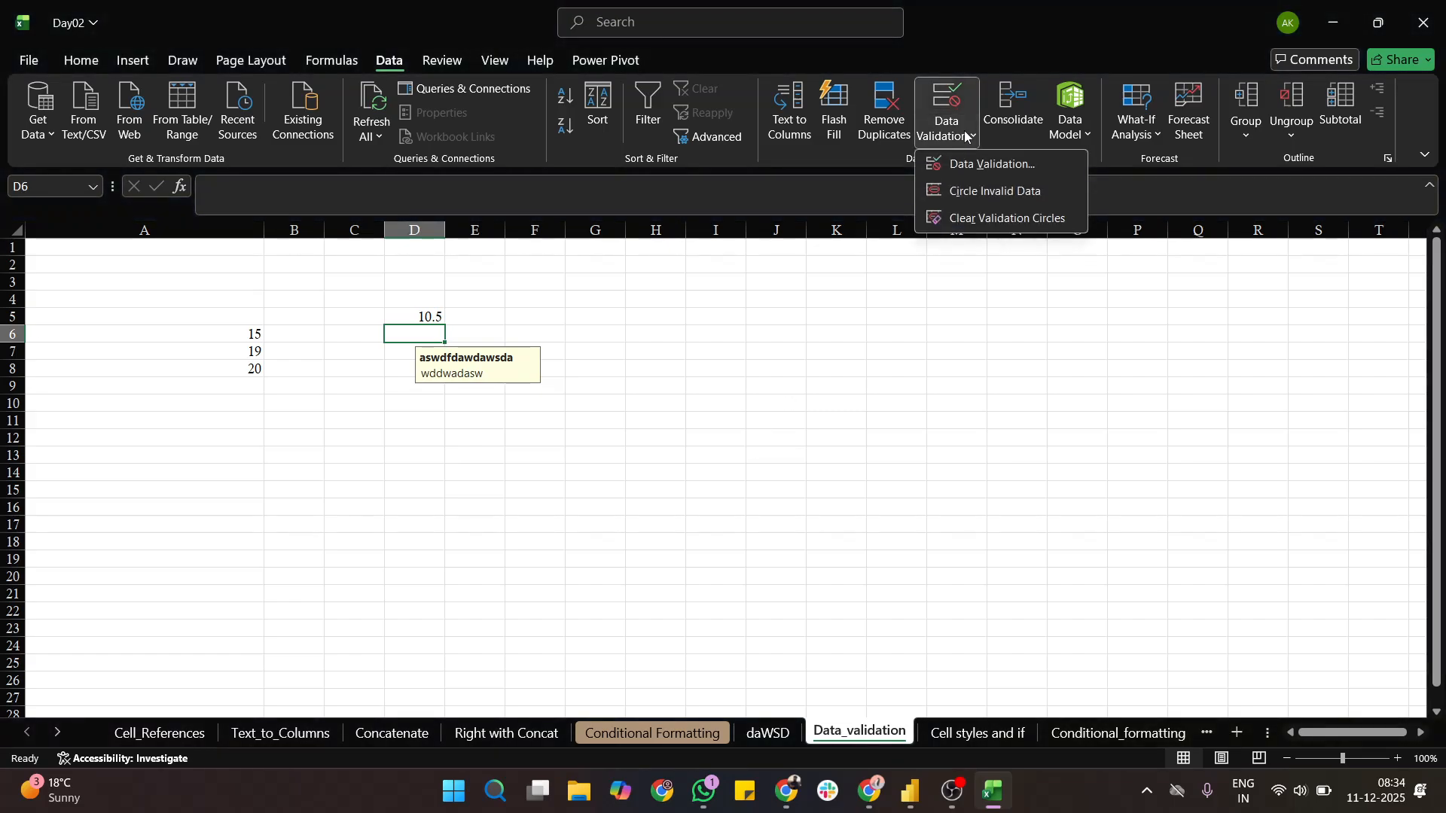
{"action": "left_click", "coordinate": [936, 166]}
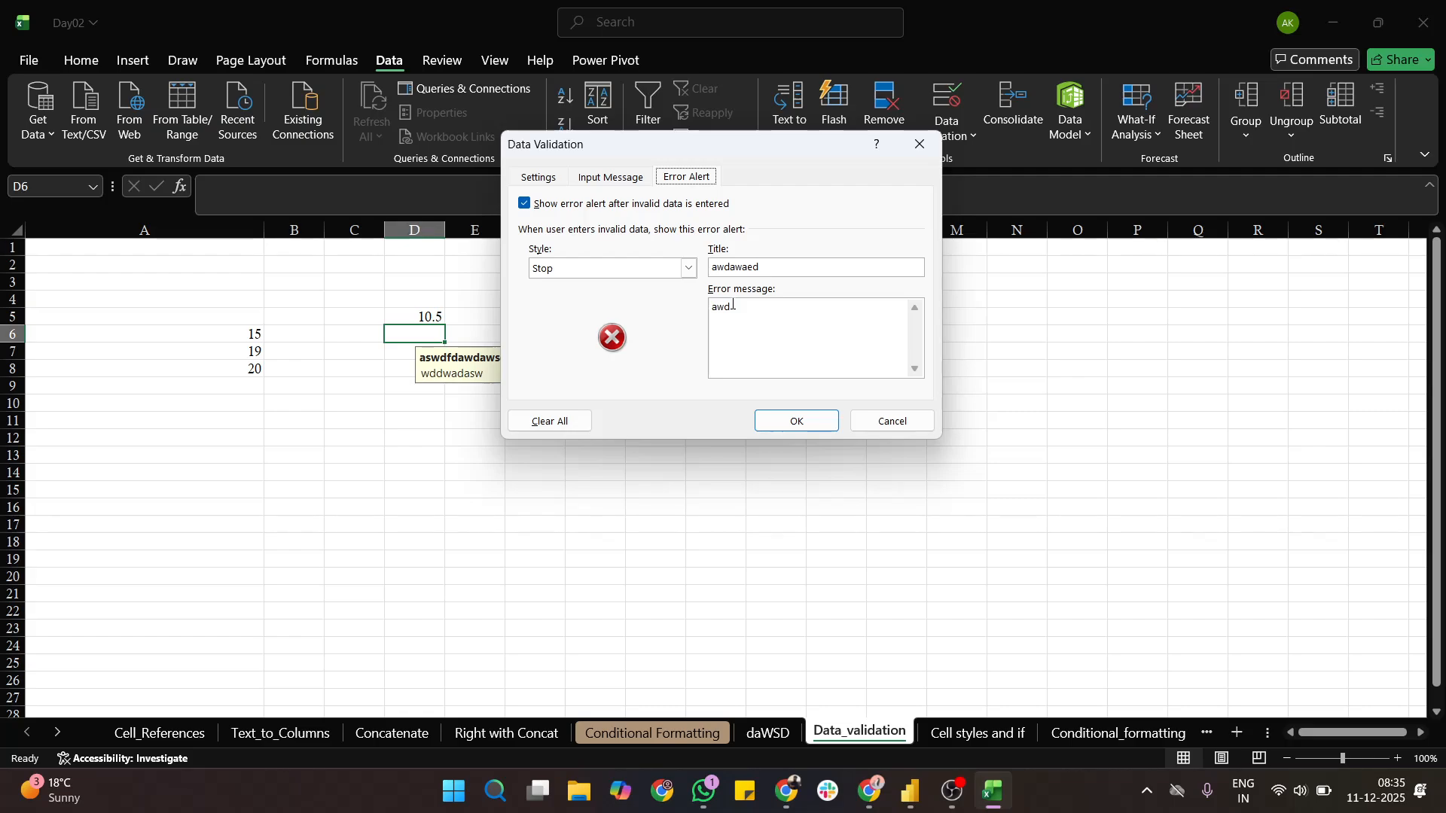
{"action": "left_click", "coordinate": [883, 416]}
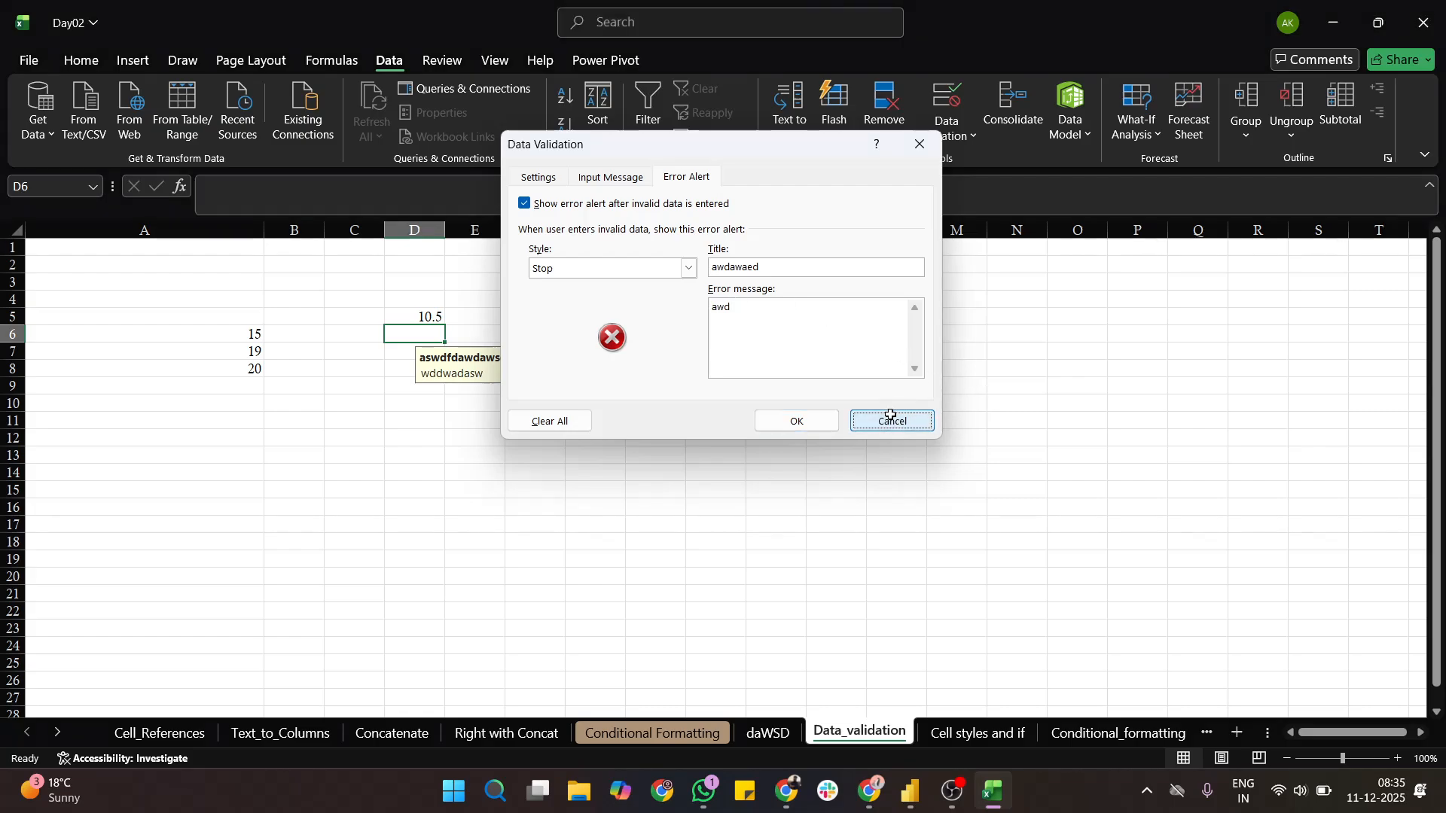
{"action": "left_click", "coordinate": [662, 372]}
- Widen column F and set the validation type of cells F1 to F9 to List
{"action": "left_click_drag", "start_coordinate": [539, 252], "coordinate": [549, 386]}
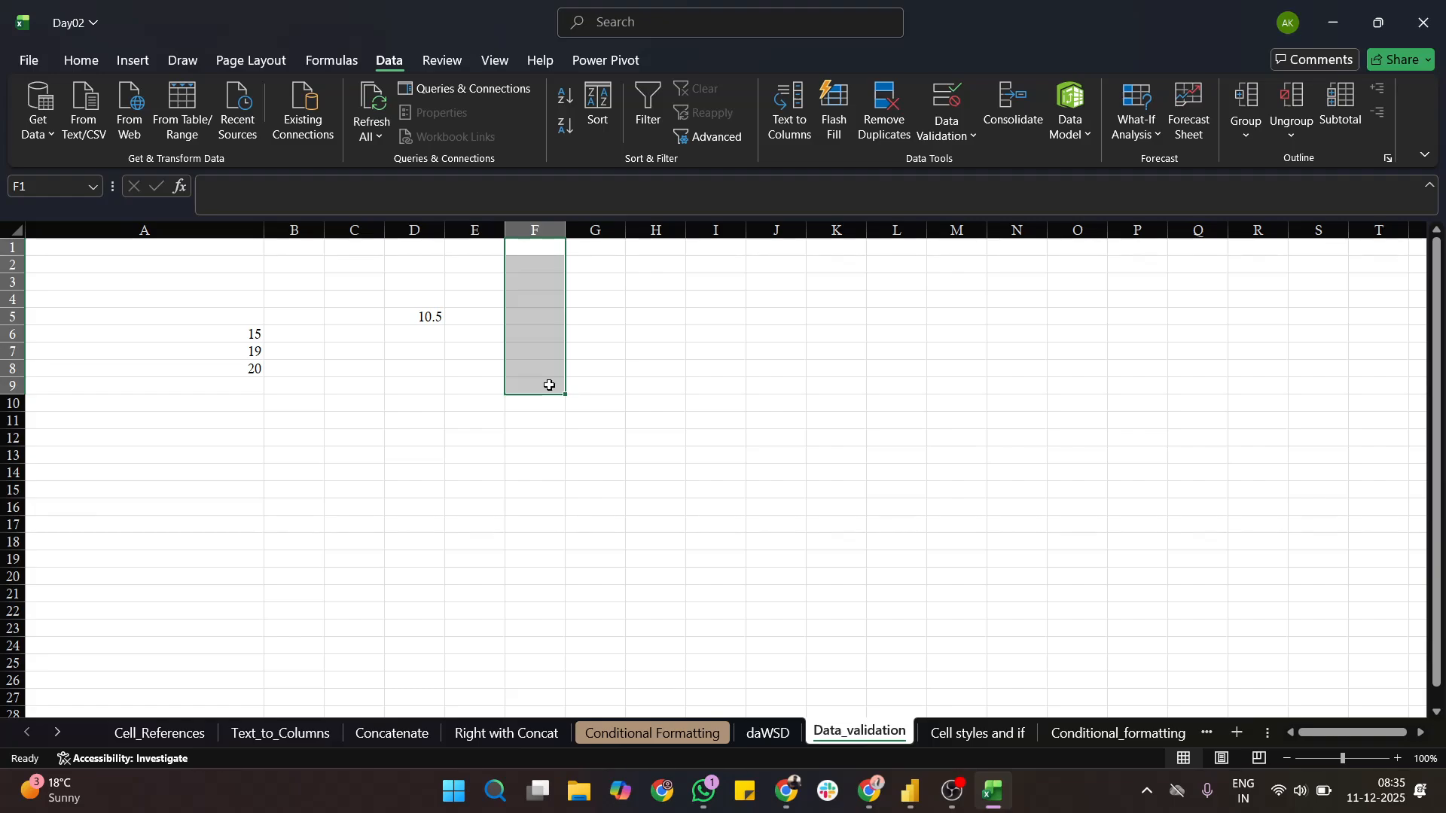
{"action": "left_click_drag", "start_coordinate": [566, 231], "coordinate": [671, 233]}
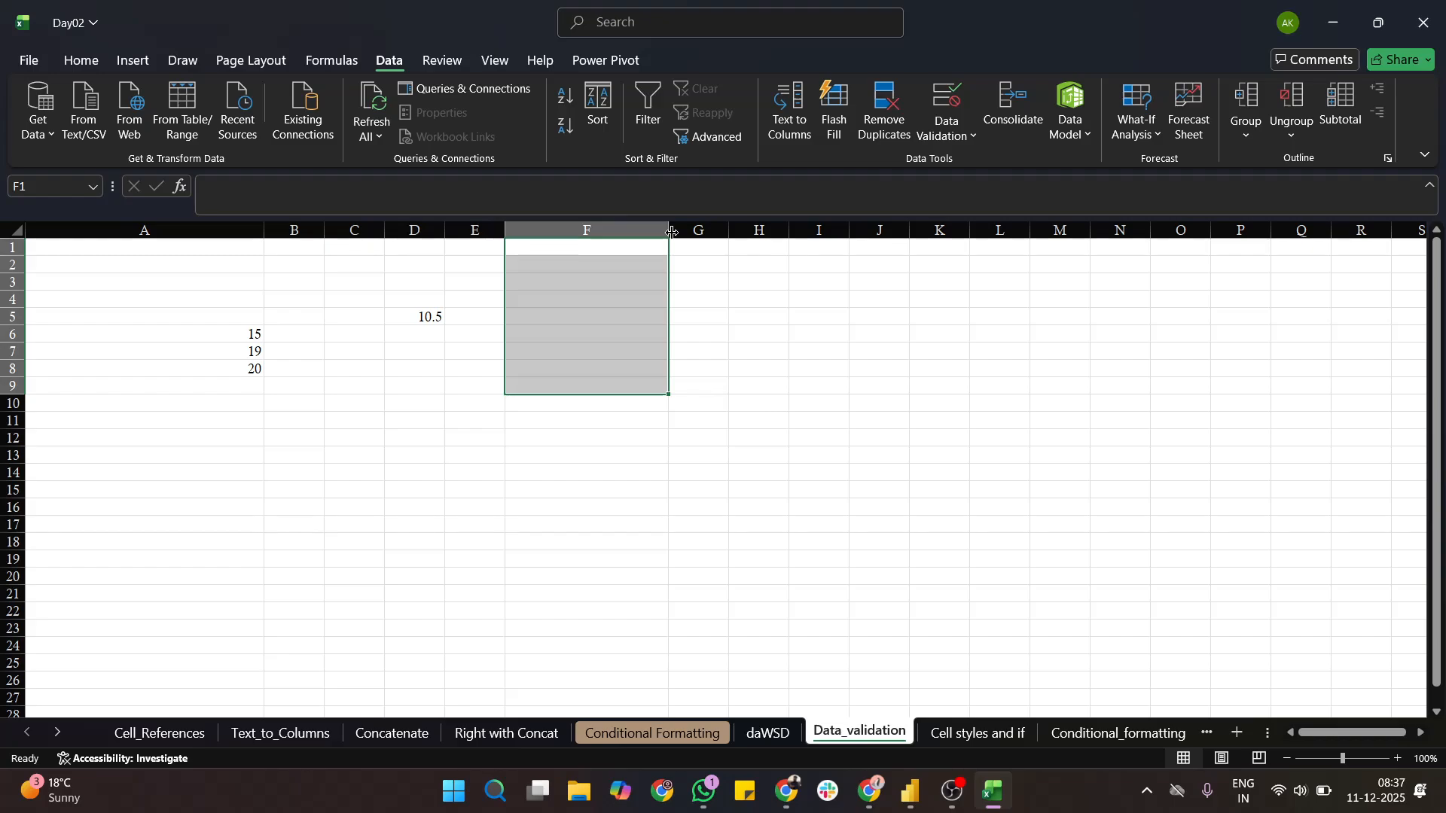
{"action": "left_click", "coordinate": [950, 137]}
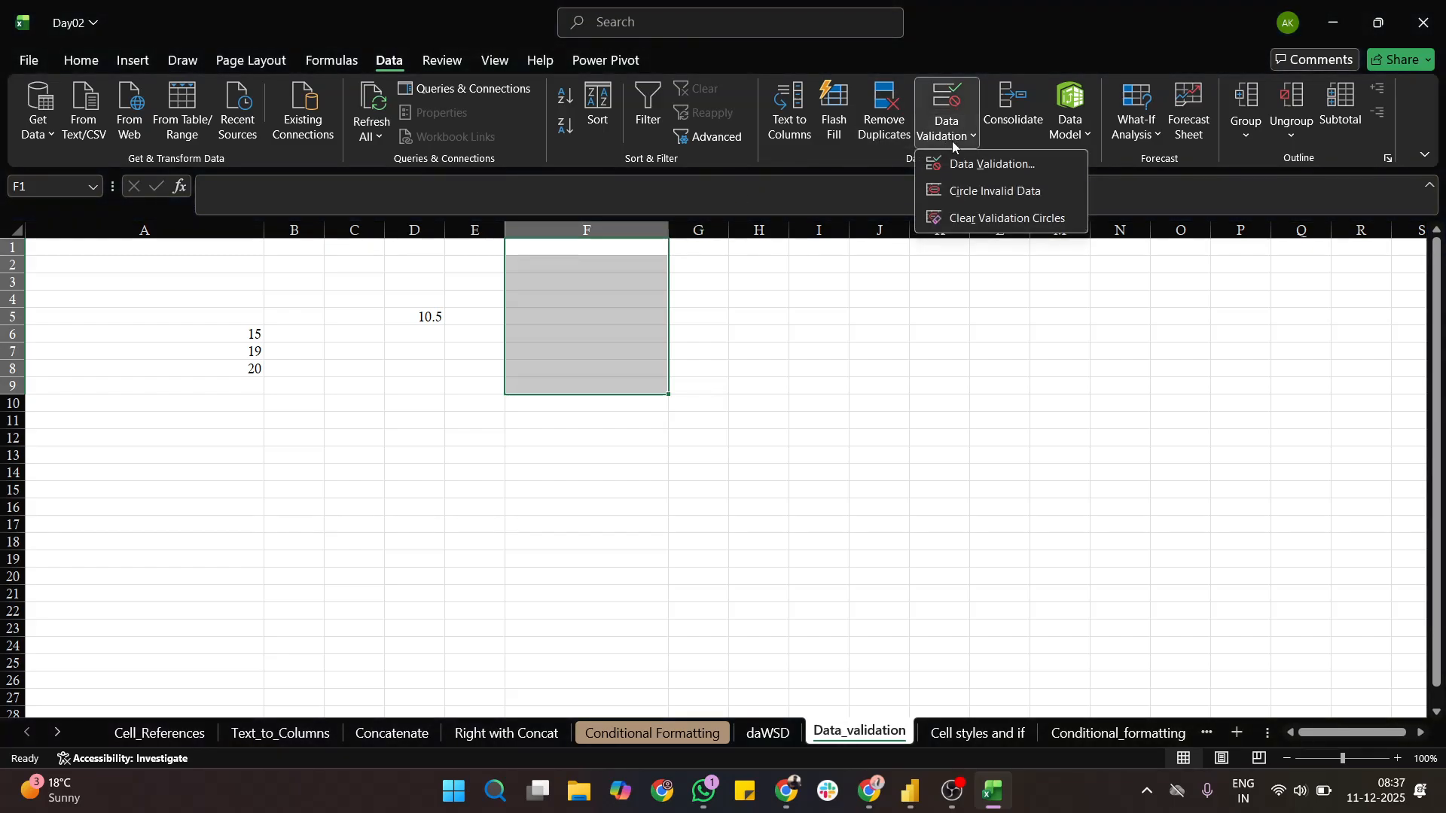
{"action": "left_click", "coordinate": [971, 158]}
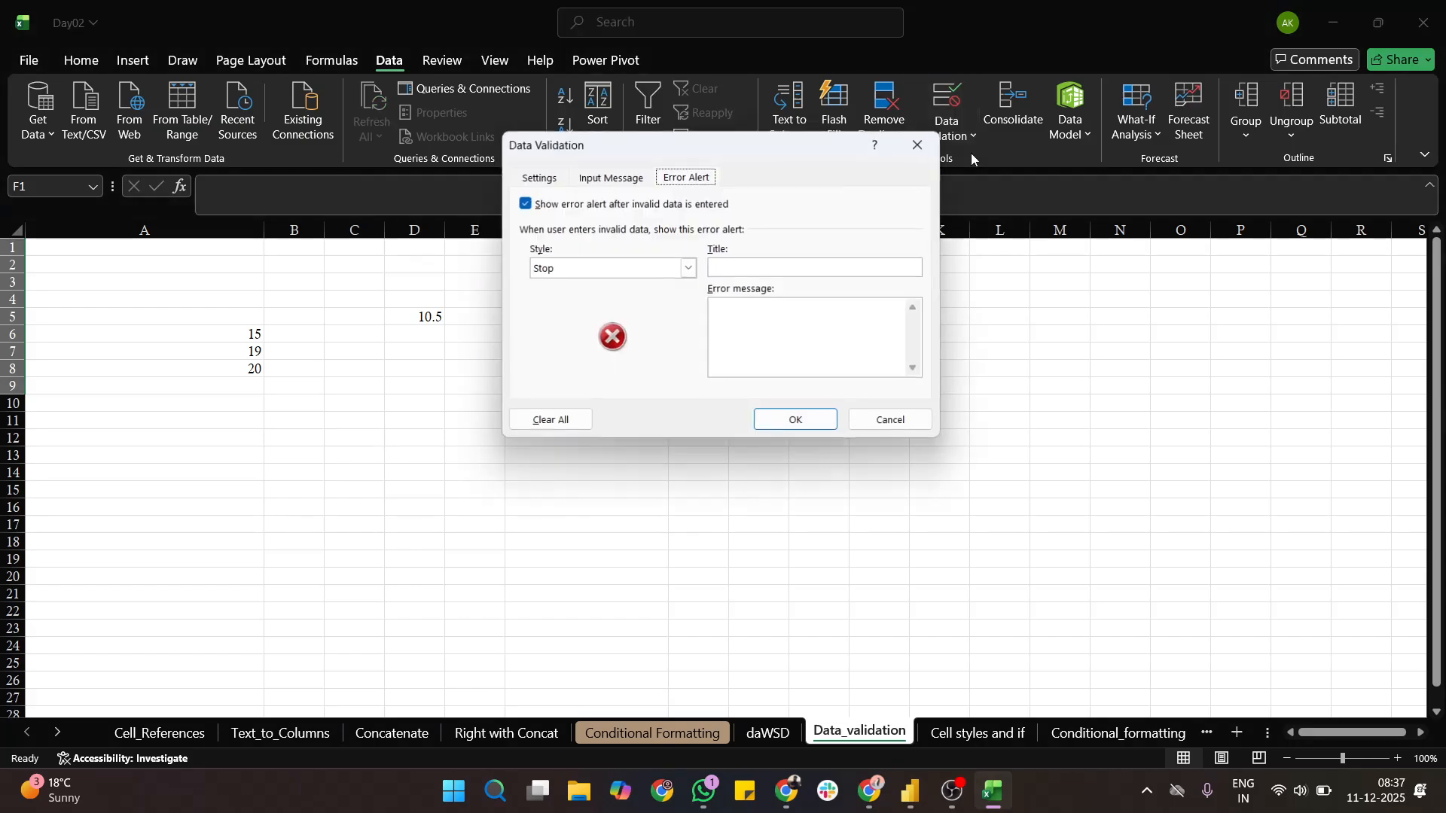
{"action": "left_click_drag", "start_coordinate": [646, 164], "coordinate": [804, 145]}
{"action": "left_click", "coordinate": [720, 156]}
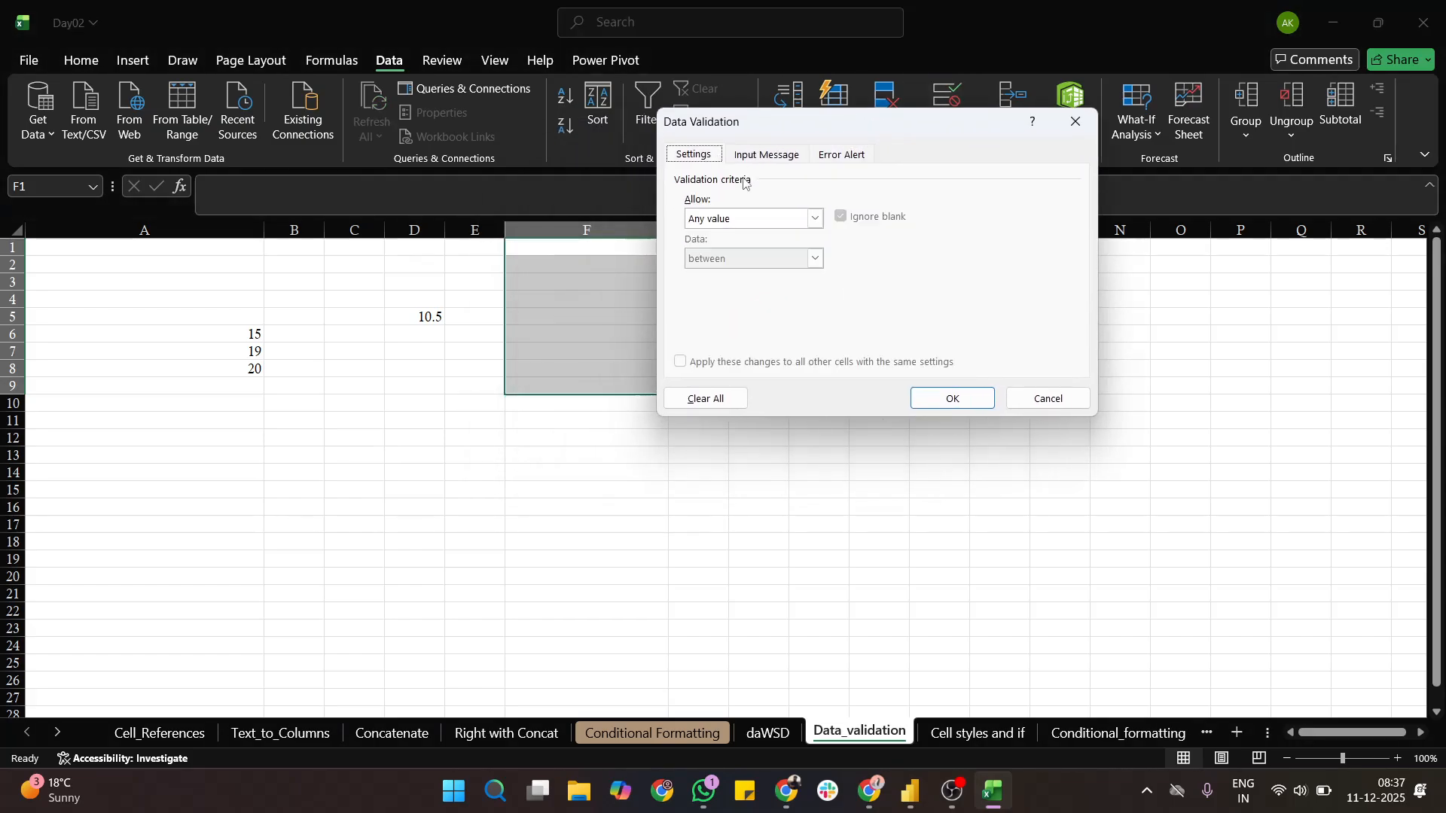
{"action": "left_click", "coordinate": [814, 218]}
{"action": "left_click", "coordinate": [729, 274]}
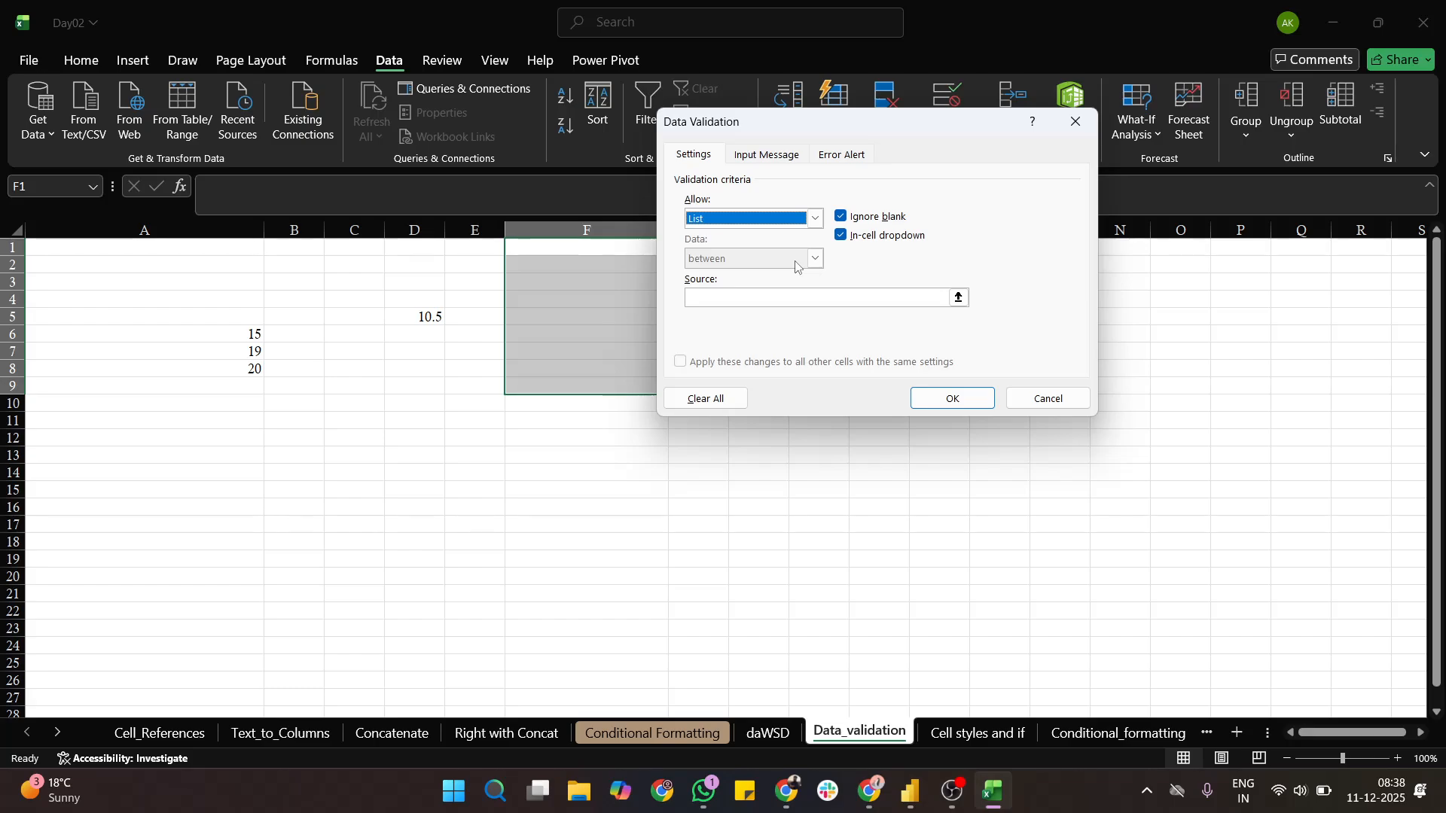
- Set the list rule's source to "Excel,SQL,PowerBI,Python"
{"action": "left_click", "coordinate": [792, 298]}
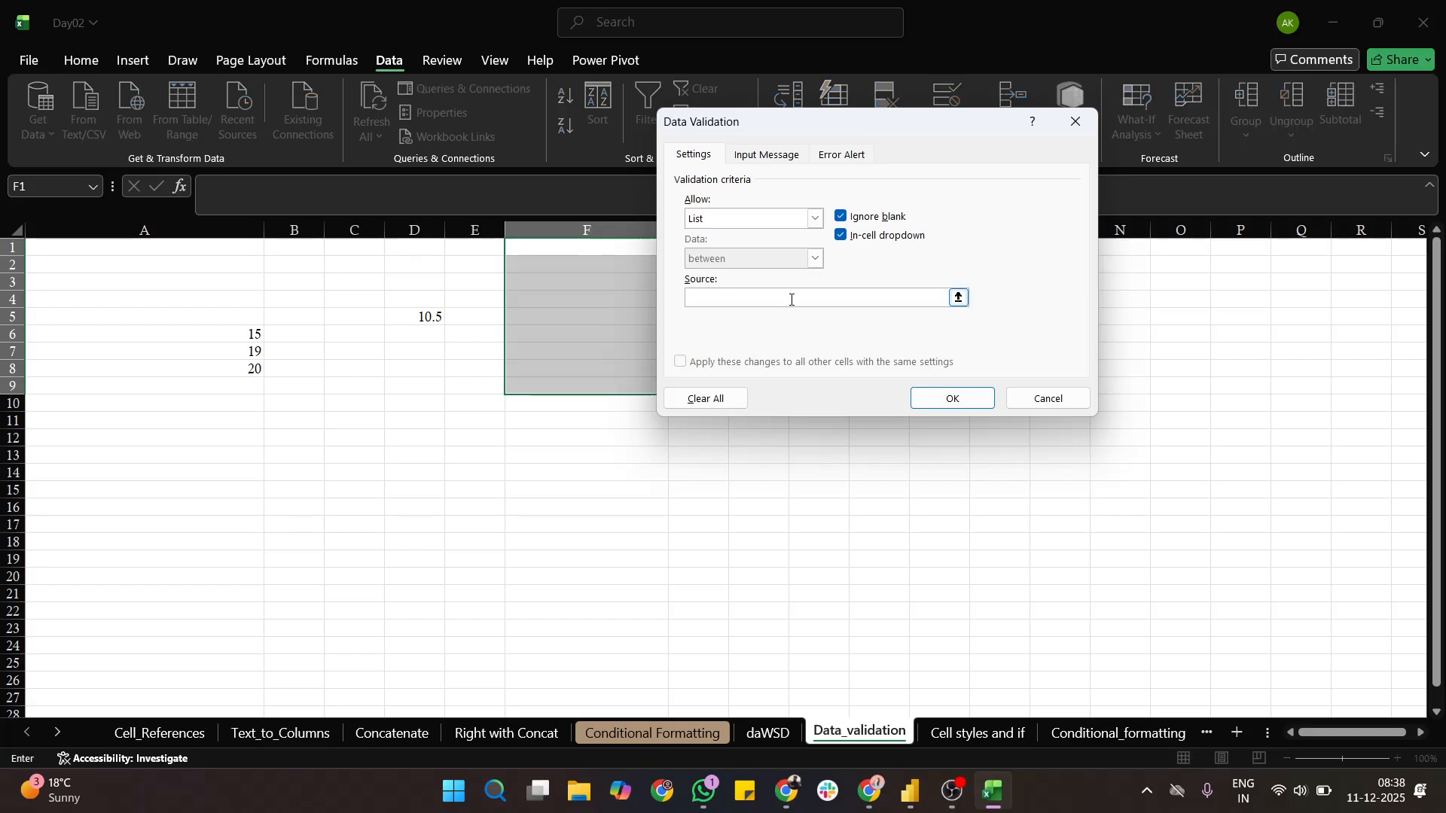
{"action": "type", "text": "Excel,SQL,PowerBI,Python"}
- Give the list rule an input message with "Select in the list" as both title and message text
{"action": "left_click", "coordinate": [784, 155]}
{"action": "left_click", "coordinate": [778, 242]}
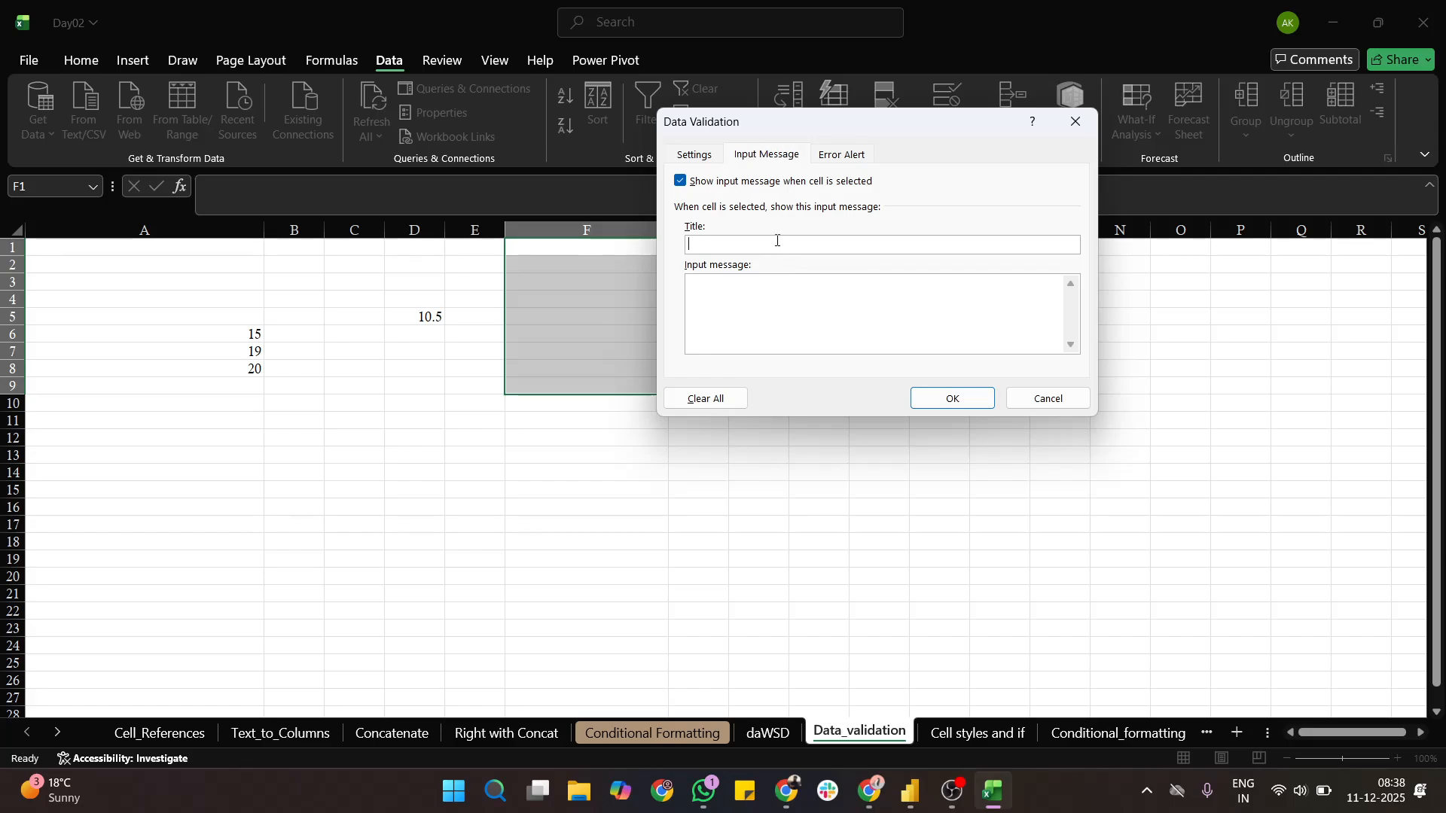
{"action": "type", "text": "Select in the list"}
{"action": "key", "text": "ctrl+a"}
{"action": "key", "text": "ctrl+c"}
{"action": "left_click", "coordinate": [771, 278]}
{"action": "key", "text": "ctrl+v"}
- Set both the error alert's title and message to "out of range", and apply the list rule
{"action": "left_click", "coordinate": [847, 155]}
{"action": "left_click", "coordinate": [932, 243]}
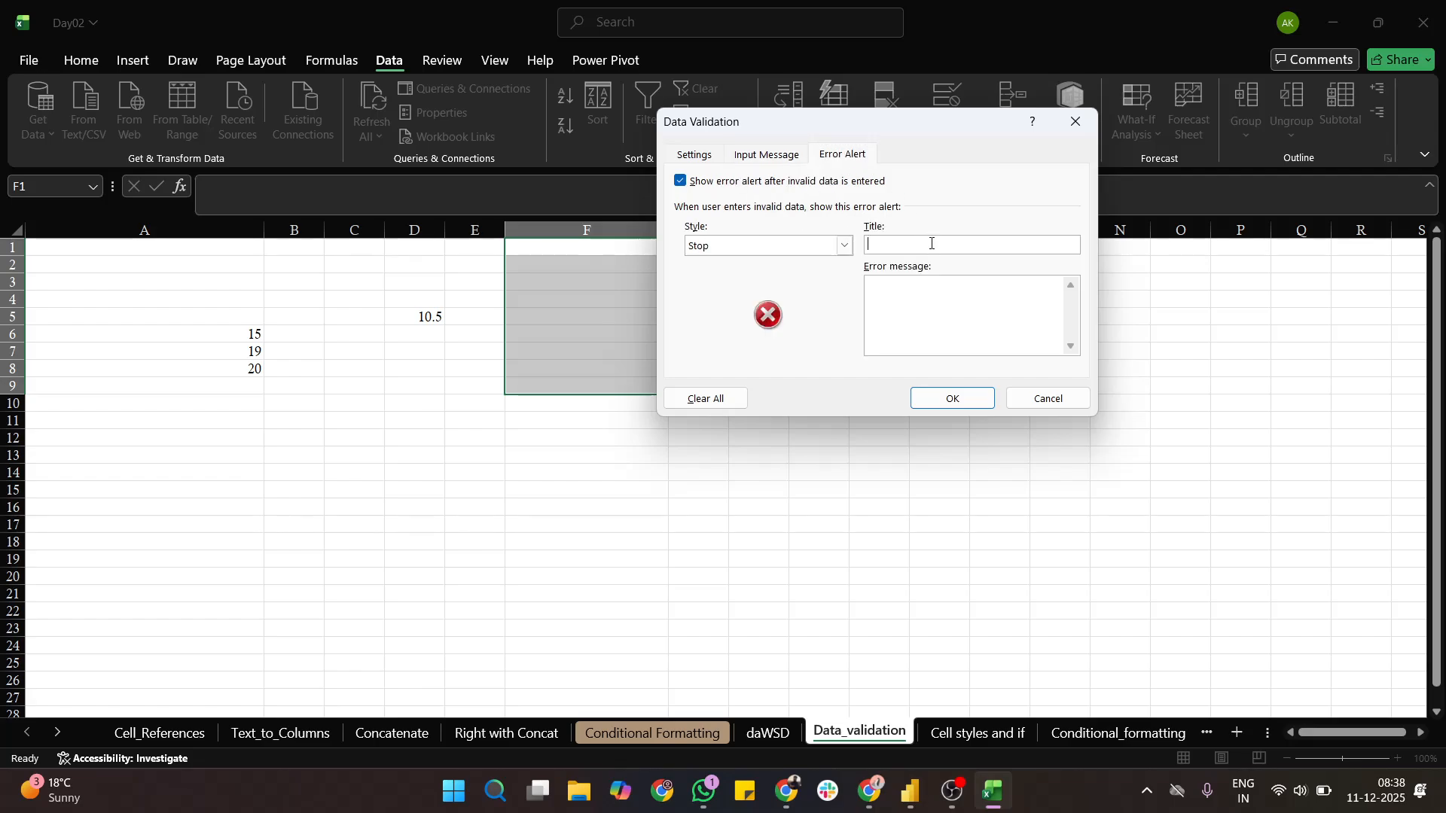
{"action": "type", "text": "o"}
{"action": "type", "text": "f range"}
{"action": "key", "text": "ctrl+a"}
{"action": "key", "text": "ctrl+c"}
{"action": "left_click", "coordinate": [941, 335]}
{"action": "key", "text": "ctrl+v"}
{"action": "left_click", "coordinate": [967, 397]}
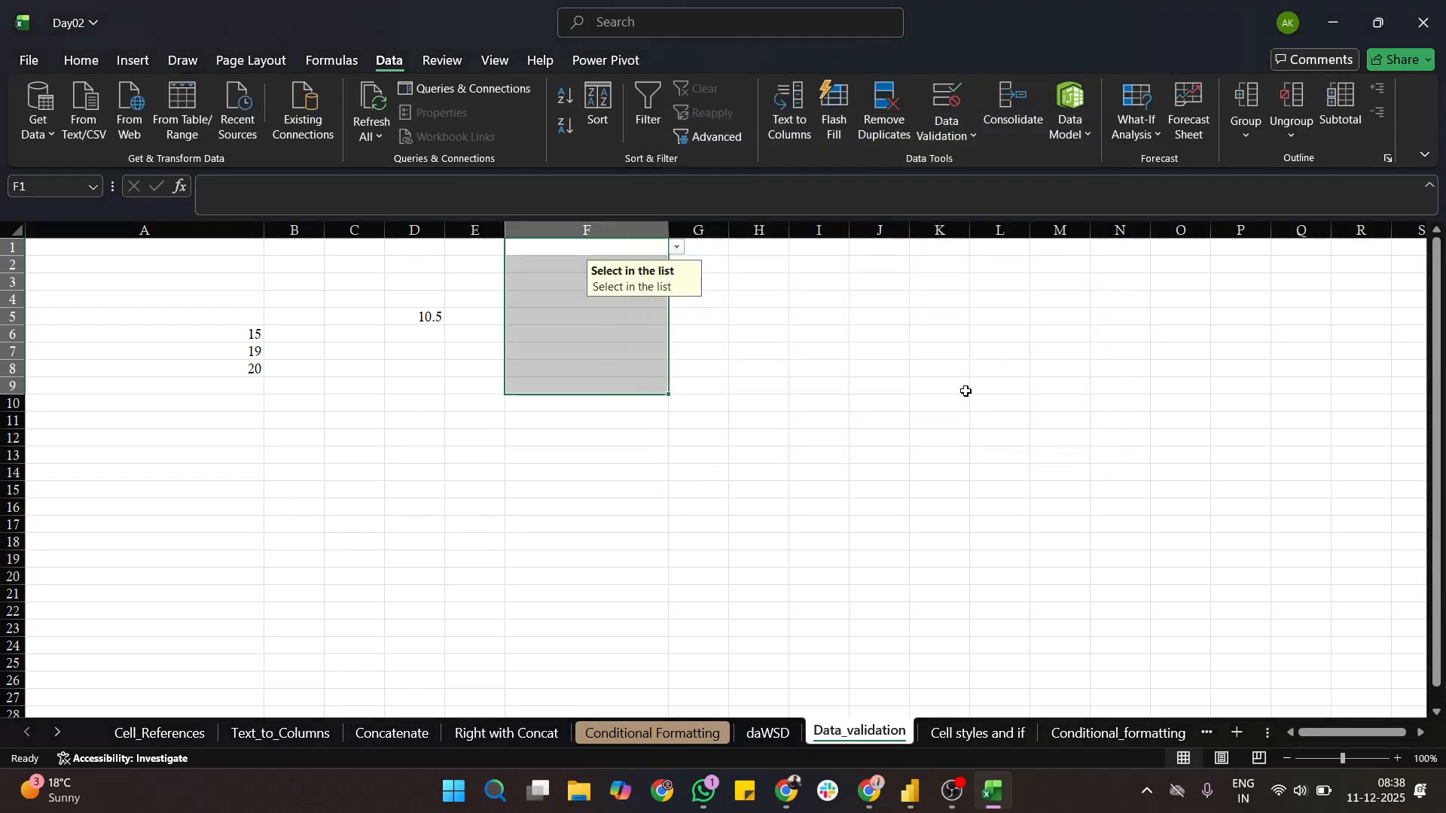
- Choose Excel from the list in cell F1 and try the invalid entry "vjhsdjhs" in cell F6
{"action": "left_click", "coordinate": [678, 249]}
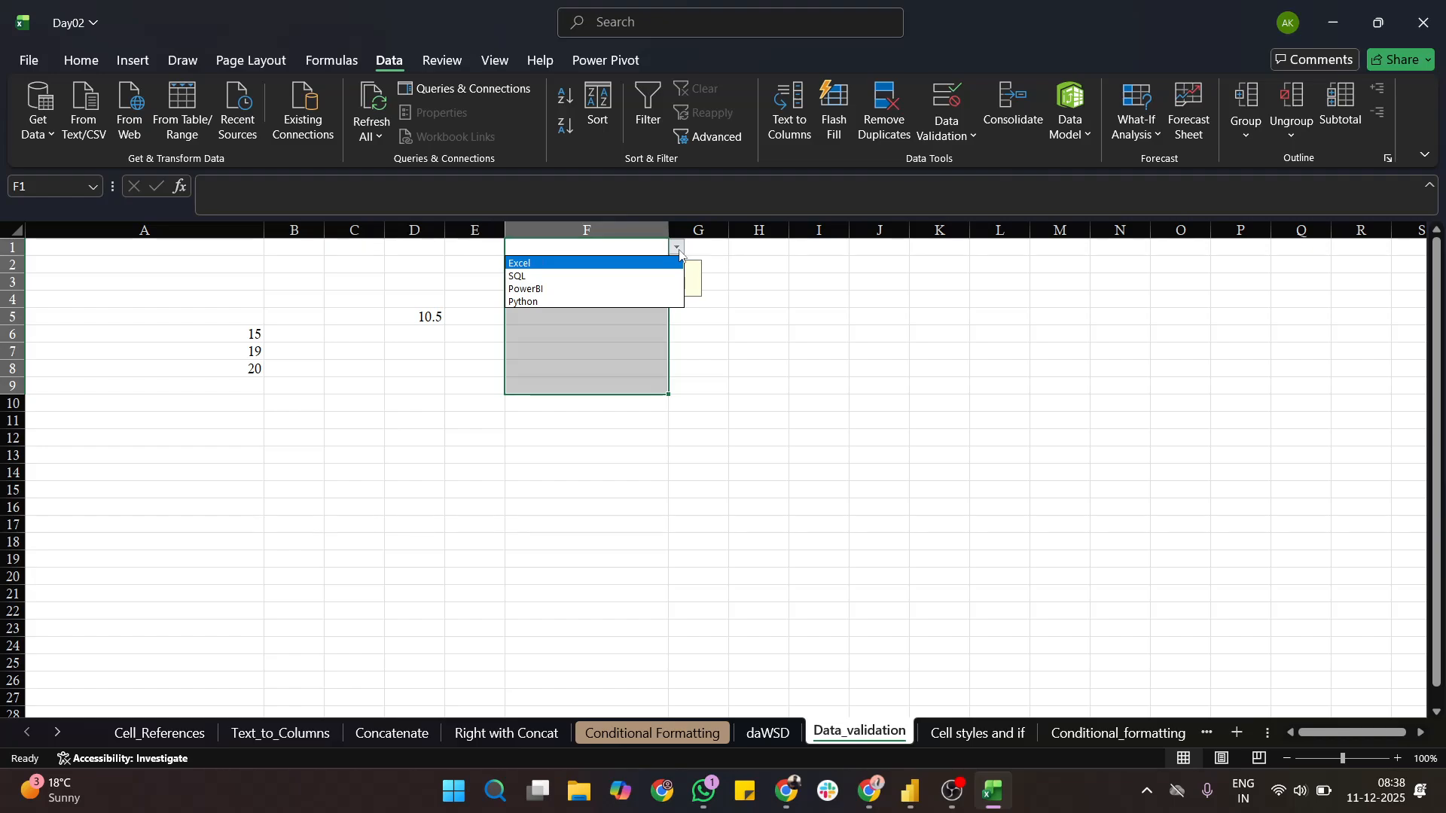
{"action": "left_click", "coordinate": [639, 263]}
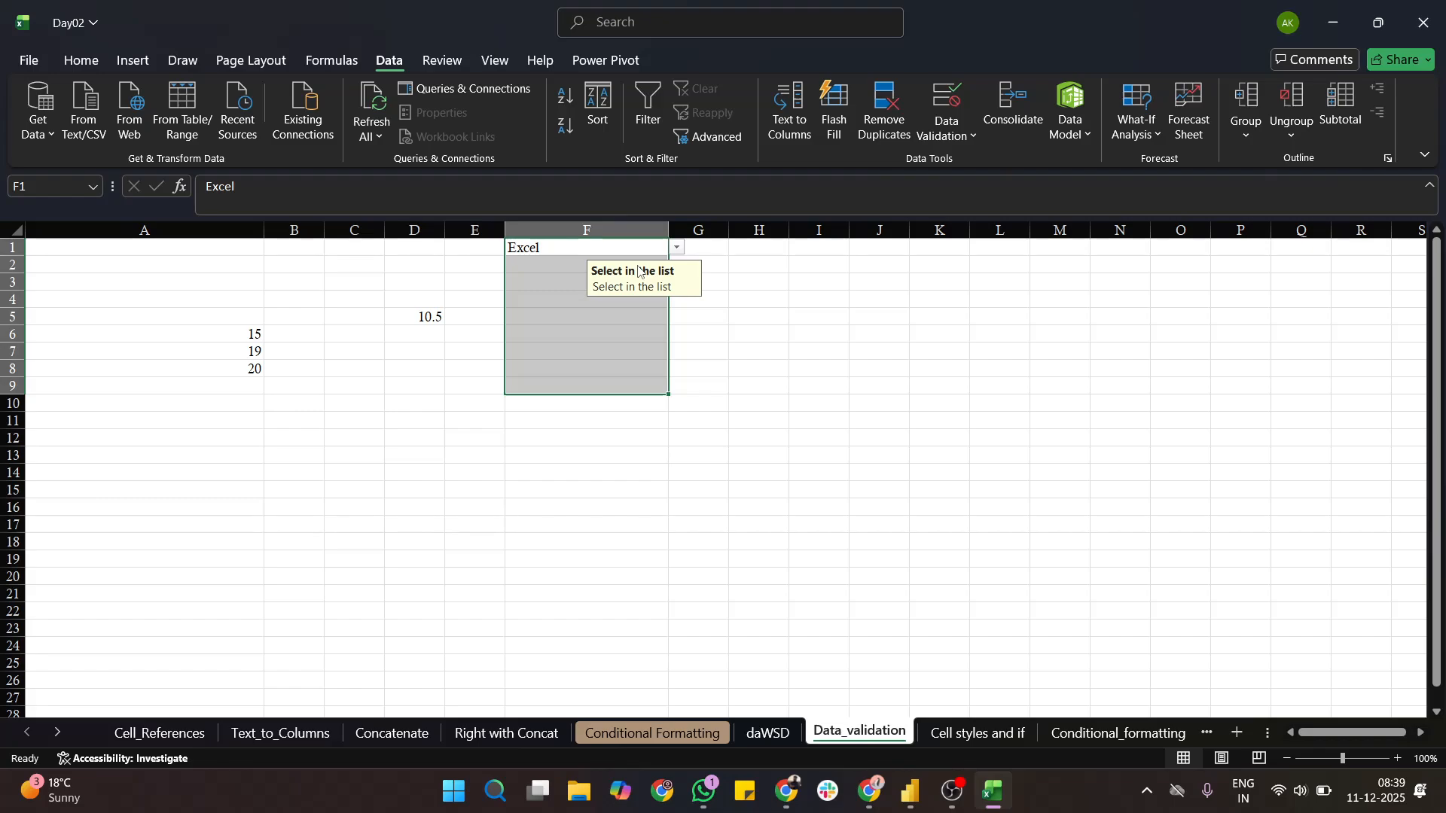
{"action": "left_click", "coordinate": [585, 335]}
{"action": "type", "text": "vjhsdjhs"}
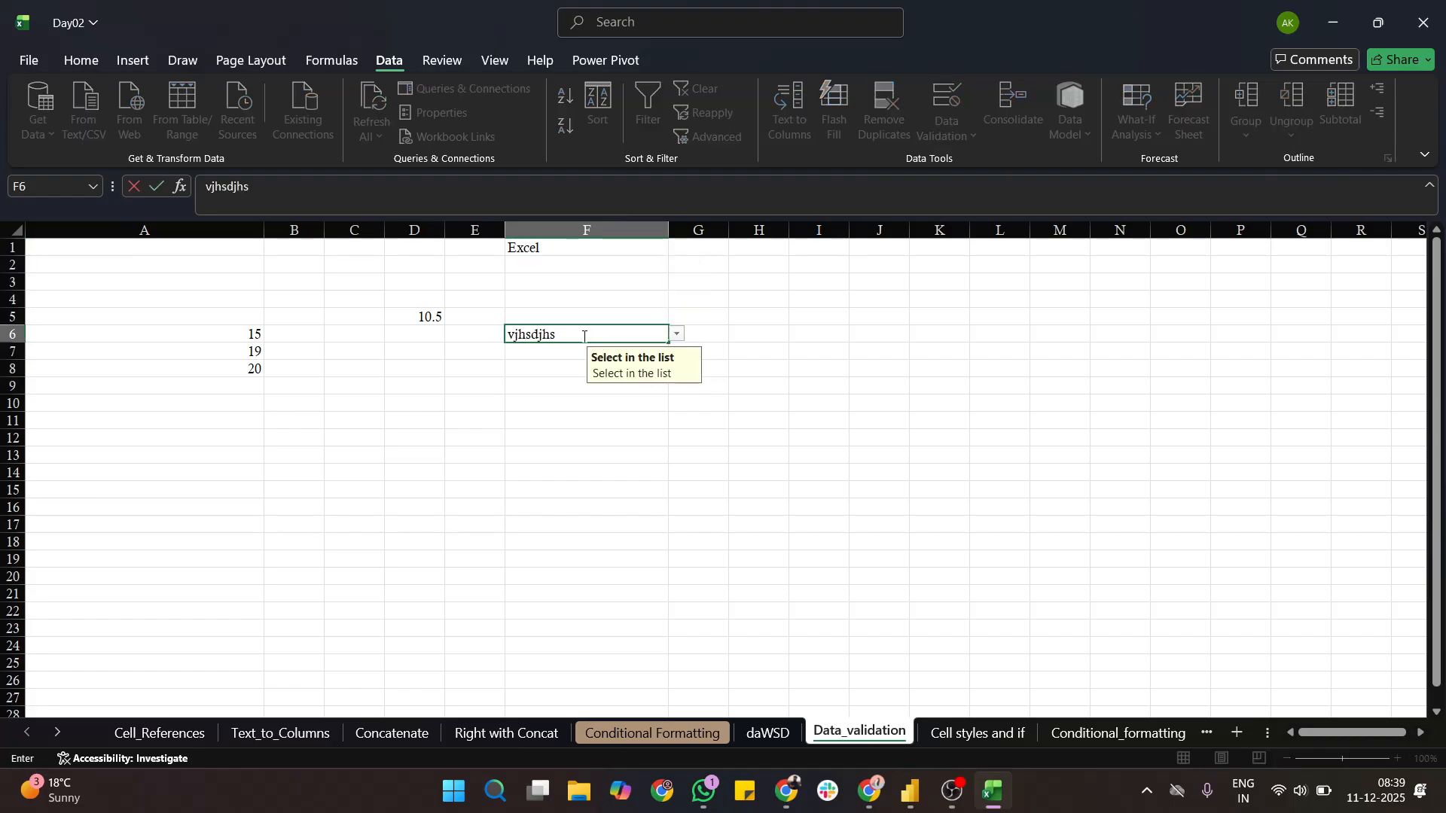
{"action": "key", "text": "Return"}
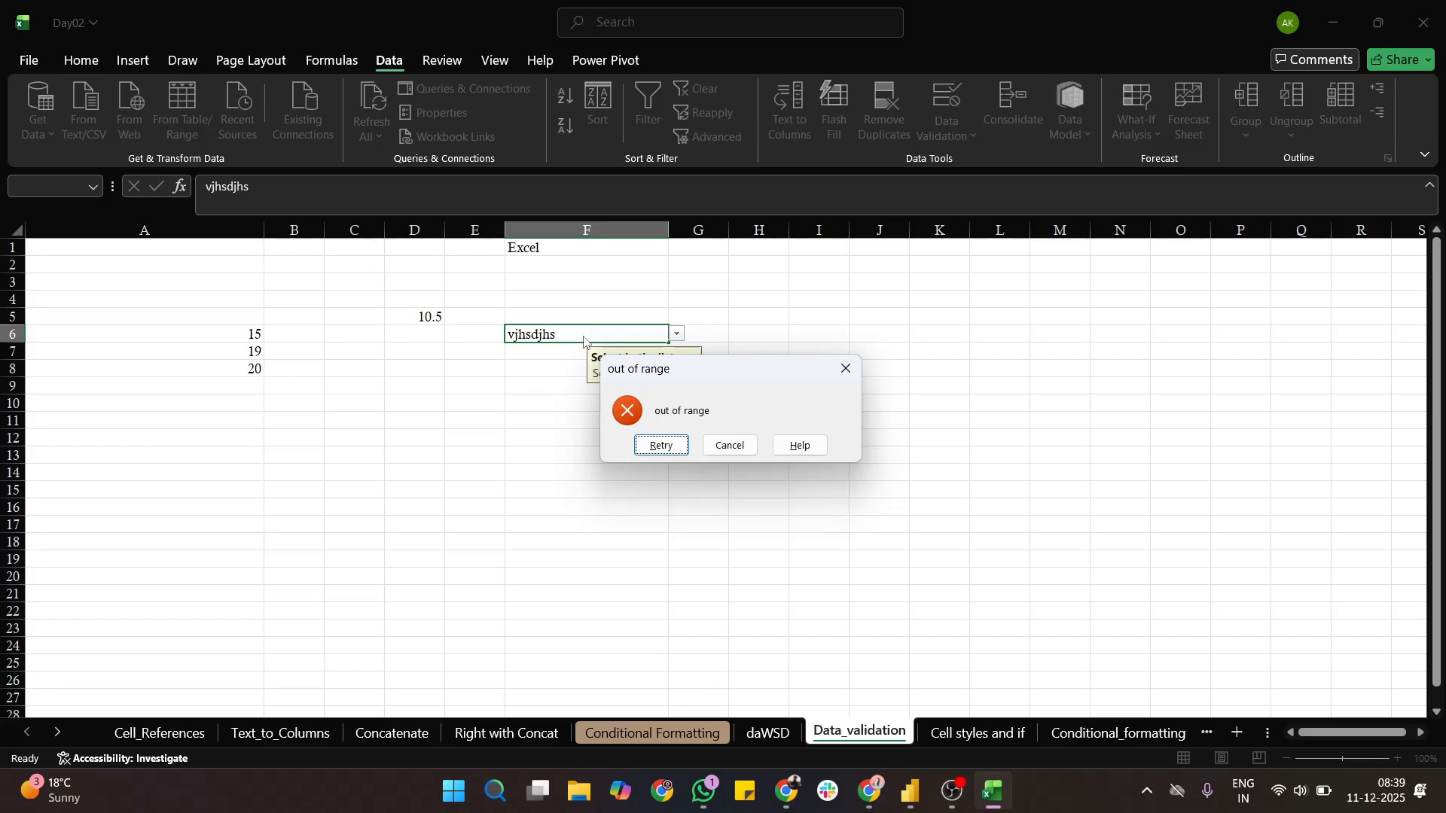
{"action": "left_click", "coordinate": [732, 446]}
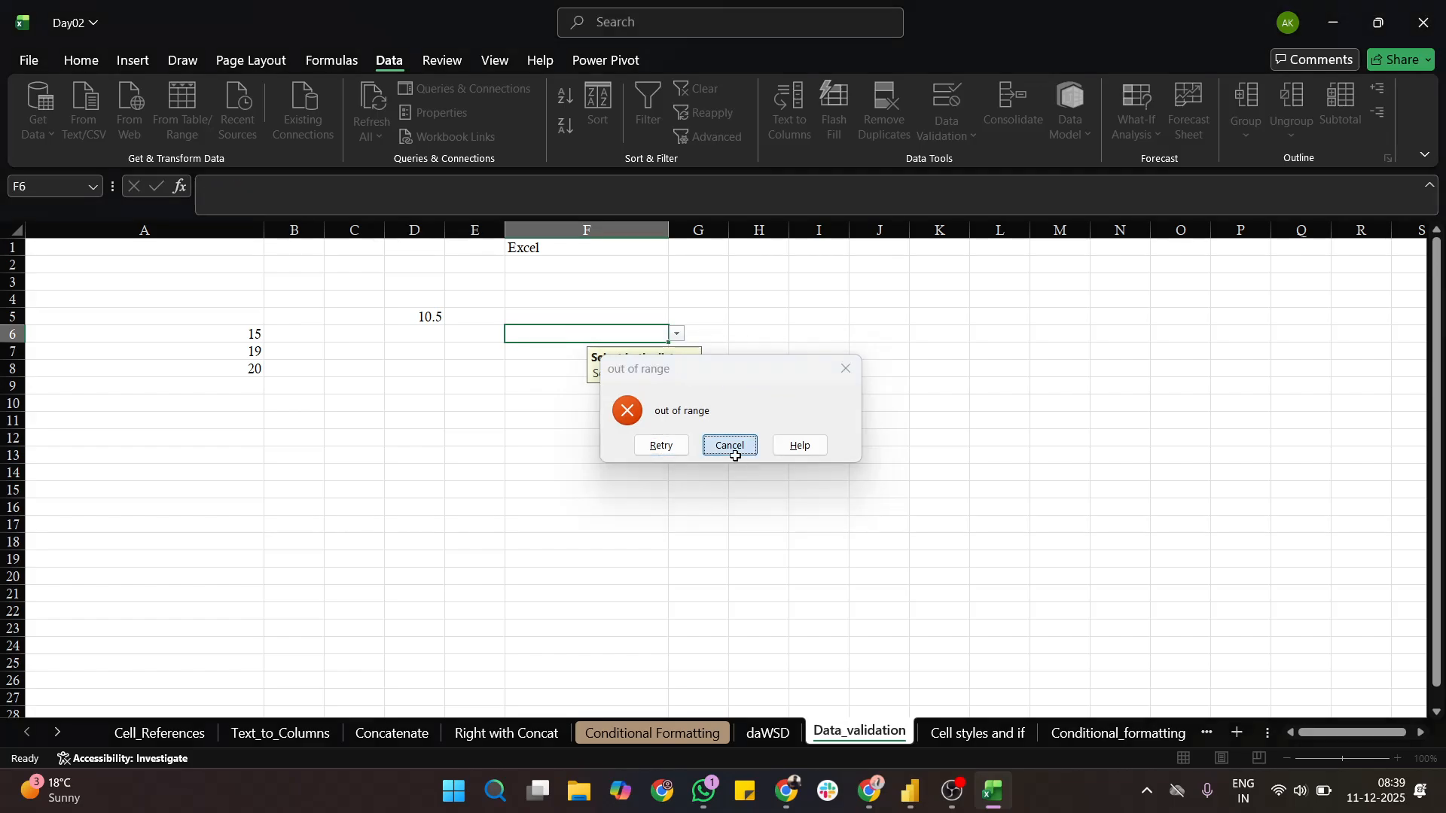
- Enter Excel in cell F6
{"action": "type", "text": "Exc"}
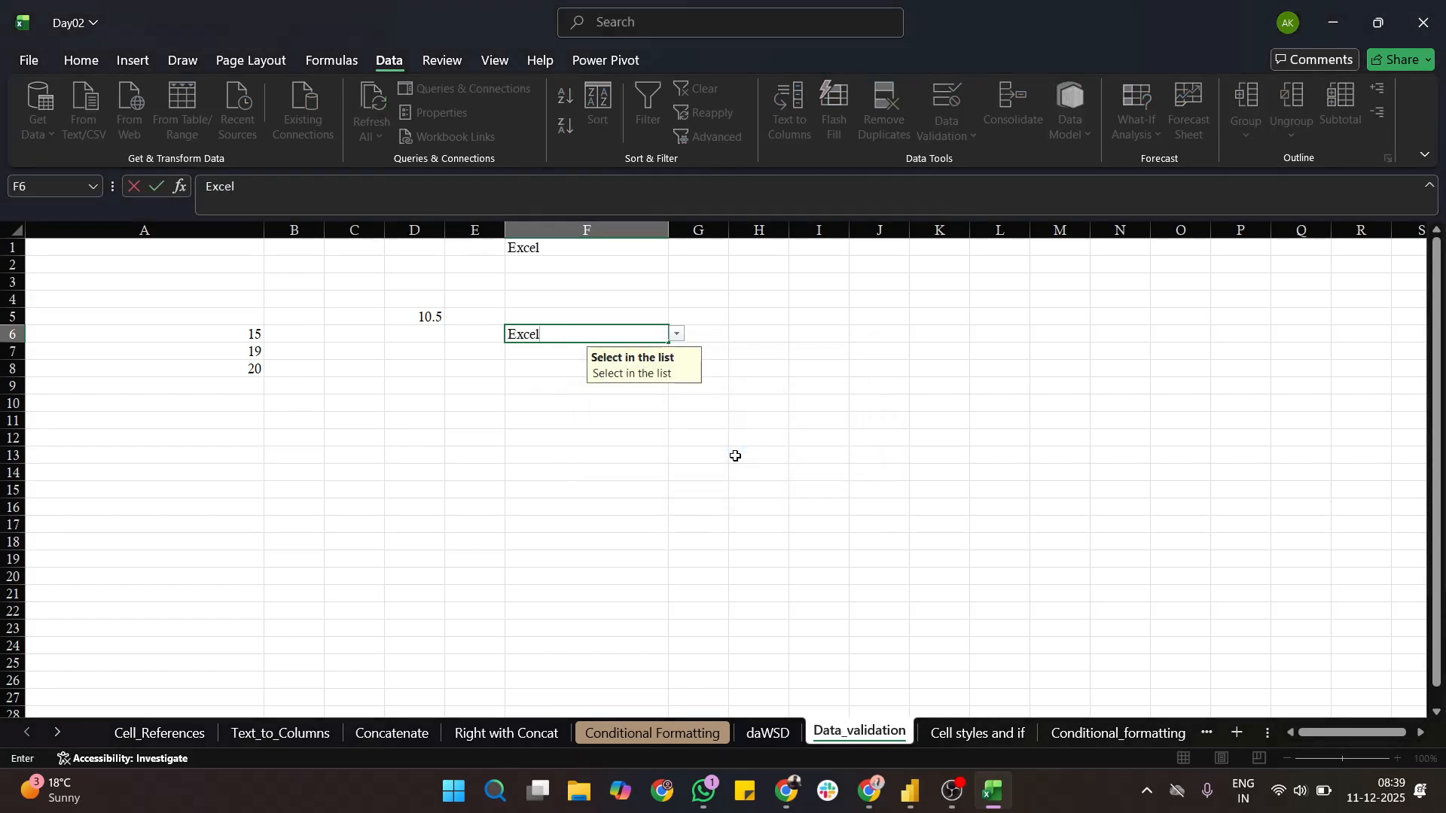
{"action": "type", "text": "el"}
{"action": "key", "text": "Return"}
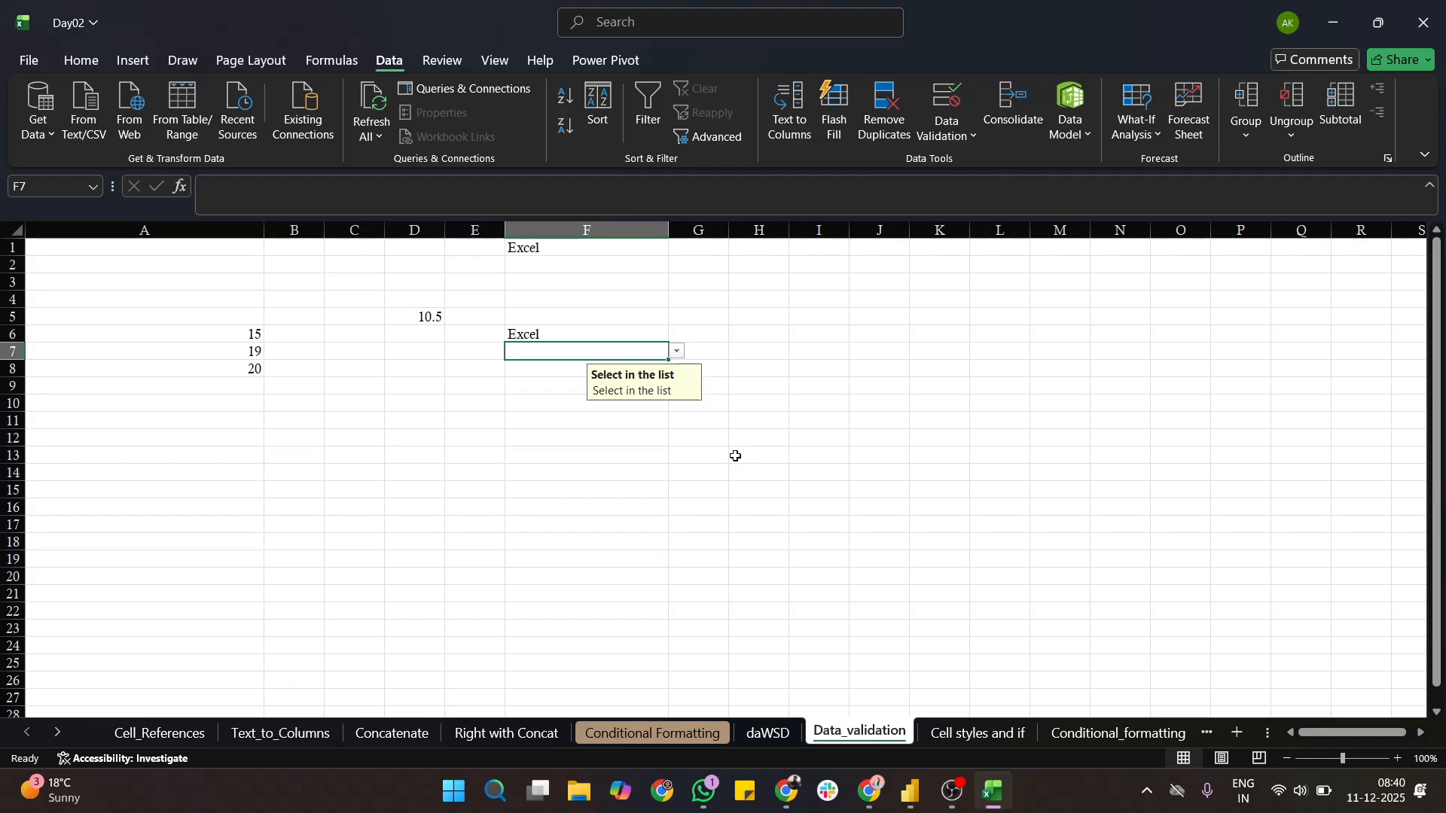
{"action": "scroll", "coordinate": [837, 443], "scroll_direction": "up", "scroll_amount": 2, "text": "ctrl"}
{"action": "key", "text": "alt+Tab"}
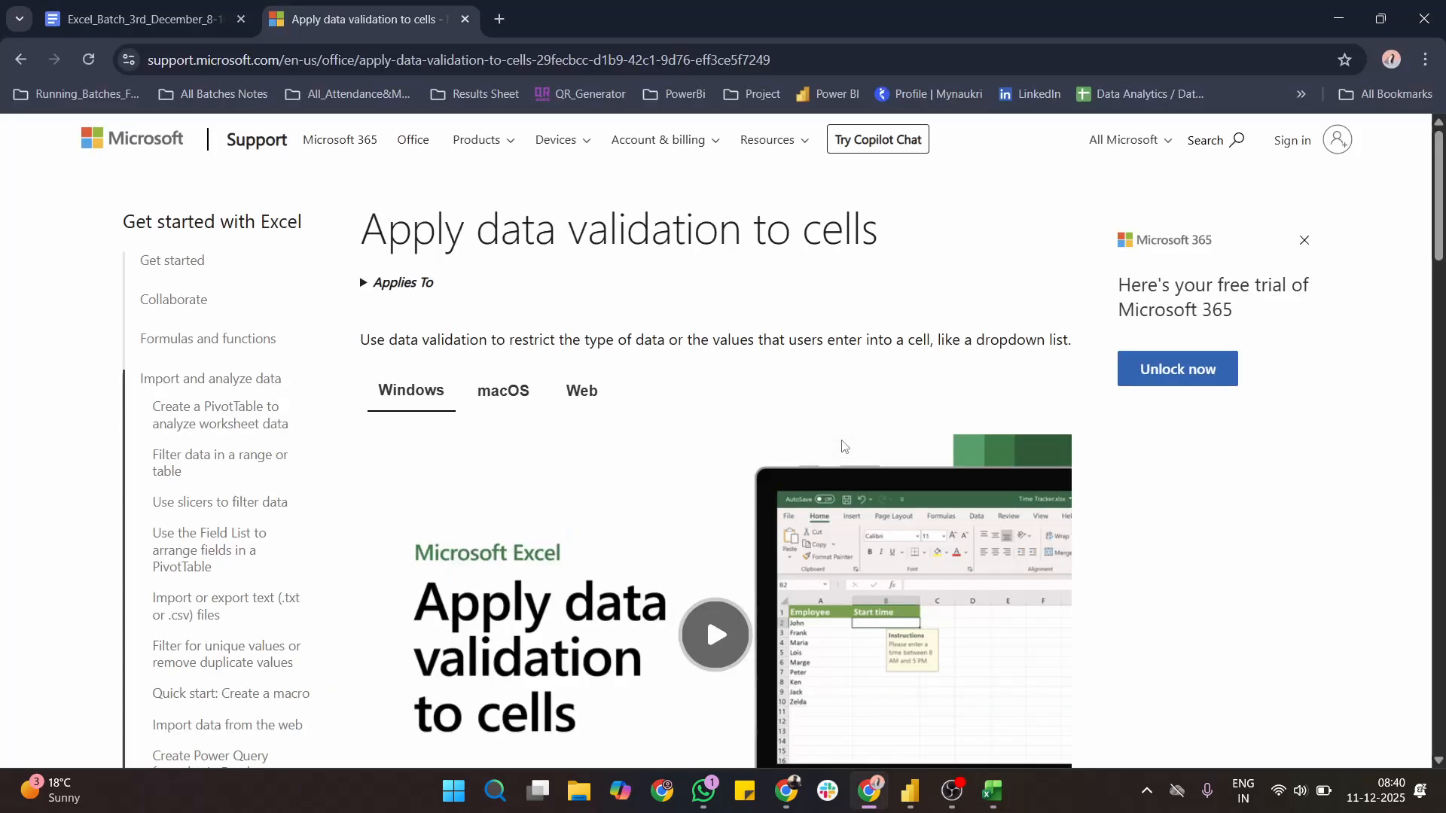
{"action": "left_click", "coordinate": [991, 789]}
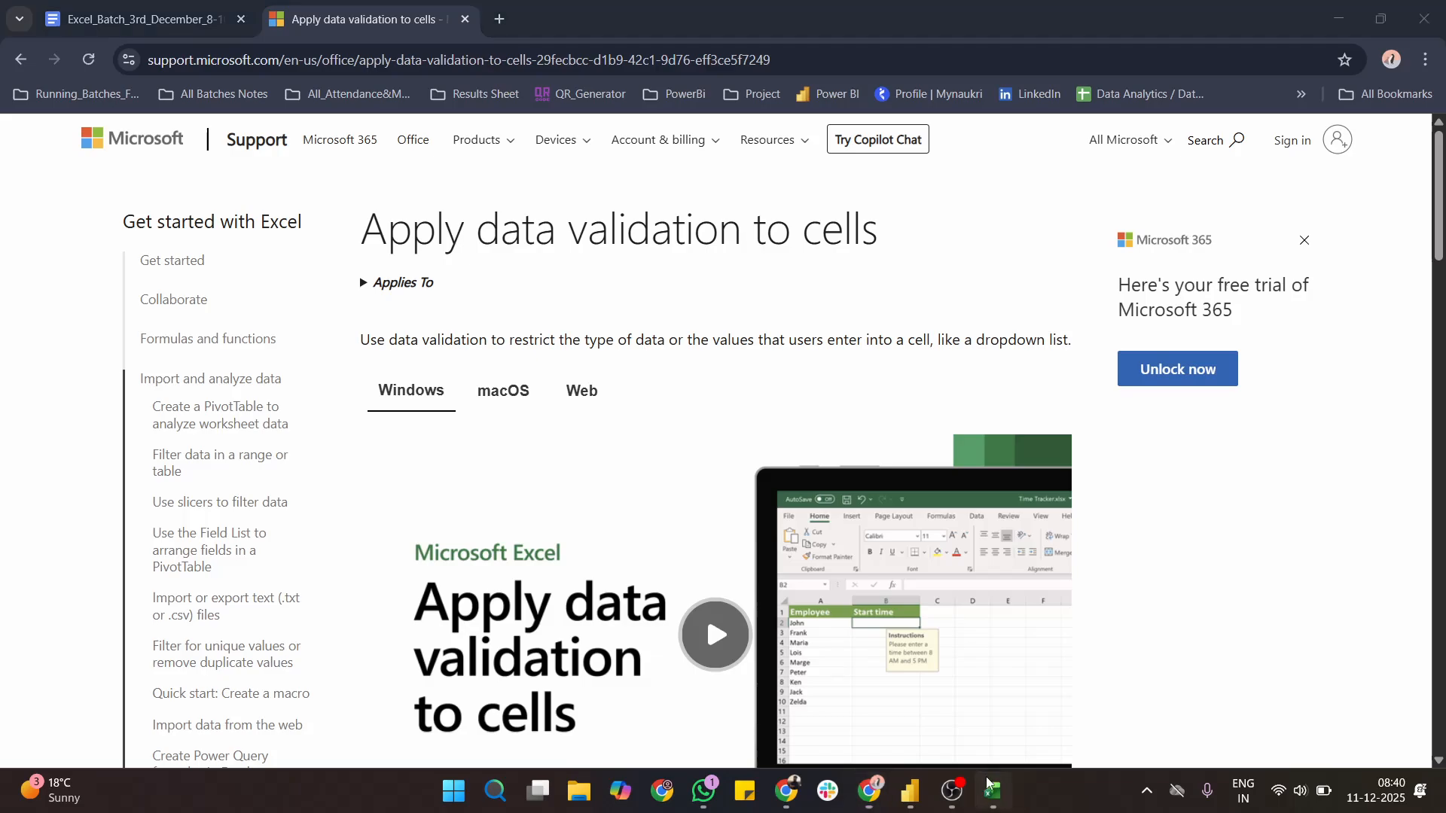
- Select cells I1 to I10 and open their data validation criteria
{"action": "scroll", "coordinate": [900, 418], "scroll_direction": "up", "scroll_amount": 2}
{"action": "scroll", "coordinate": [901, 418], "scroll_direction": "left", "scroll_amount": 2}
{"action": "left_click", "coordinate": [877, 369]}
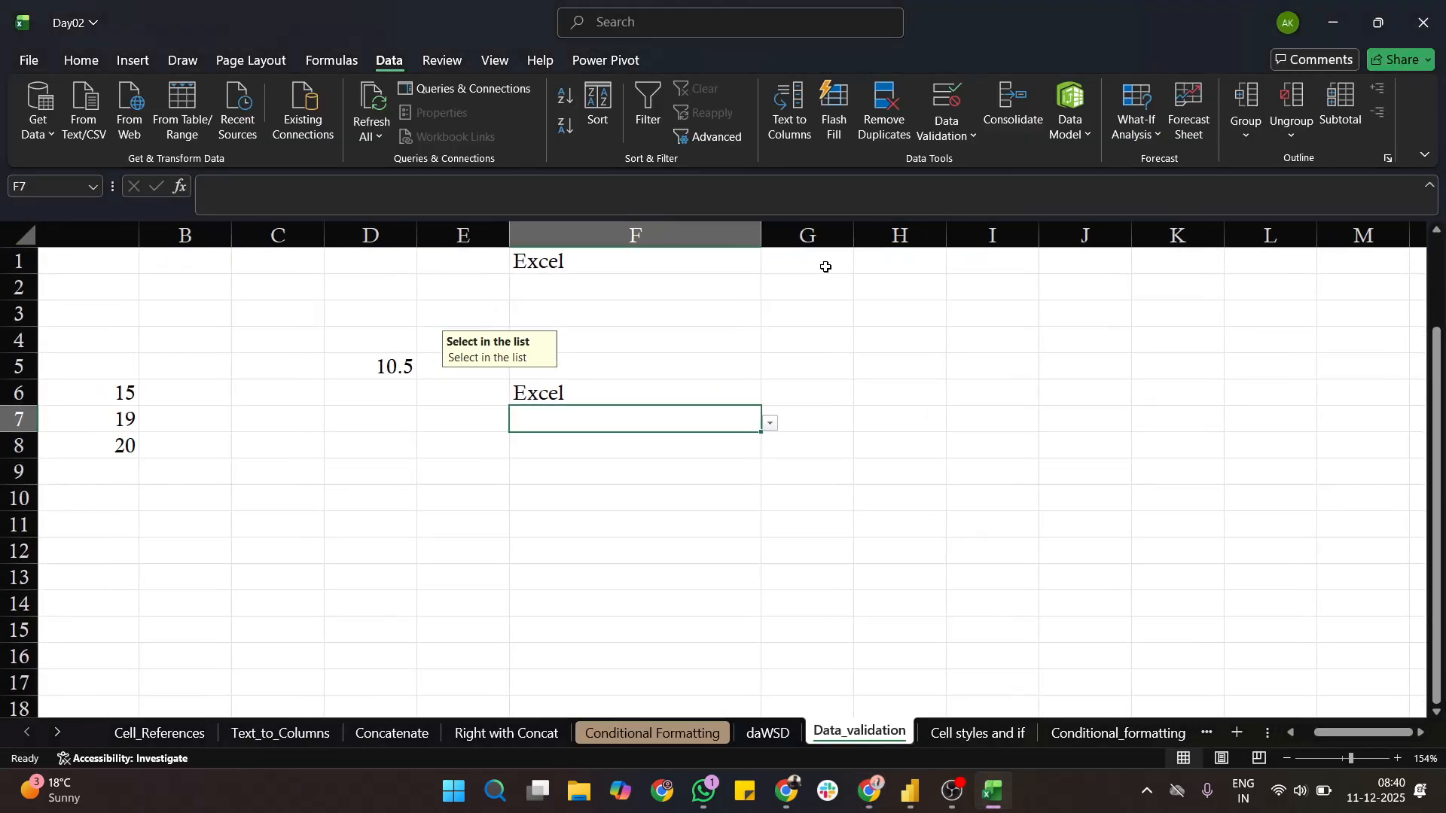
{"action": "scroll", "coordinate": [825, 267], "scroll_direction": "right", "scroll_amount": 1}
{"action": "left_click_drag", "start_coordinate": [876, 265], "coordinate": [858, 505]}
{"action": "left_click", "coordinate": [947, 129]}
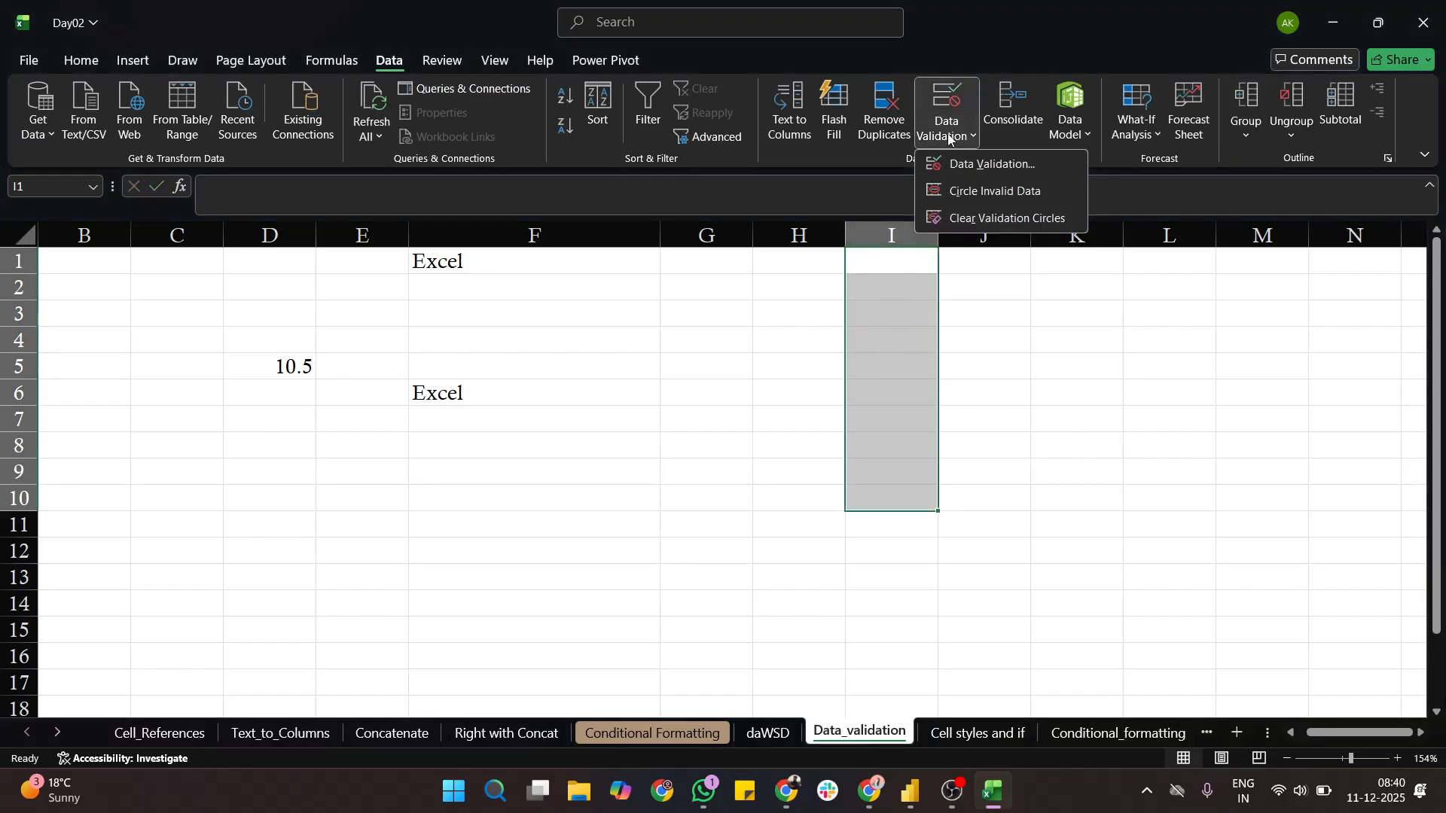
{"action": "left_click", "coordinate": [974, 168]}
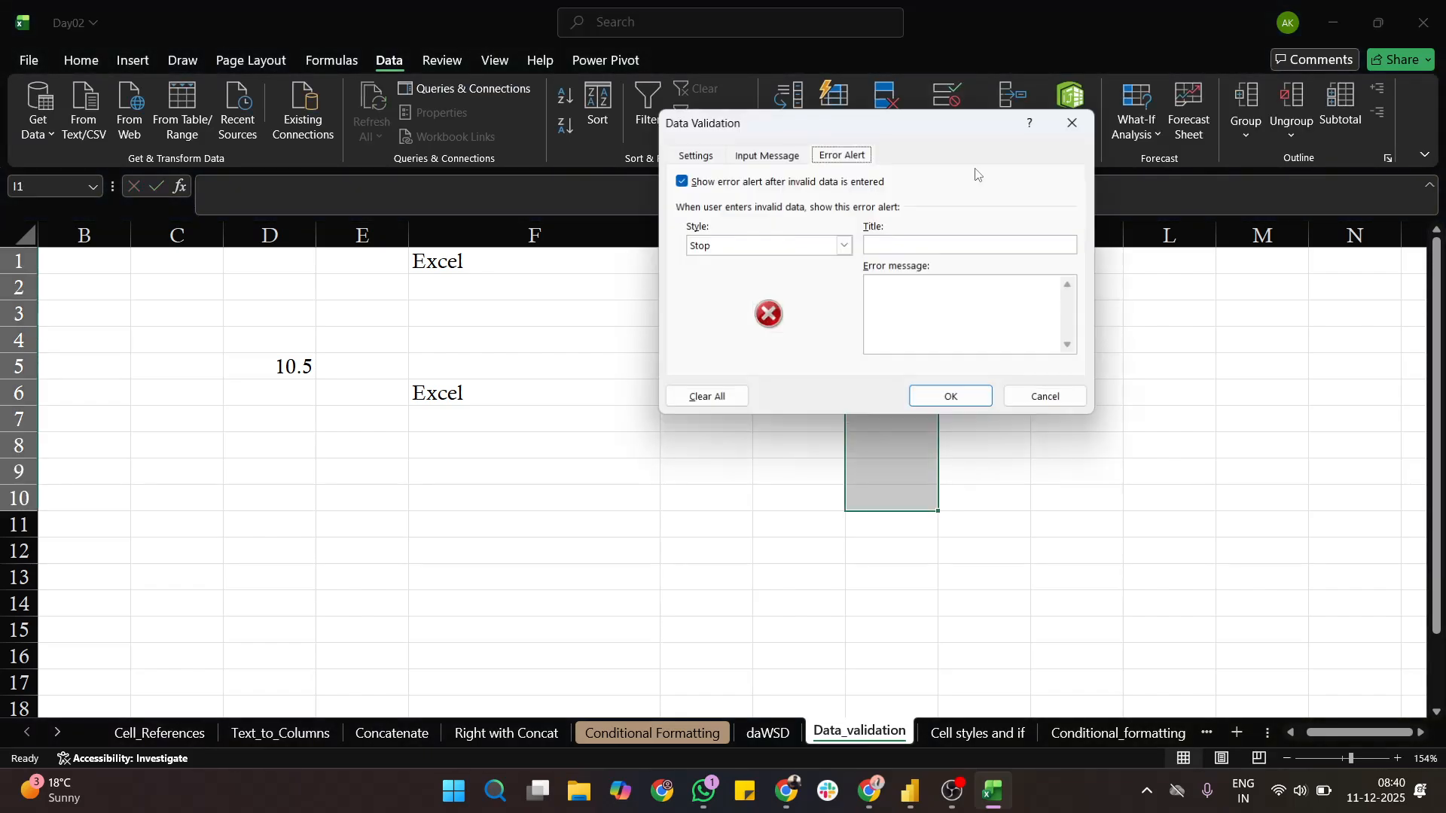
{"action": "left_click", "coordinate": [703, 156]}
{"action": "left_click", "coordinate": [800, 217]}
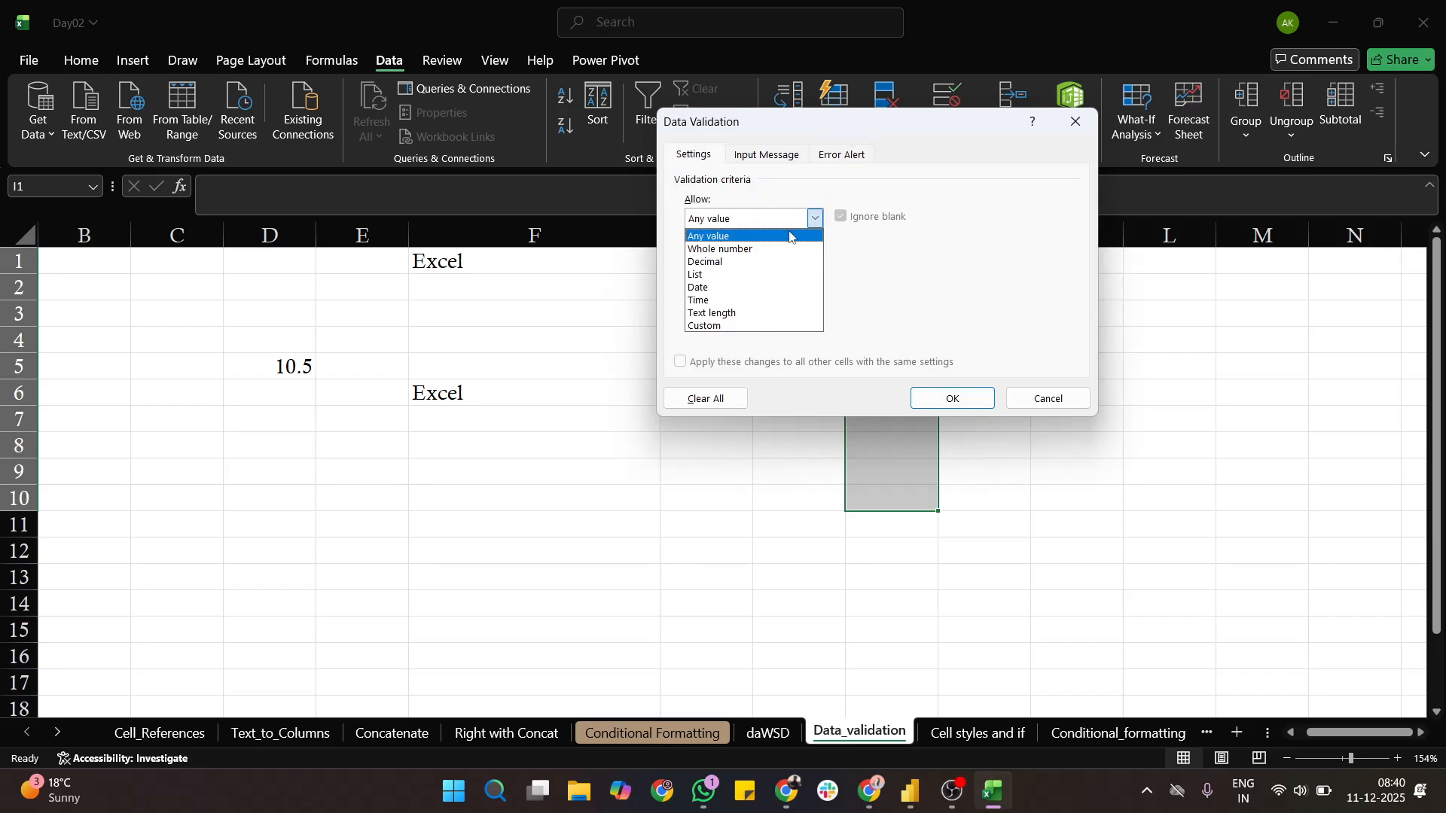
{"action": "left_click", "coordinate": [728, 282]}
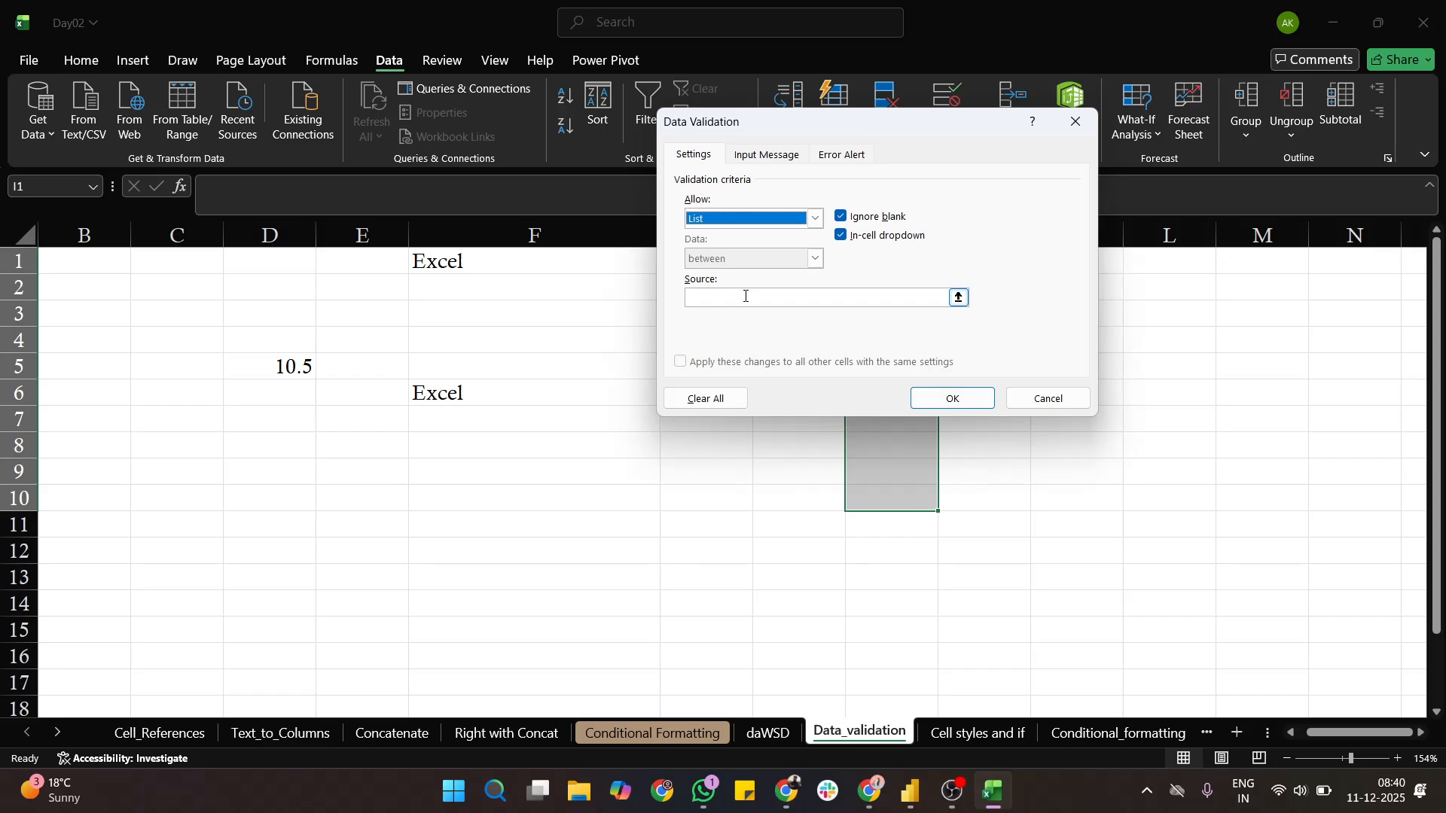
{"action": "left_click", "coordinate": [745, 296]}
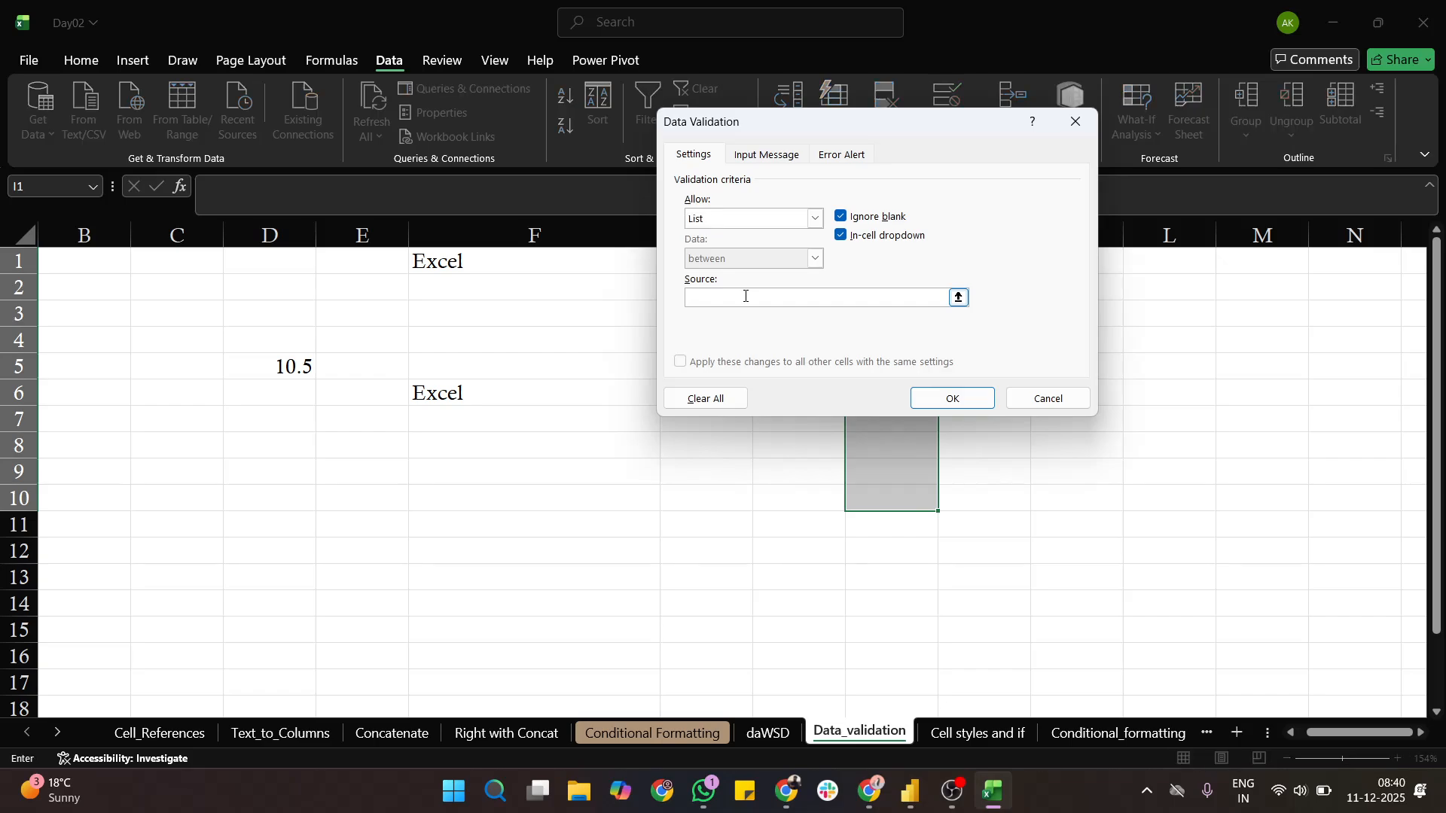
{"action": "type", "text": "Excel,"}
- Set the validation of cells I1 to I10 to Date with the between condition, and clear the start date's leftover text
{"action": "left_click", "coordinate": [812, 220]}
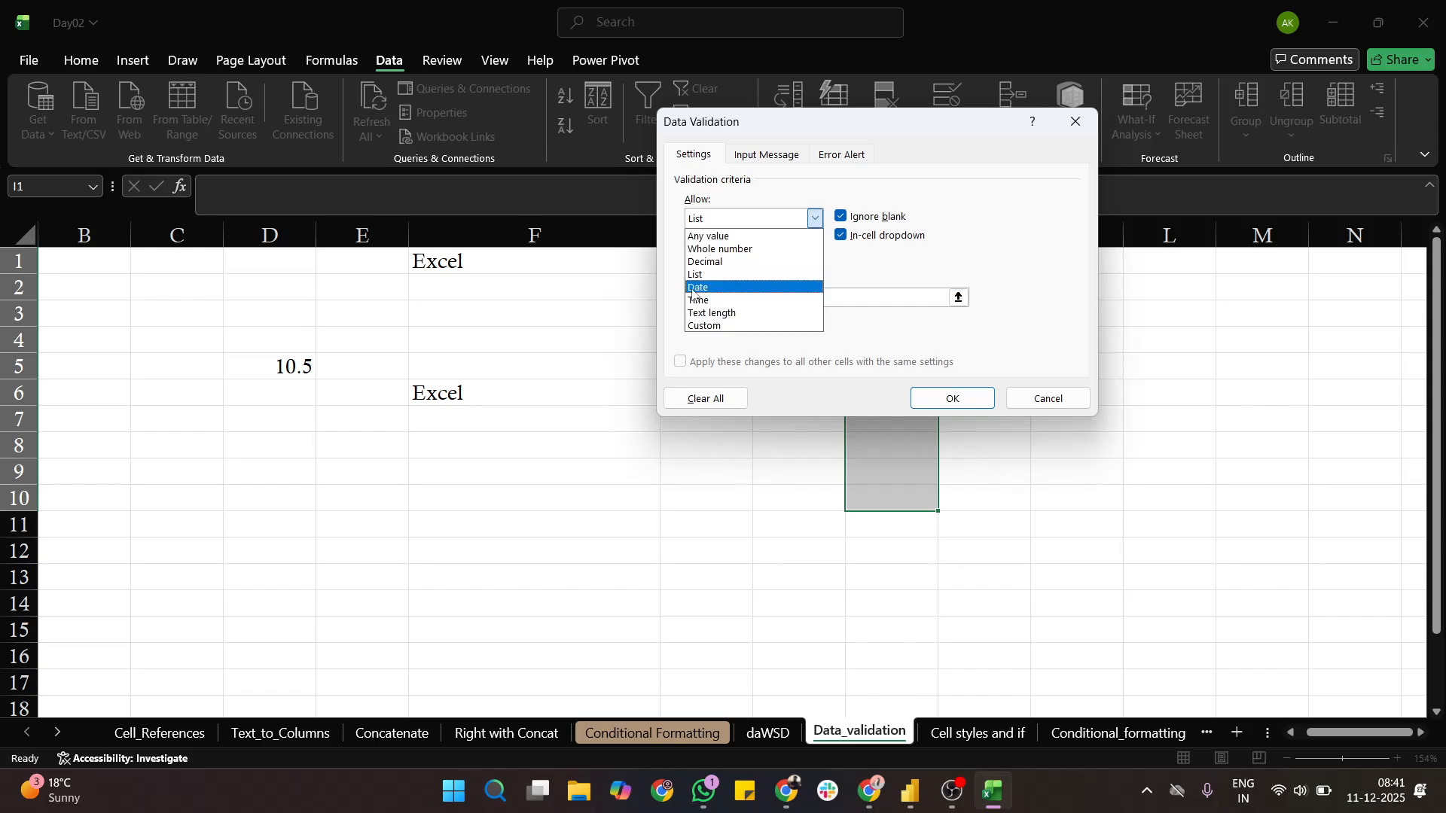
{"action": "left_click", "coordinate": [719, 287]}
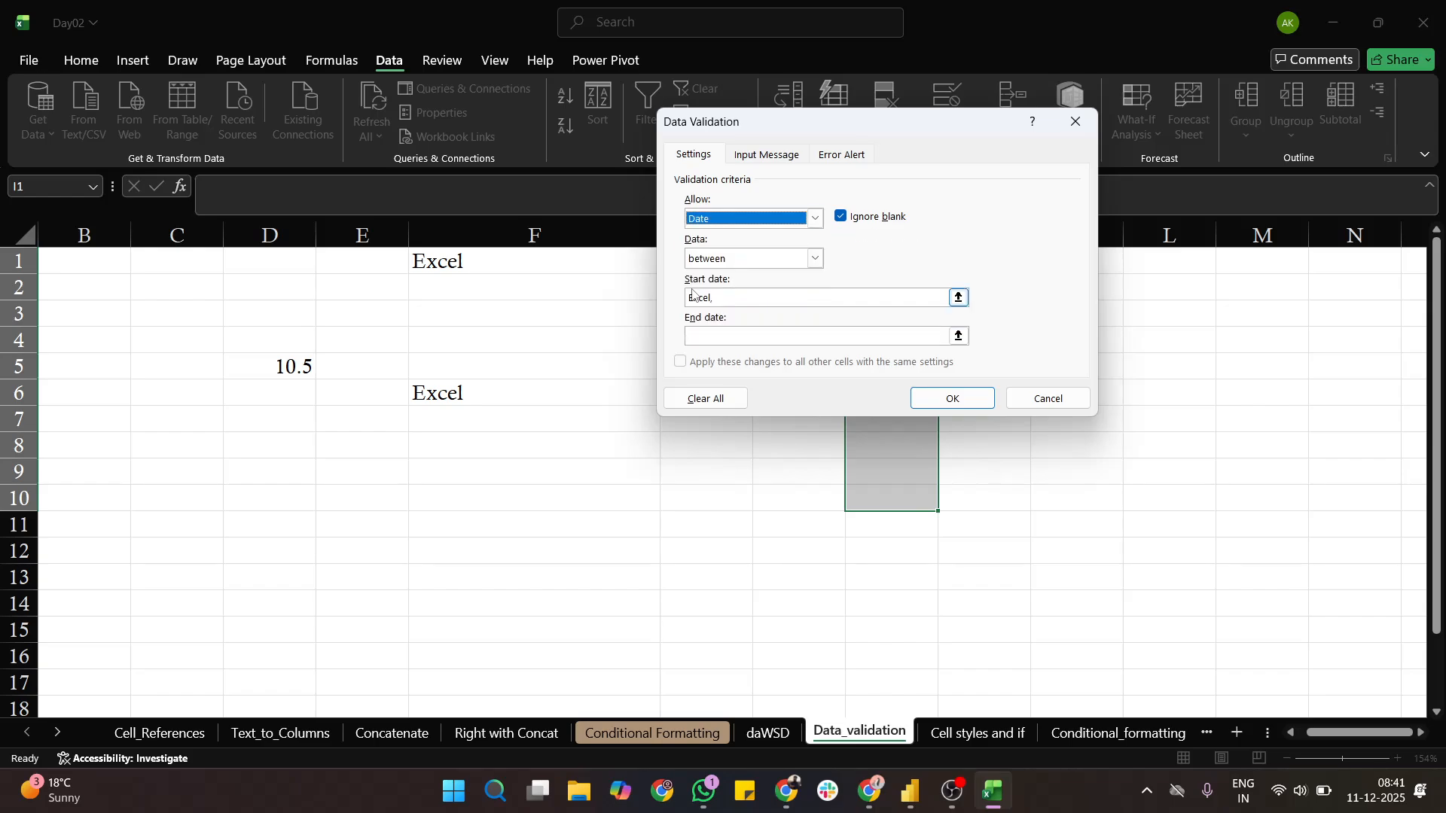
{"action": "left_click", "coordinate": [820, 260]}
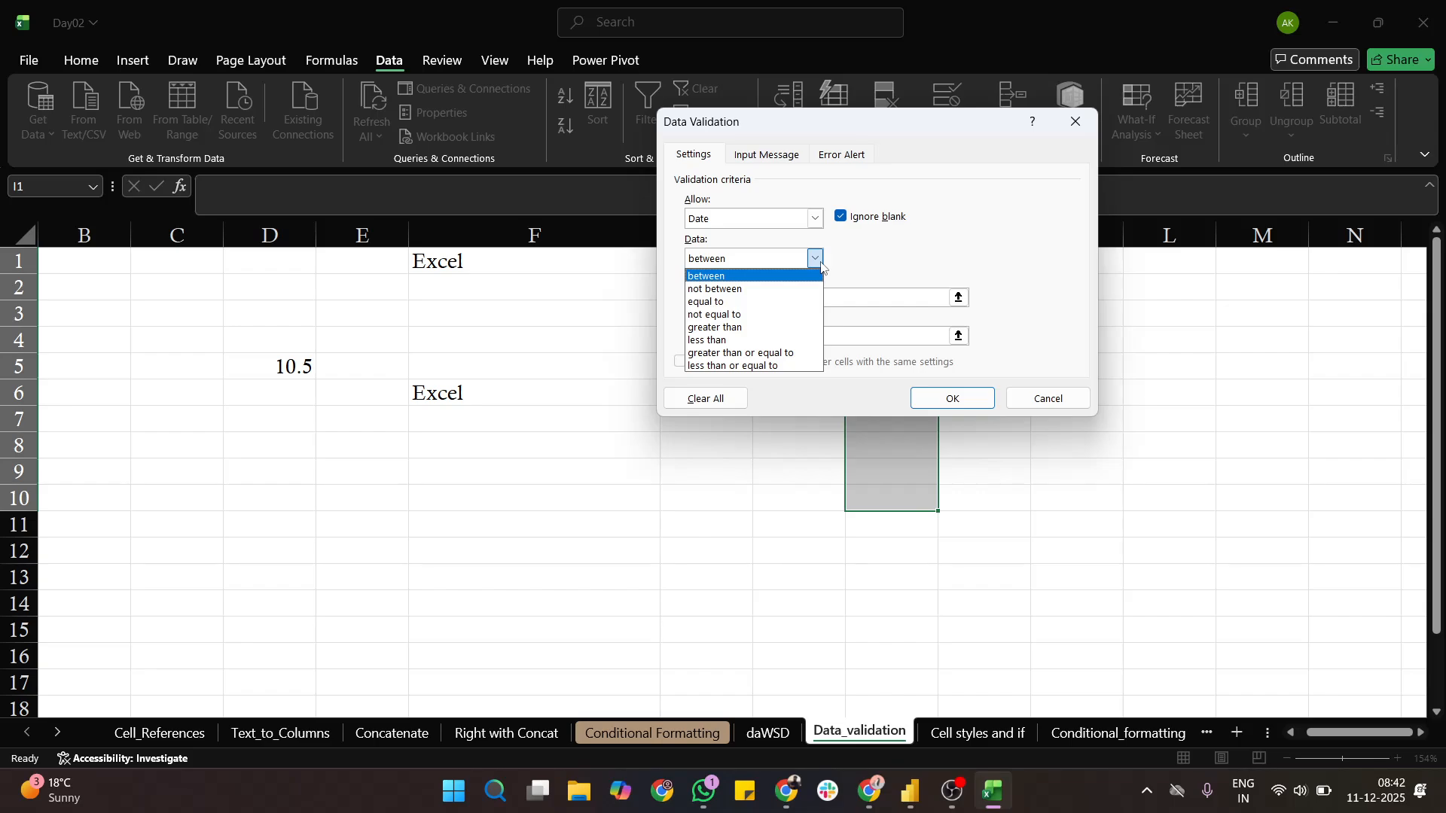
{"action": "left_click", "coordinate": [776, 277]}
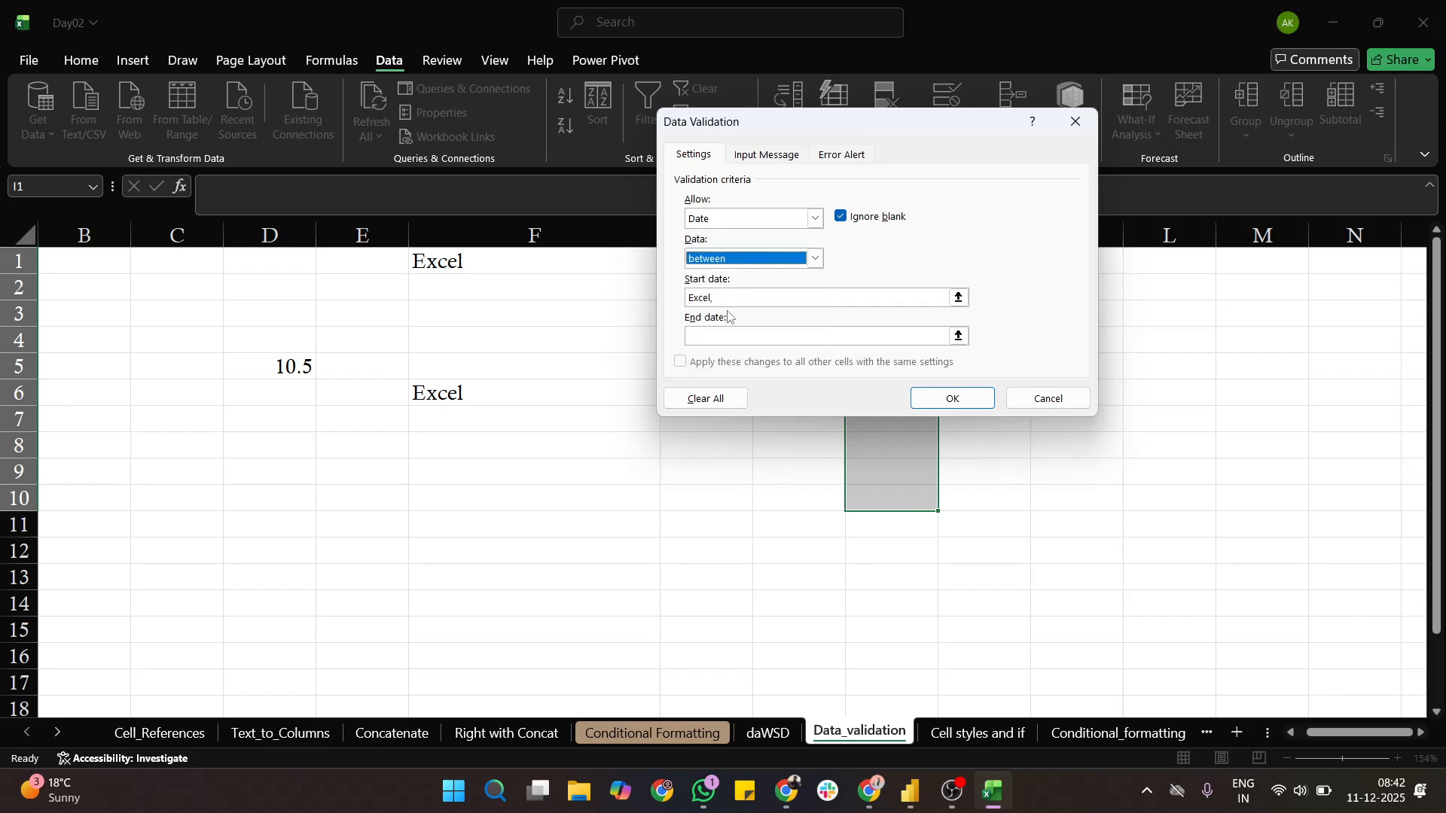
{"action": "left_click_drag", "start_coordinate": [724, 298], "coordinate": [648, 284]}
{"action": "key", "text": "BackSpace"}
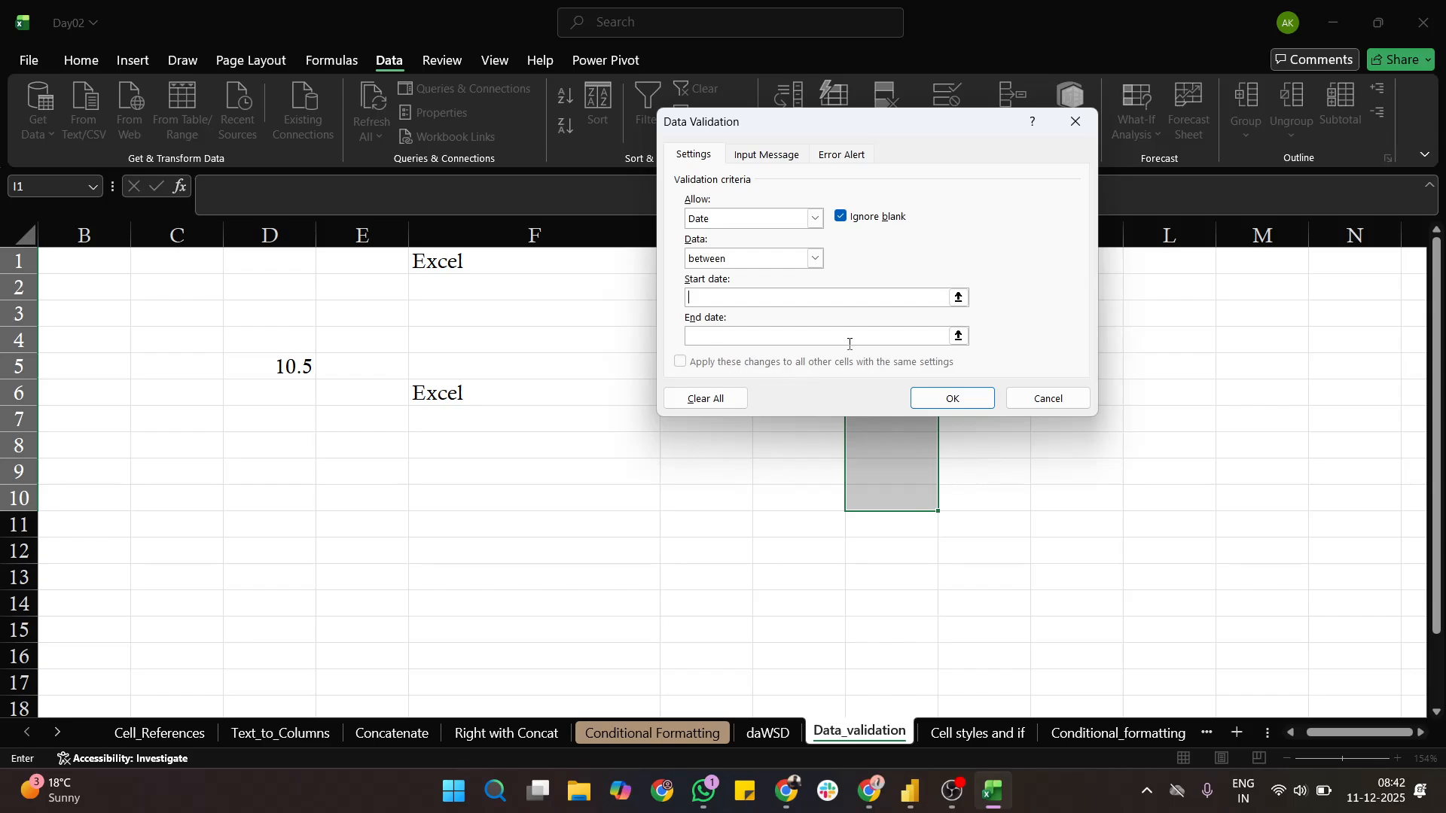
{"action": "left_click", "coordinate": [959, 298]}
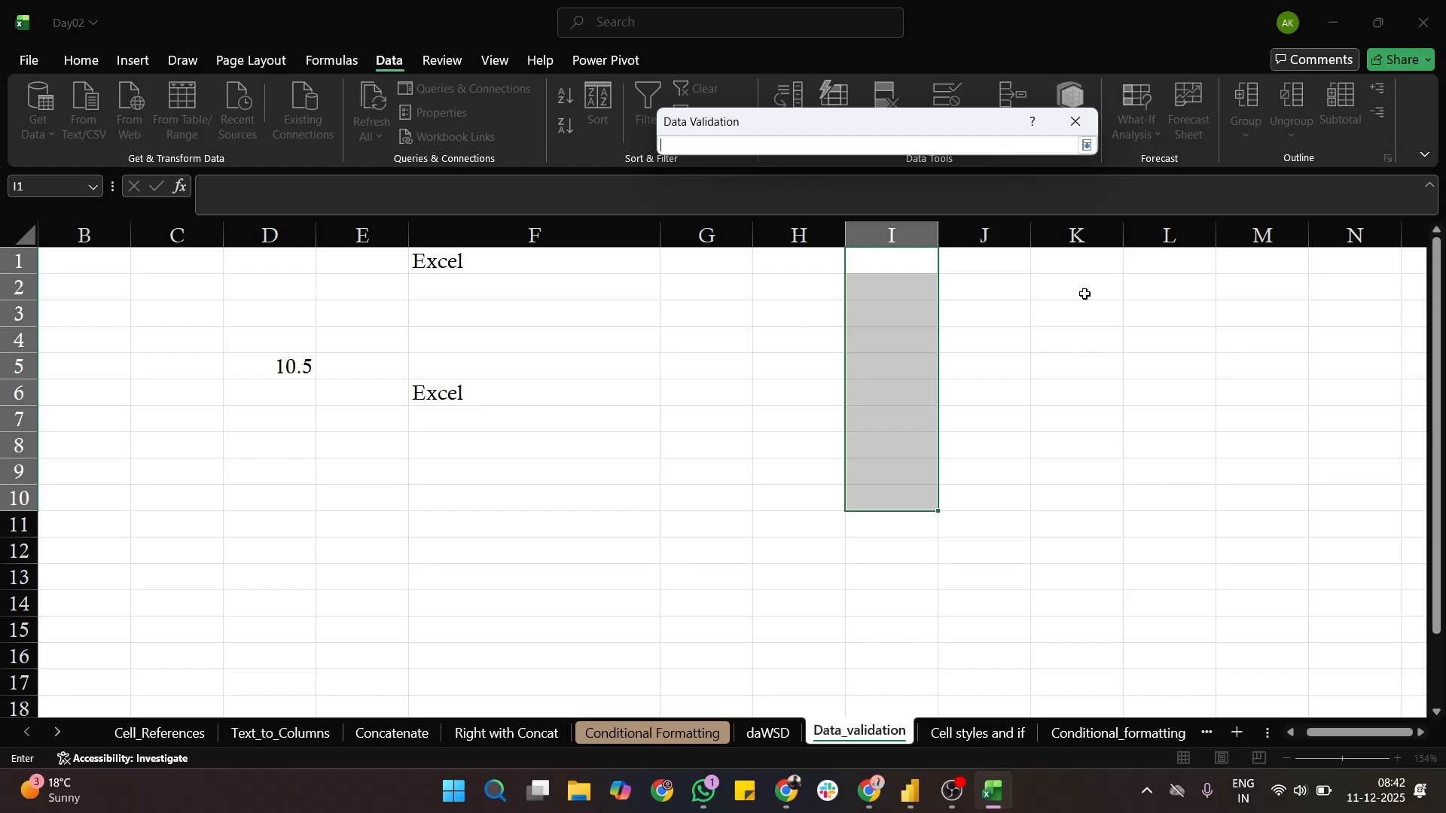
{"action": "left_click", "coordinate": [1075, 121]}
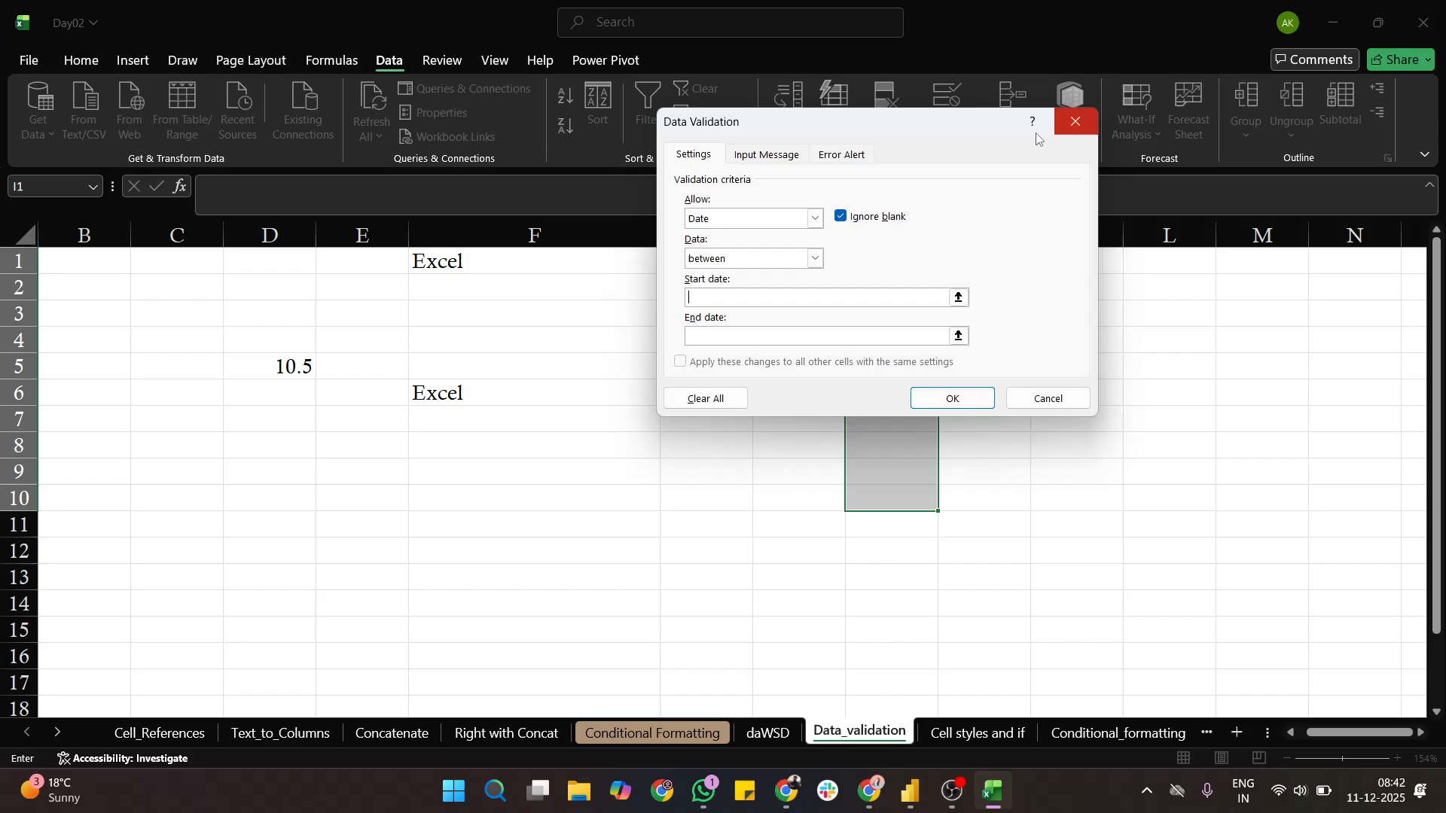
- Discard the open validation settings and enter the date 01-01-2025 in cell G1
{"action": "left_click", "coordinate": [1047, 398]}
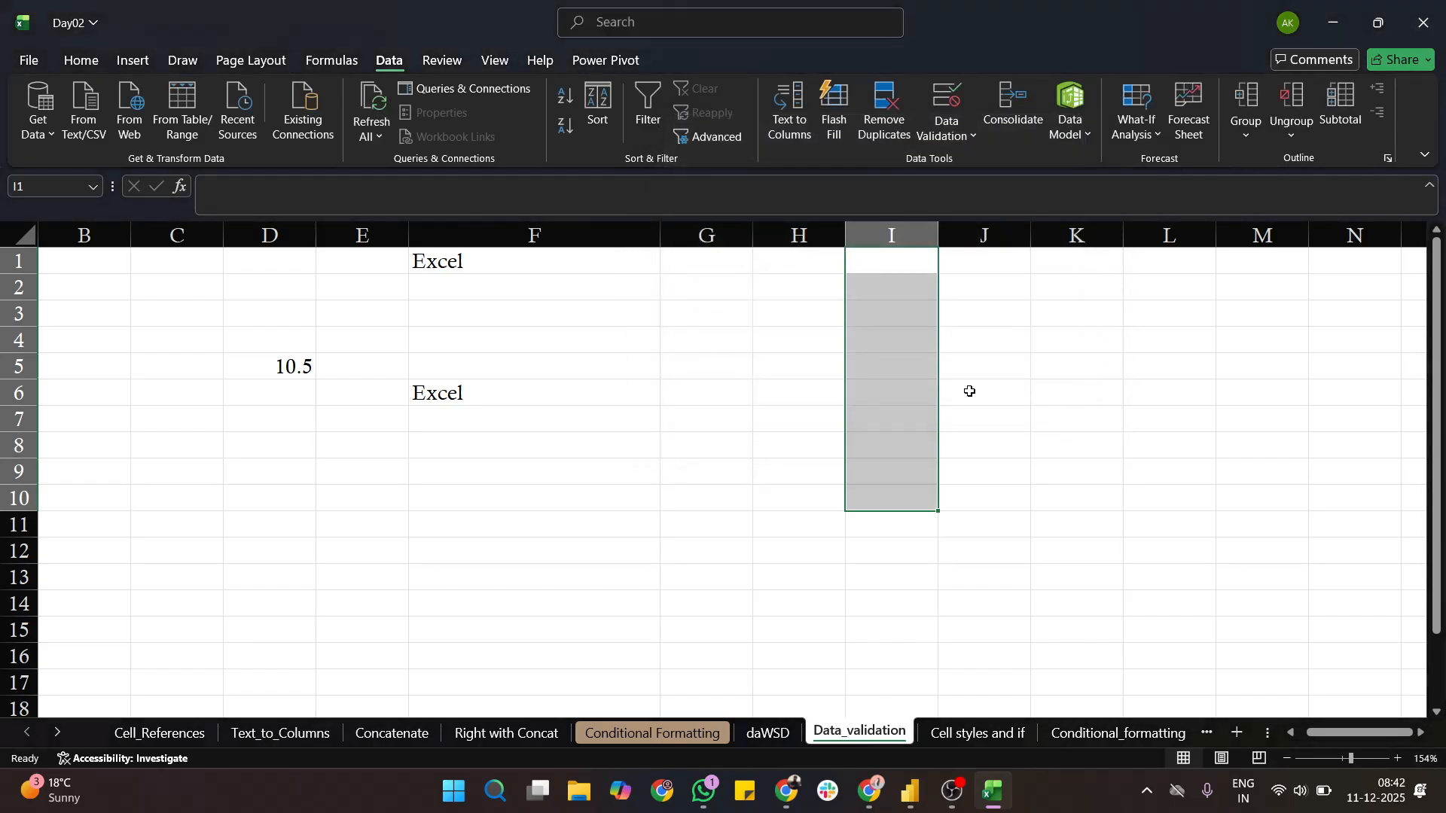
{"action": "left_click", "coordinate": [729, 273]}
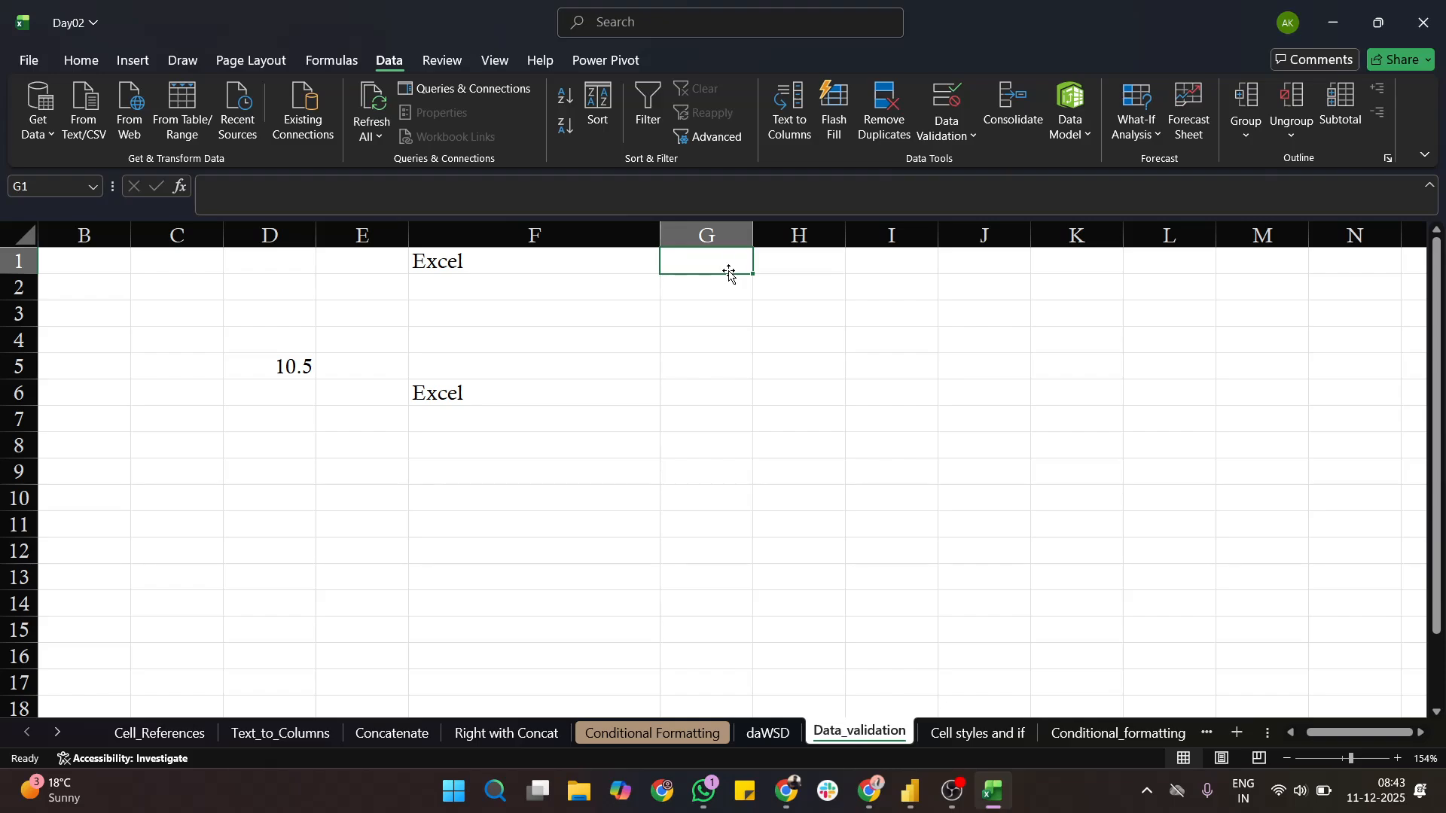
{"action": "key", "text": "ctrl+semicolon"}
{"action": "key", "text": "ctrl+z"}
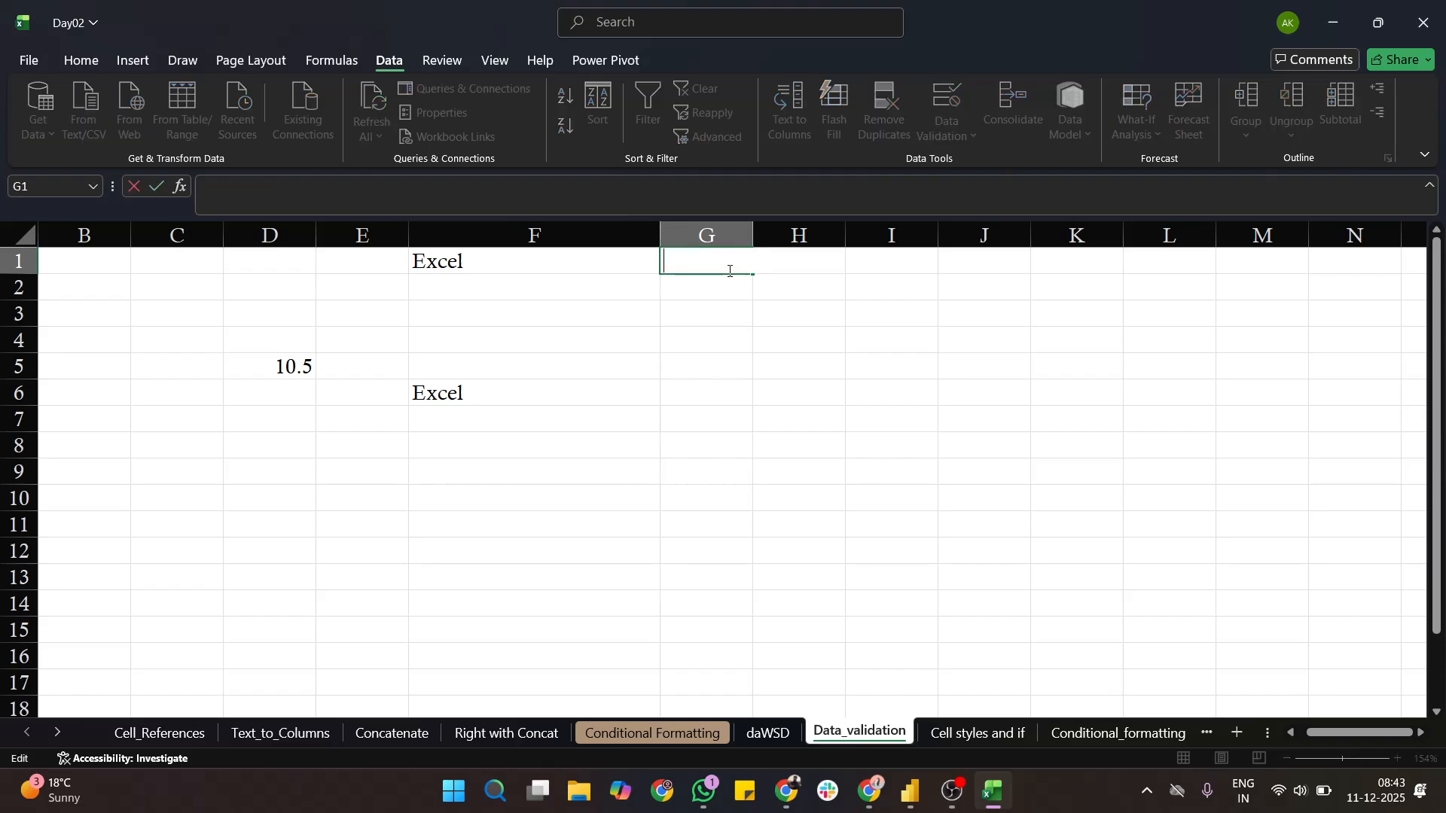
{"action": "type", "text": "01-01-2025"}
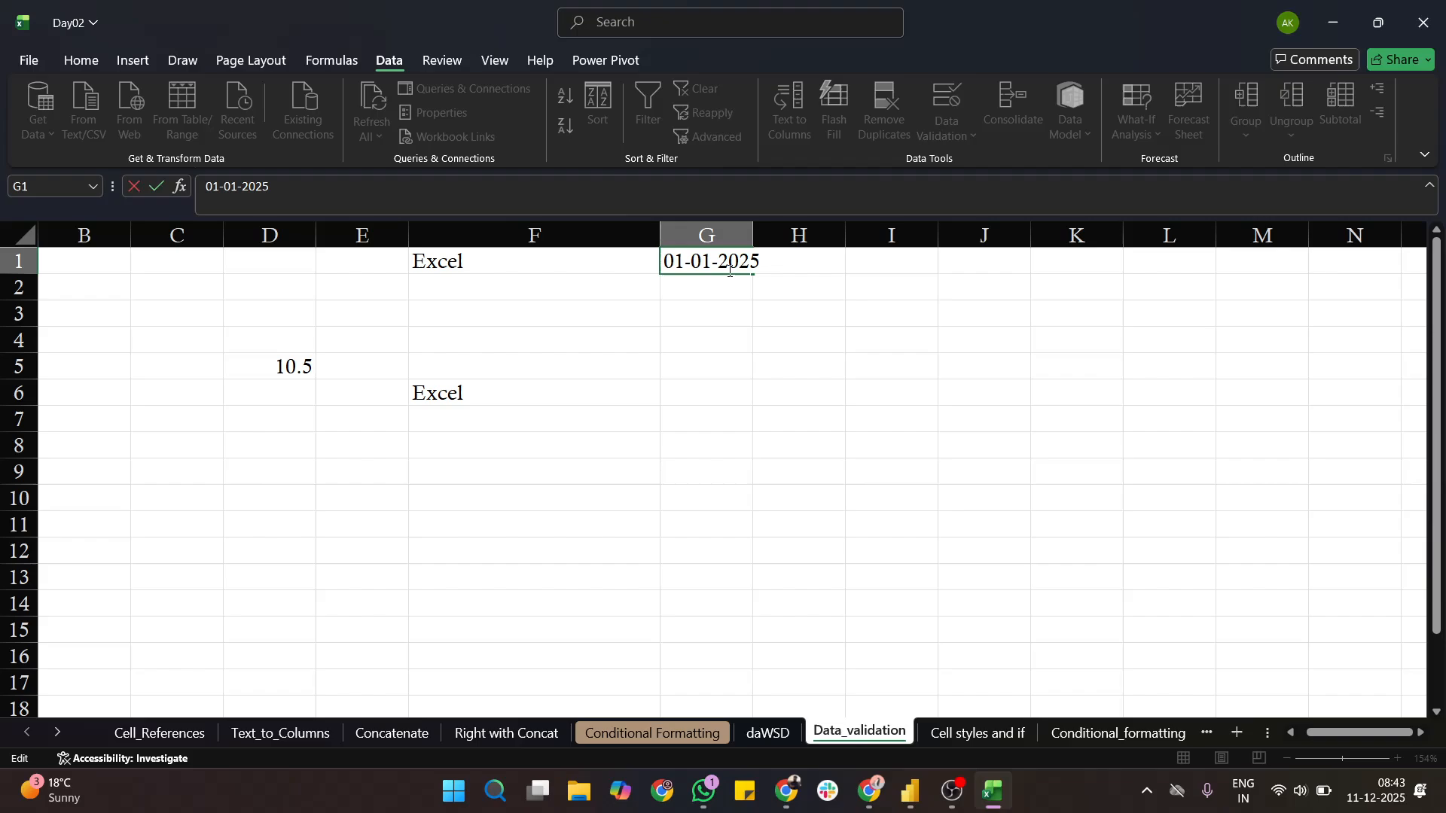
{"action": "key", "text": "Return"}
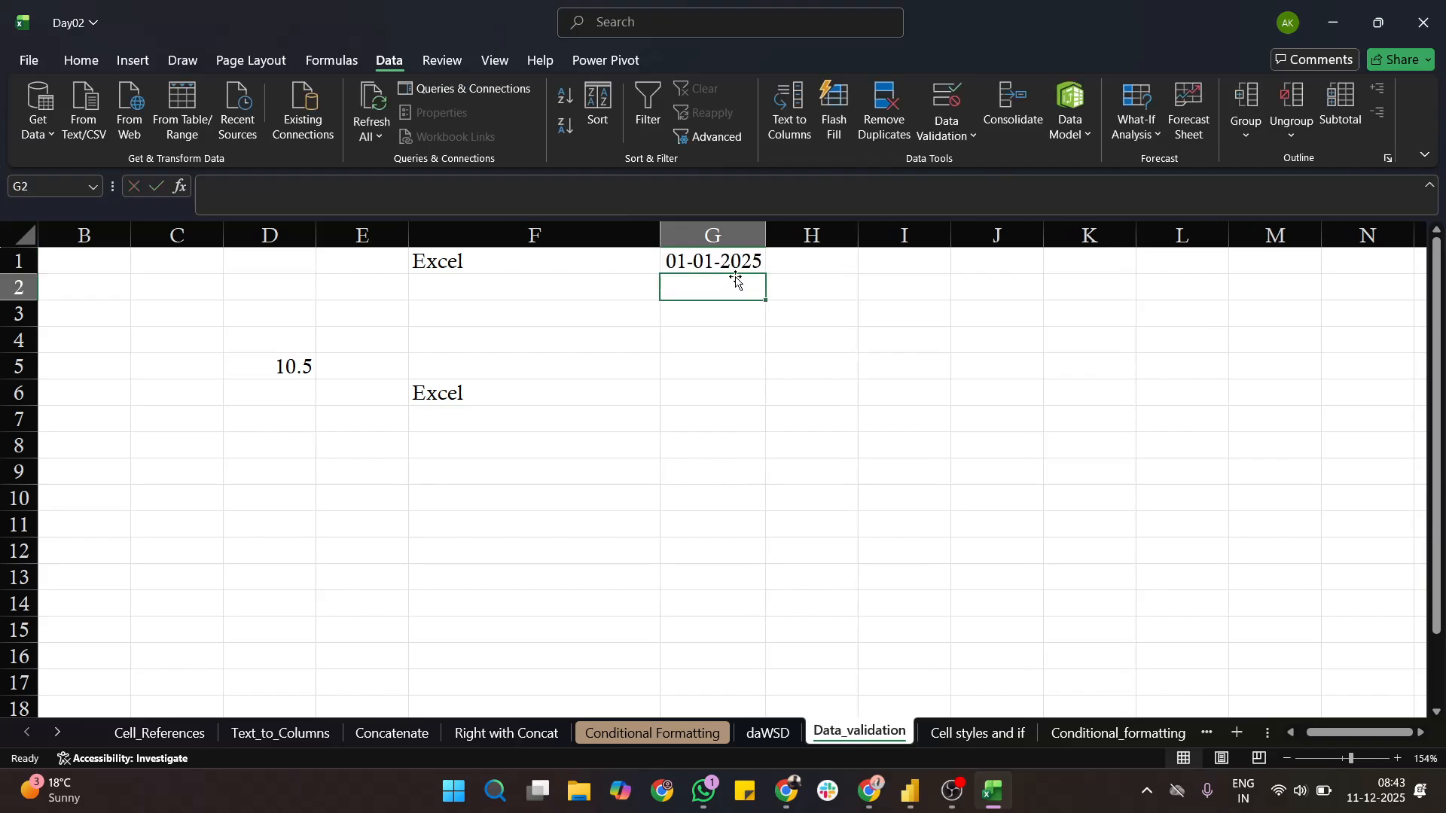
- Enter the date 31-12-2025 in cell G2
{"action": "type", "text": "31-"}
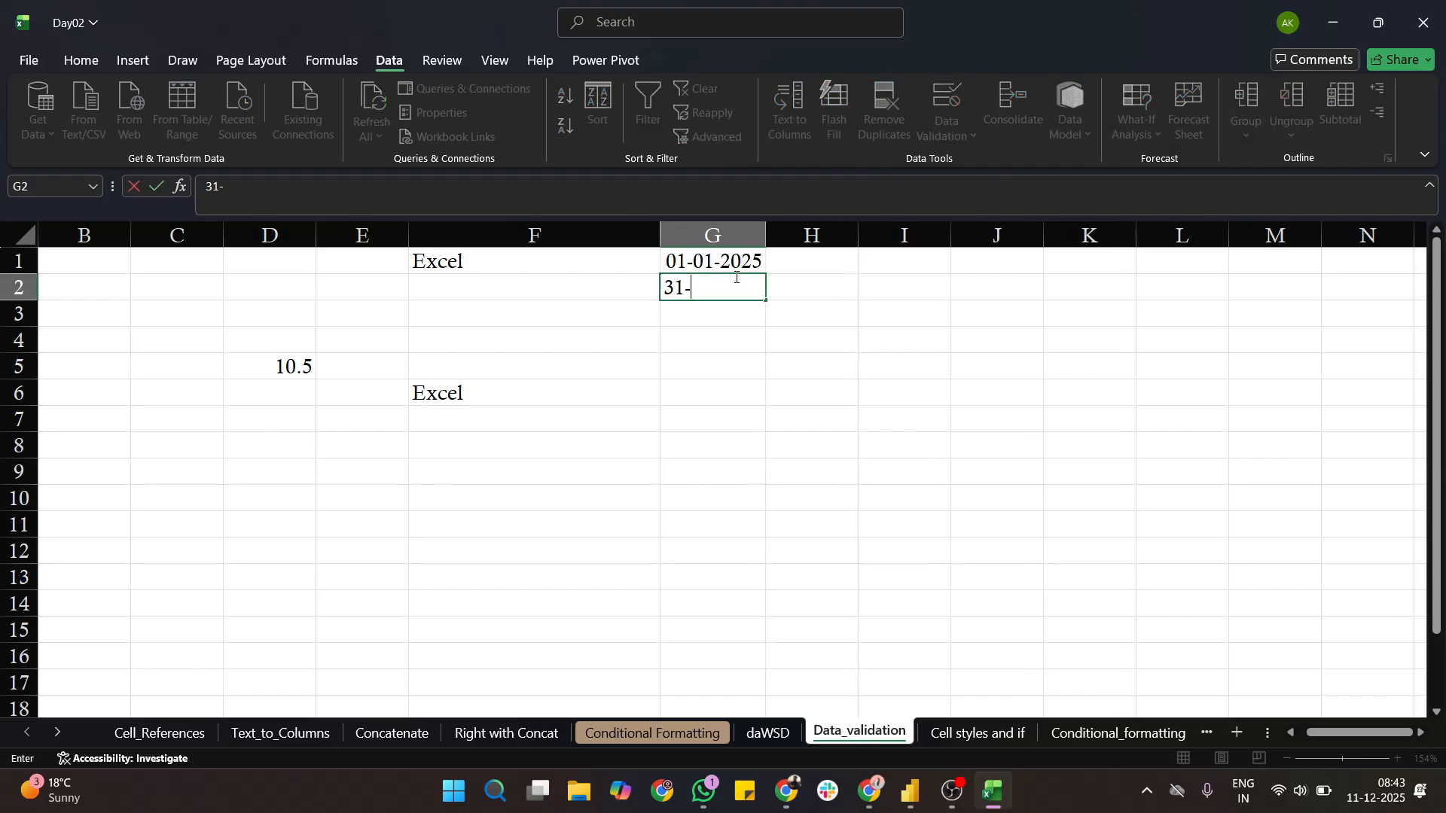
{"action": "type", "text": "12-2025"}
{"action": "key", "text": "Return"}
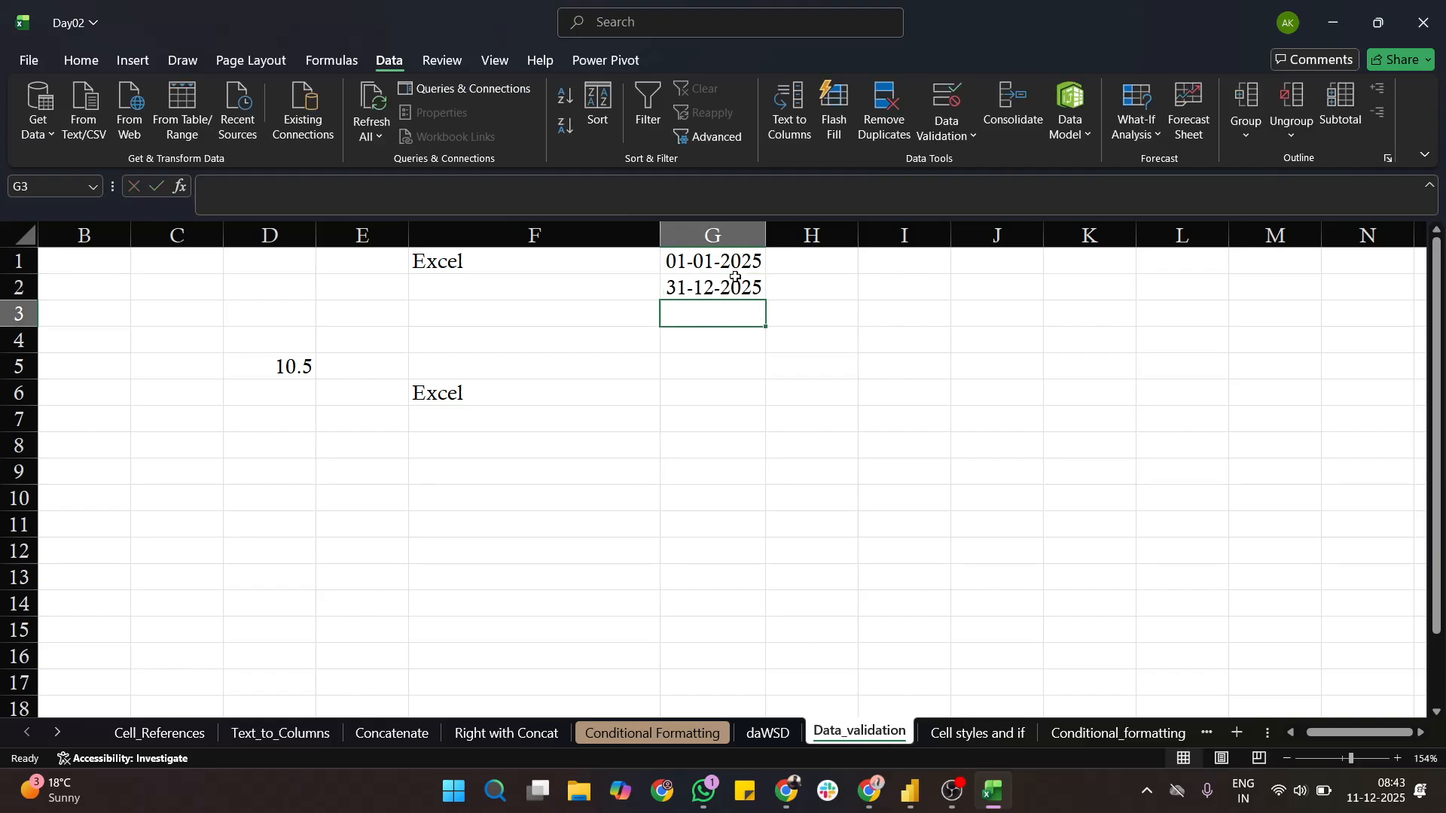
{"action": "left_click", "coordinate": [735, 268]}
{"action": "left_click", "coordinate": [738, 280]}
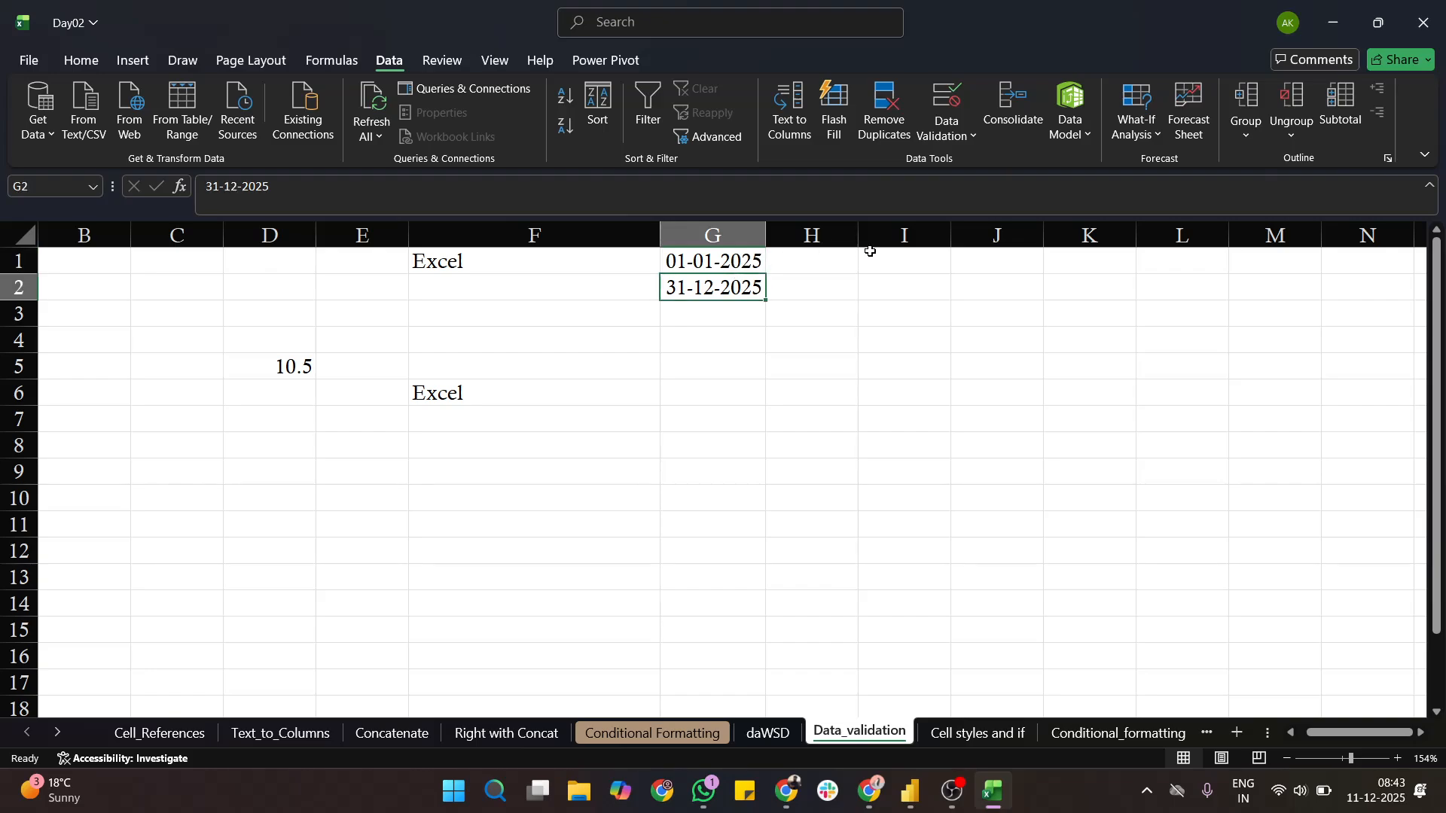
- Open data validation for cells I1 to I11 and allow only Date values, keeping the dates in column G uncovered
{"action": "left_click_drag", "start_coordinate": [925, 263], "coordinate": [939, 515]}
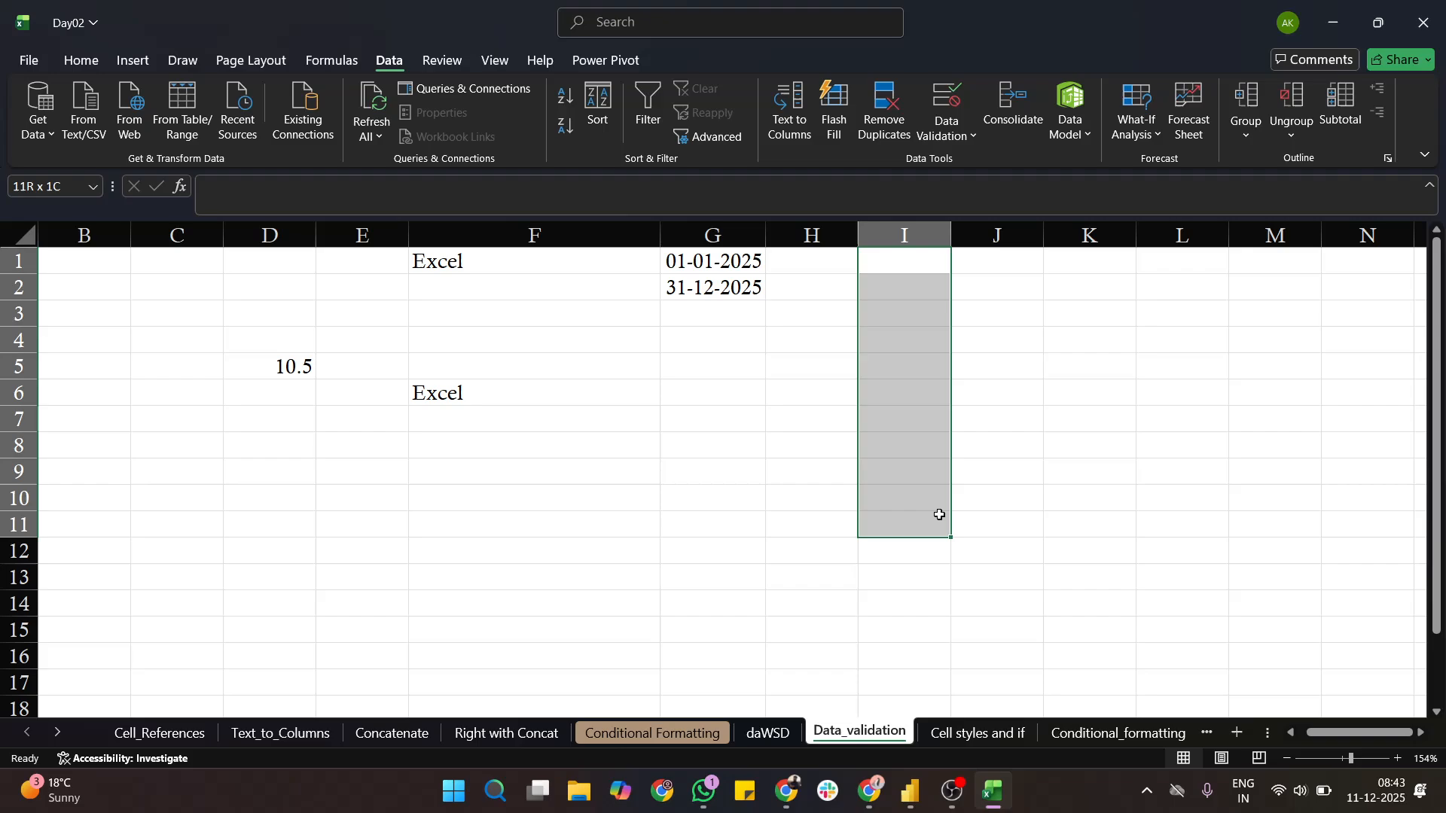
{"action": "left_click", "coordinate": [947, 129]}
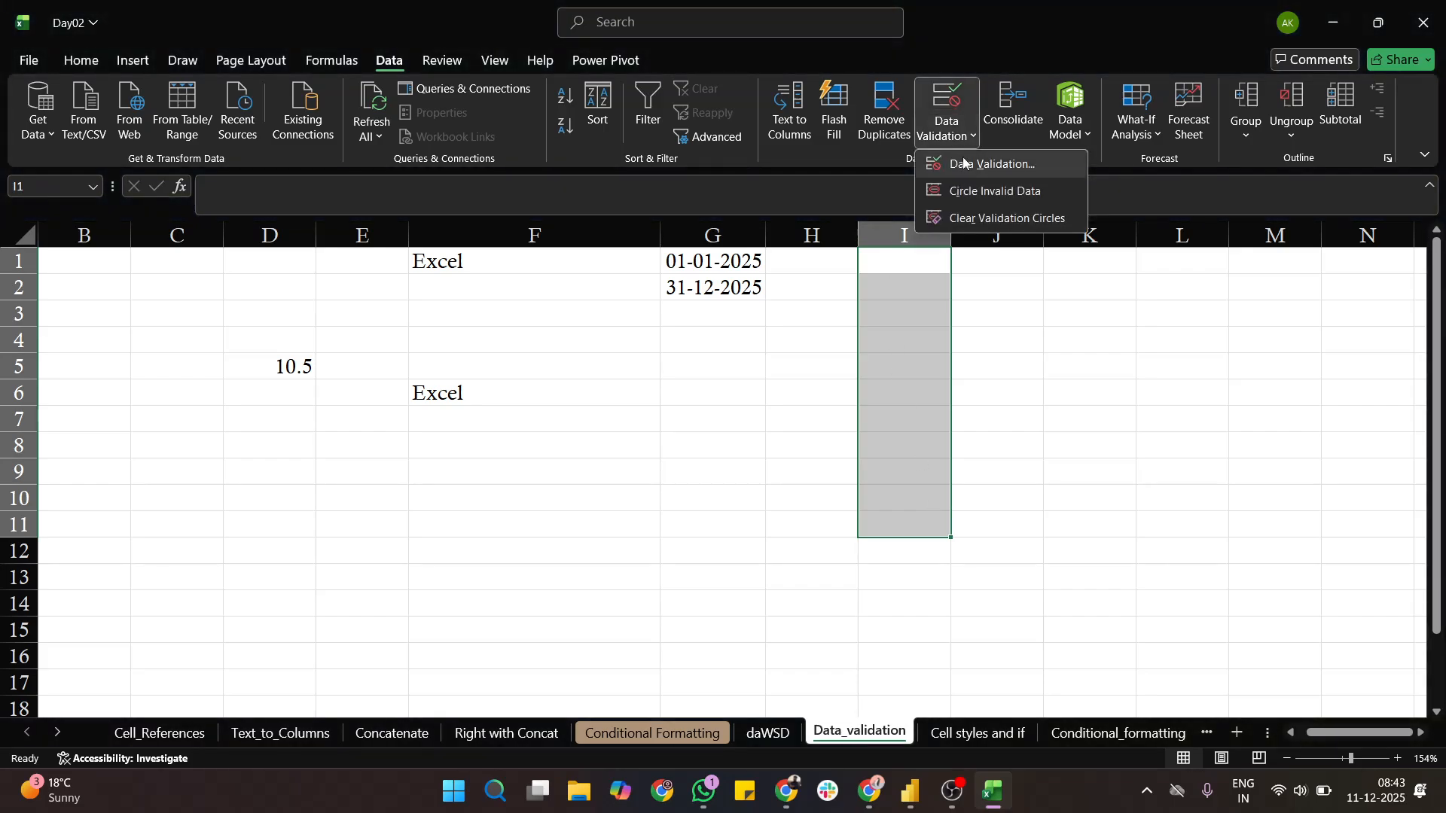
{"action": "left_click", "coordinate": [964, 163]}
{"action": "left_click", "coordinate": [814, 223]}
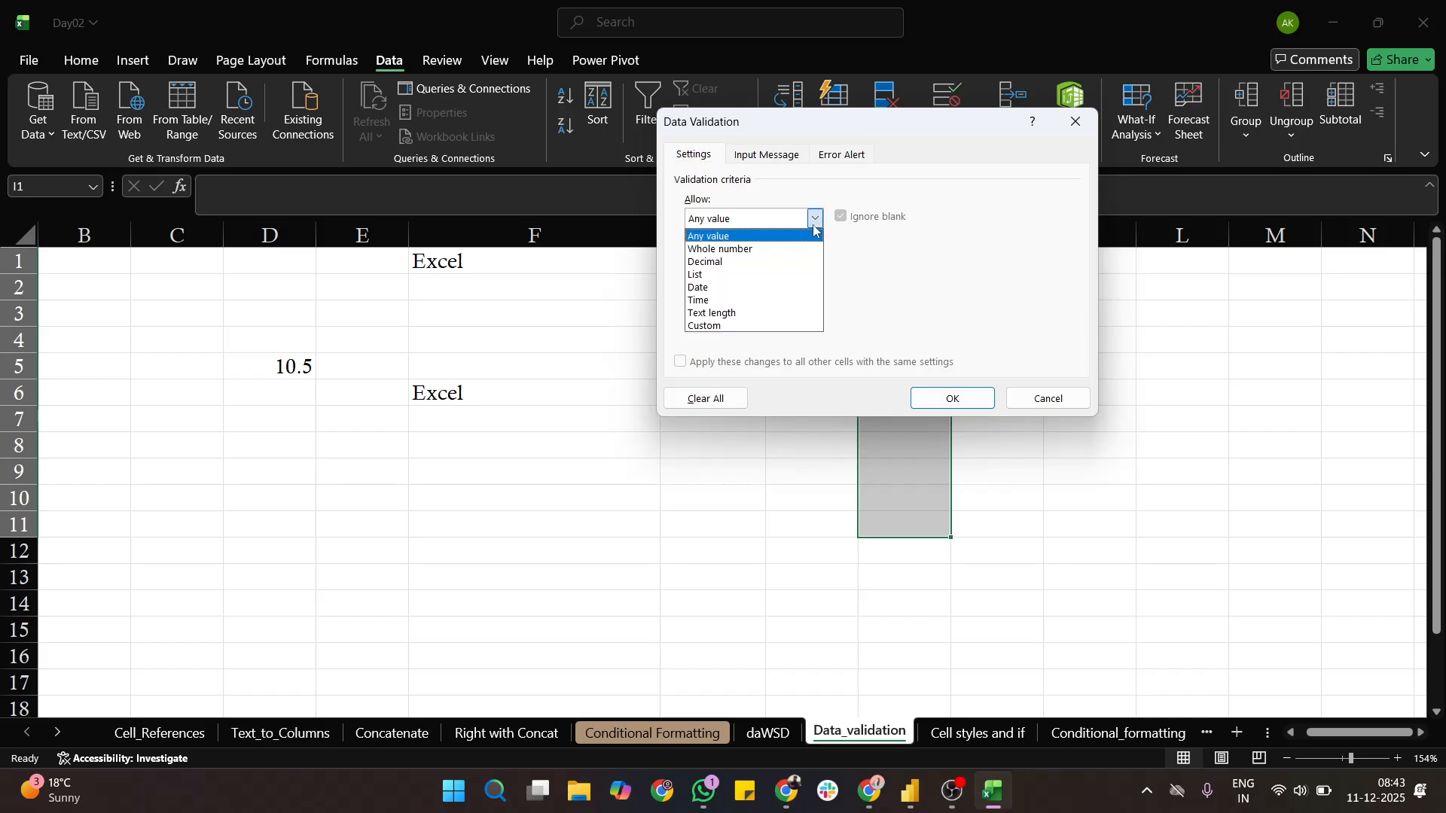
{"action": "left_click", "coordinate": [761, 287]}
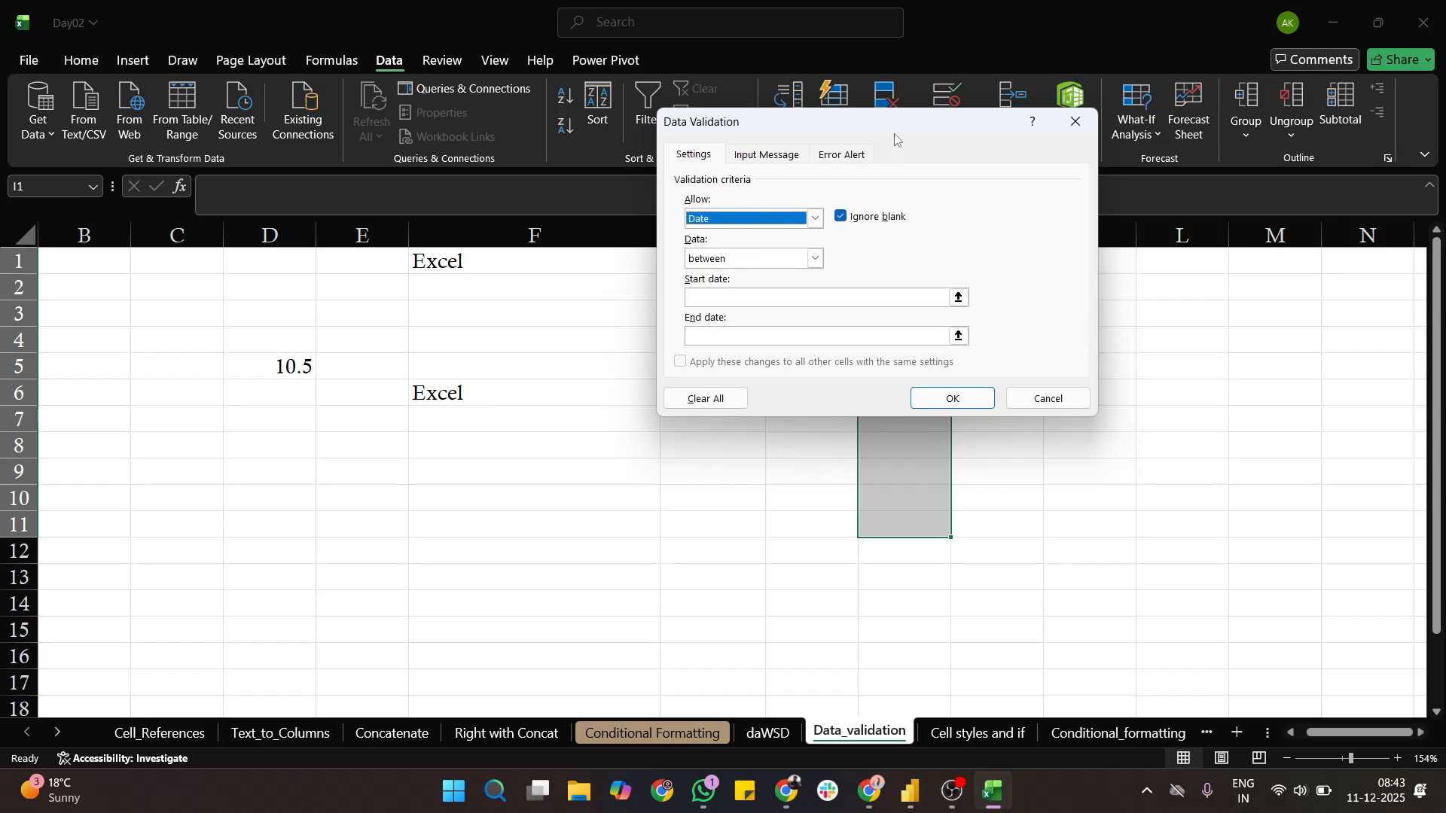
{"action": "left_click_drag", "start_coordinate": [896, 137], "coordinate": [1163, 150]}
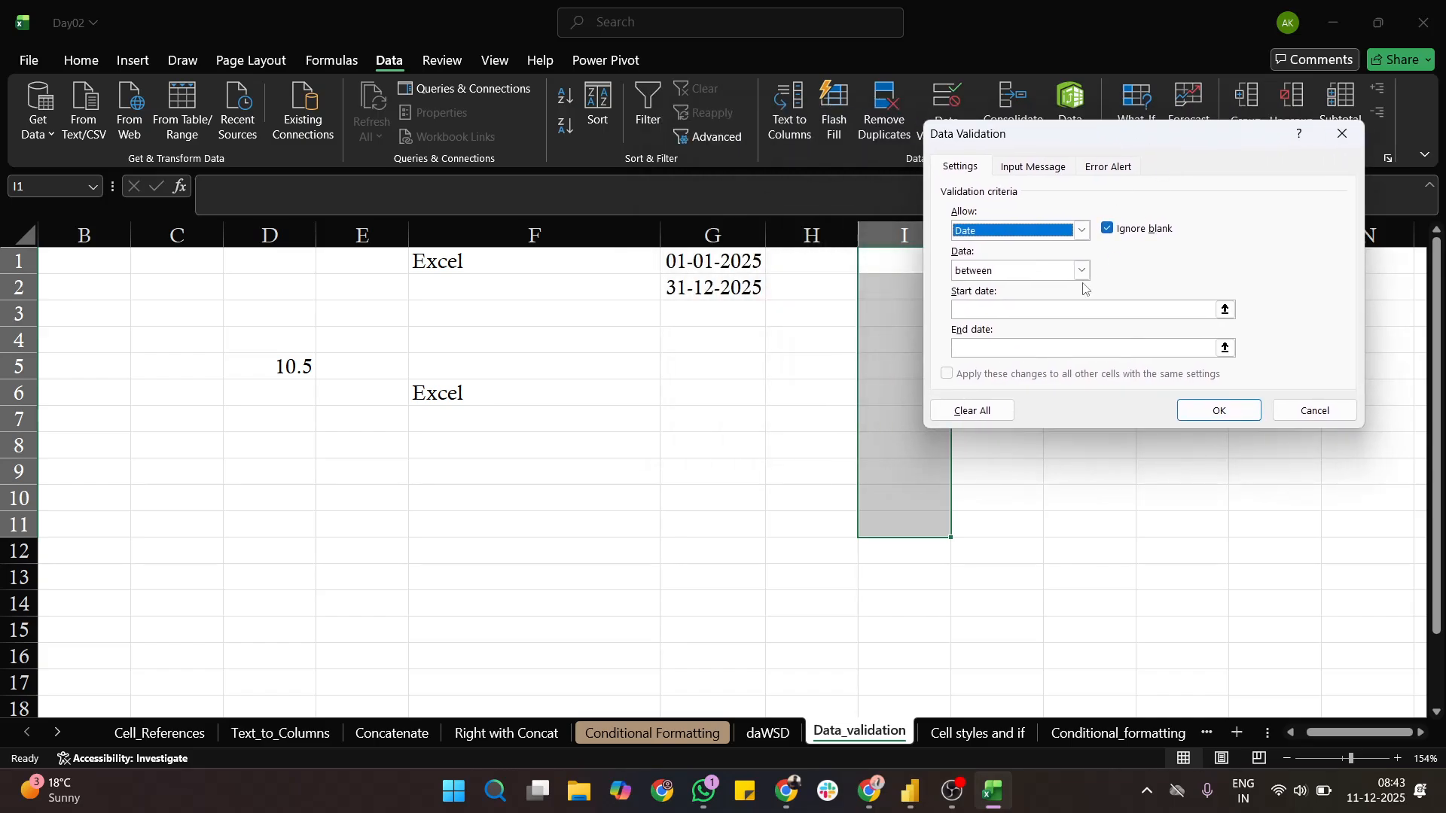
- Reference cell G1 as the start date and G2 as the end date, and apply the rule without custom messages
{"action": "left_click", "coordinate": [1225, 308]}
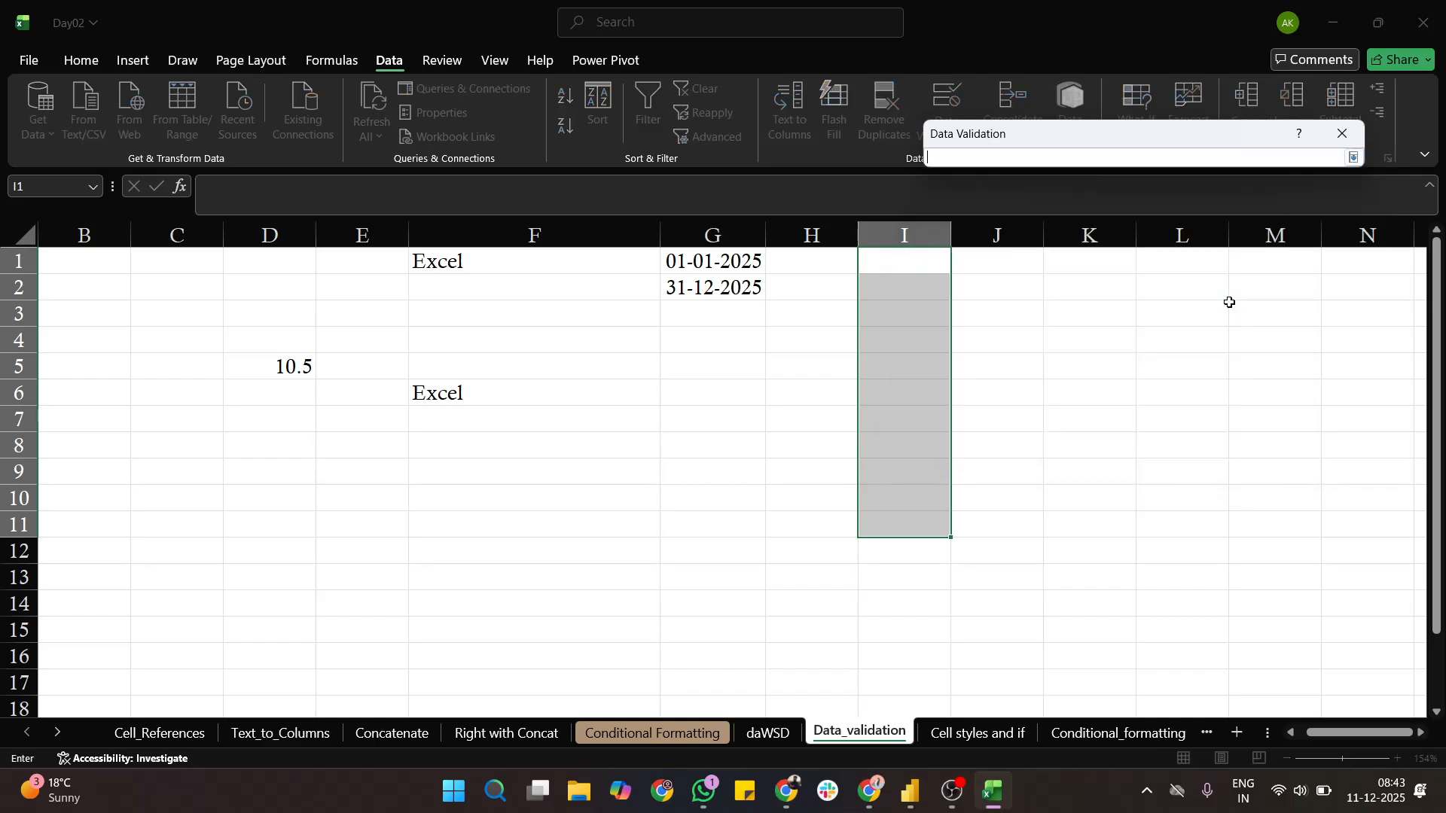
{"action": "left_click", "coordinate": [749, 261]}
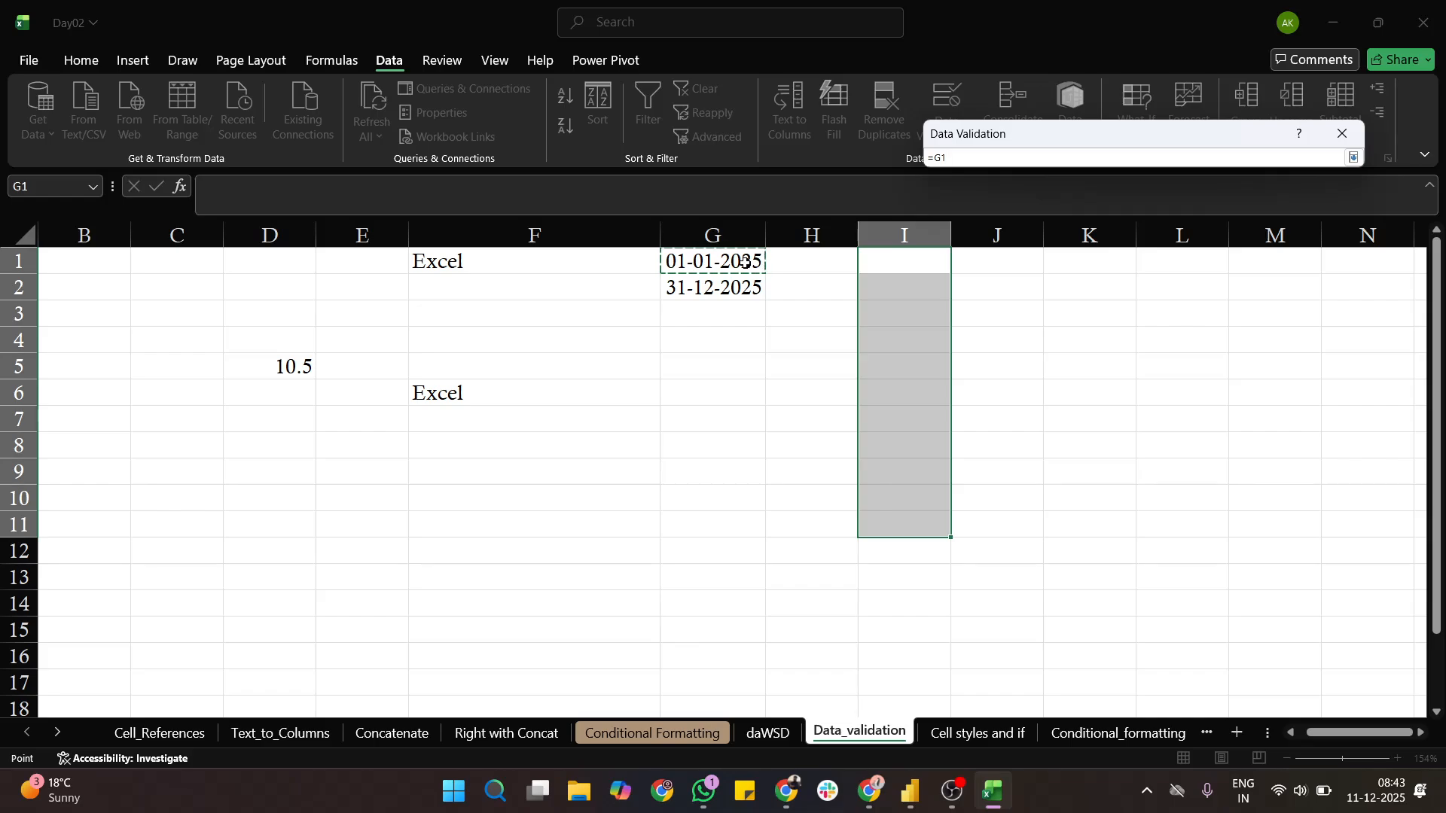
{"action": "key", "text": "Return"}
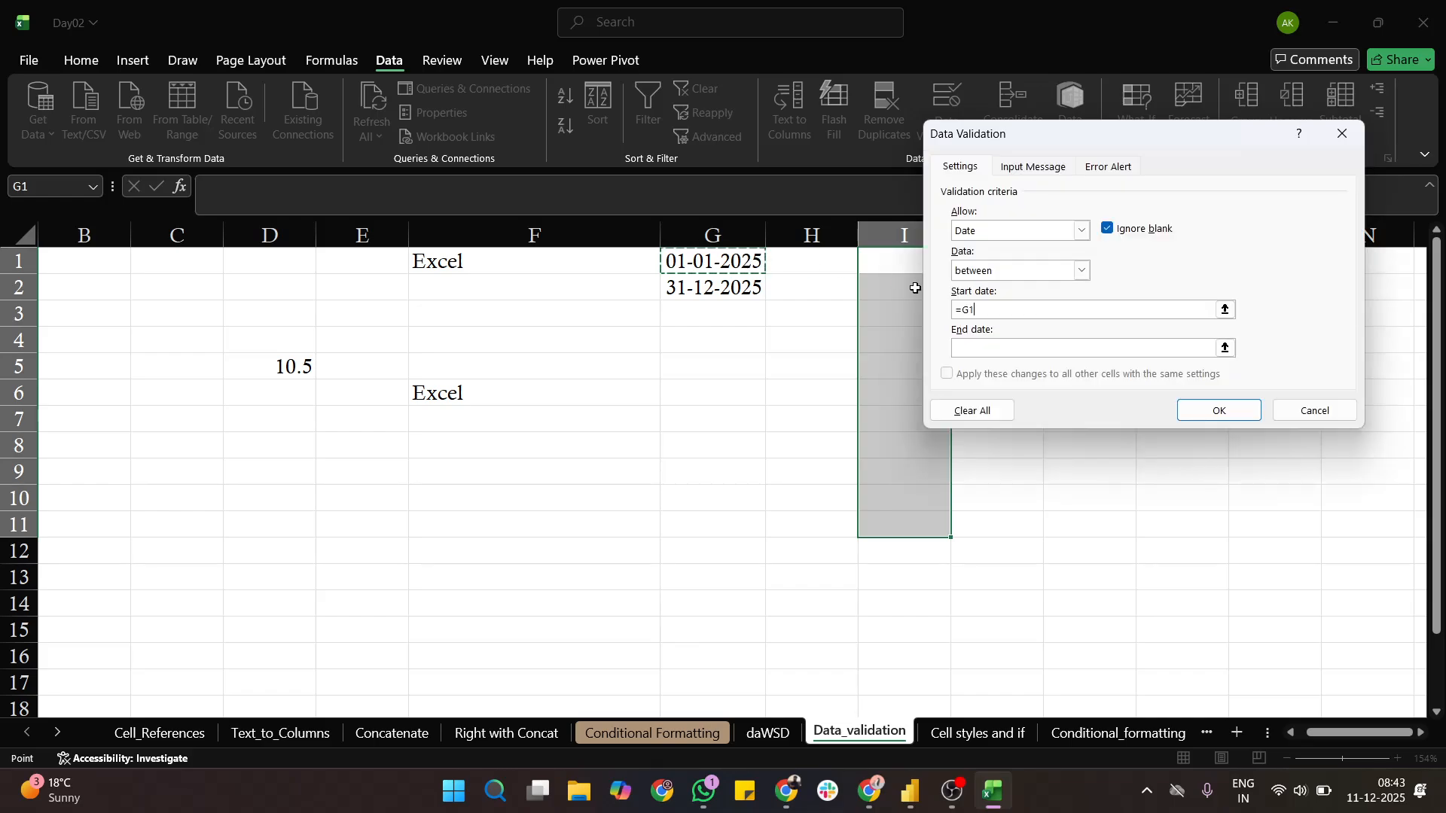
{"action": "left_click", "coordinate": [1227, 347]}
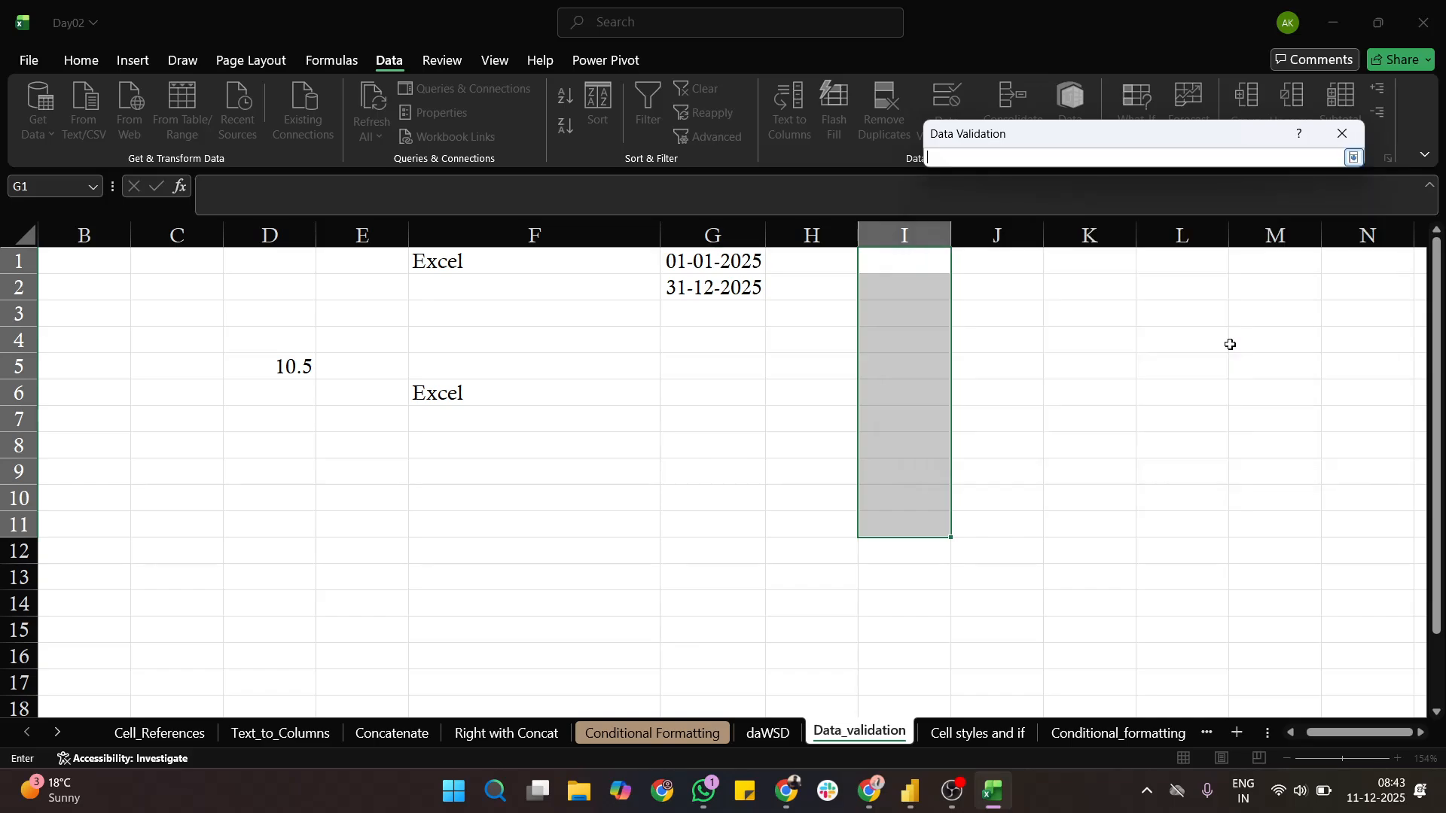
{"action": "left_click", "coordinate": [696, 288]}
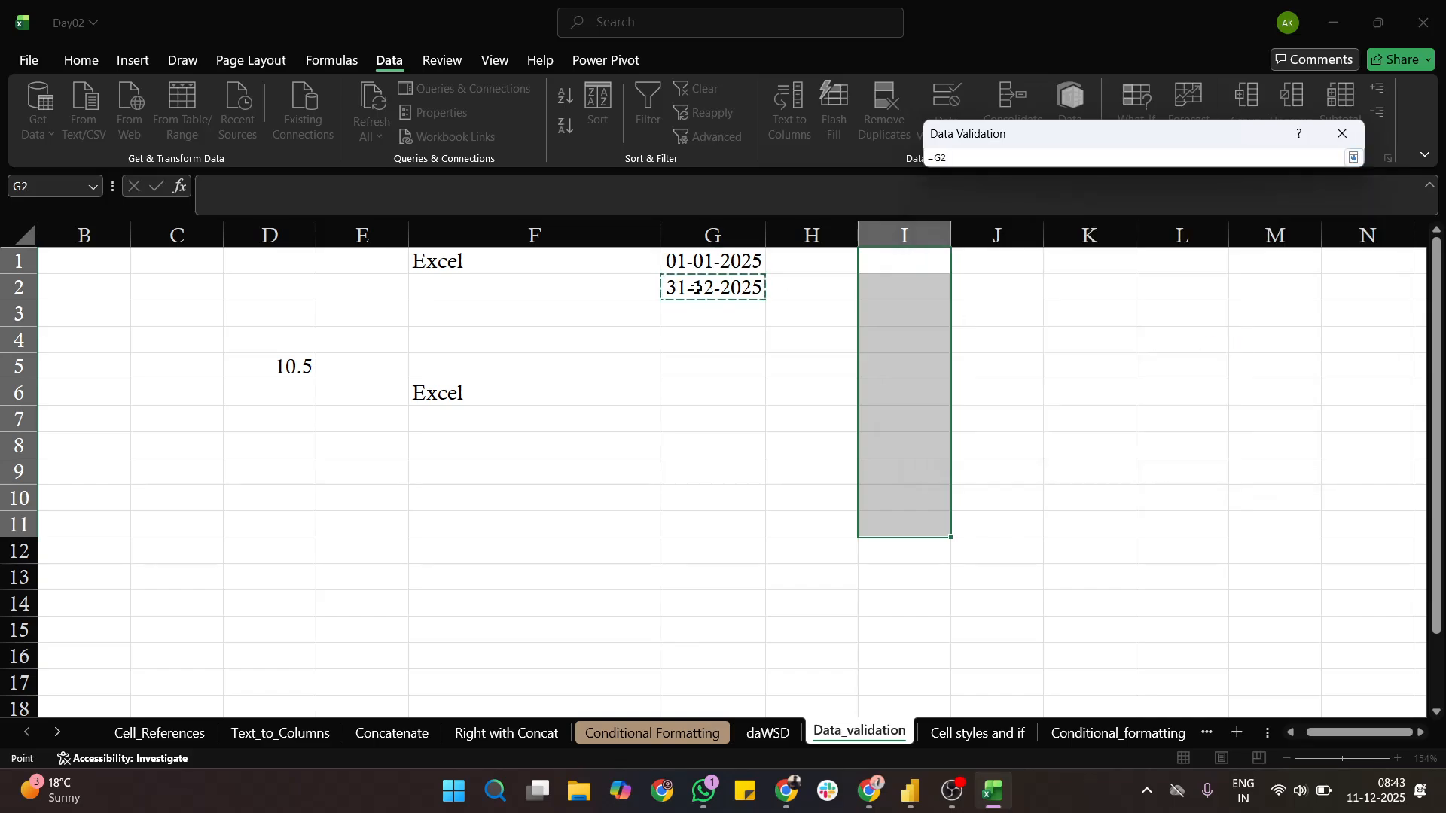
{"action": "key", "text": "Return"}
{"action": "left_click", "coordinate": [1033, 167]}
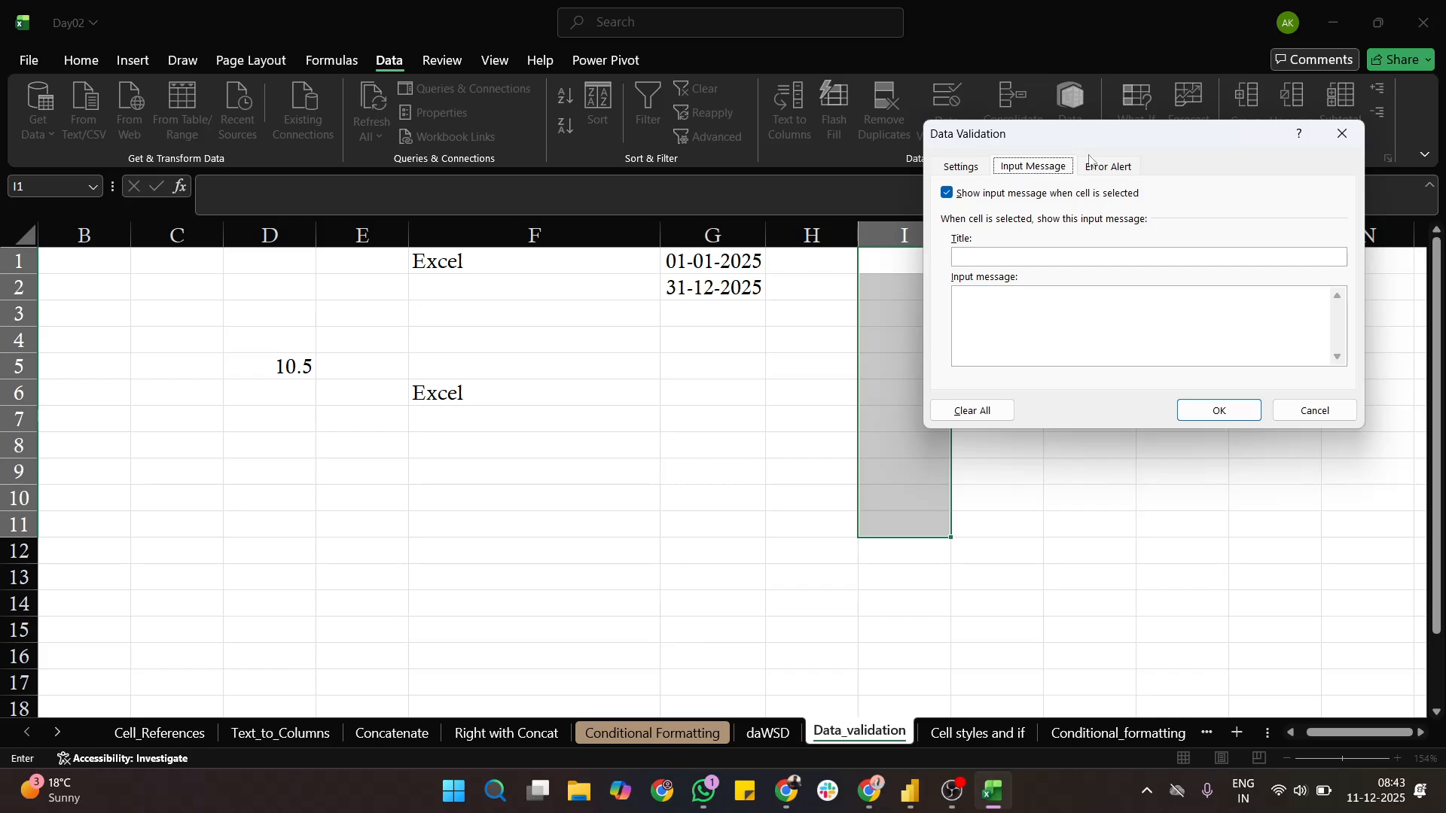
{"action": "left_click", "coordinate": [1091, 162]}
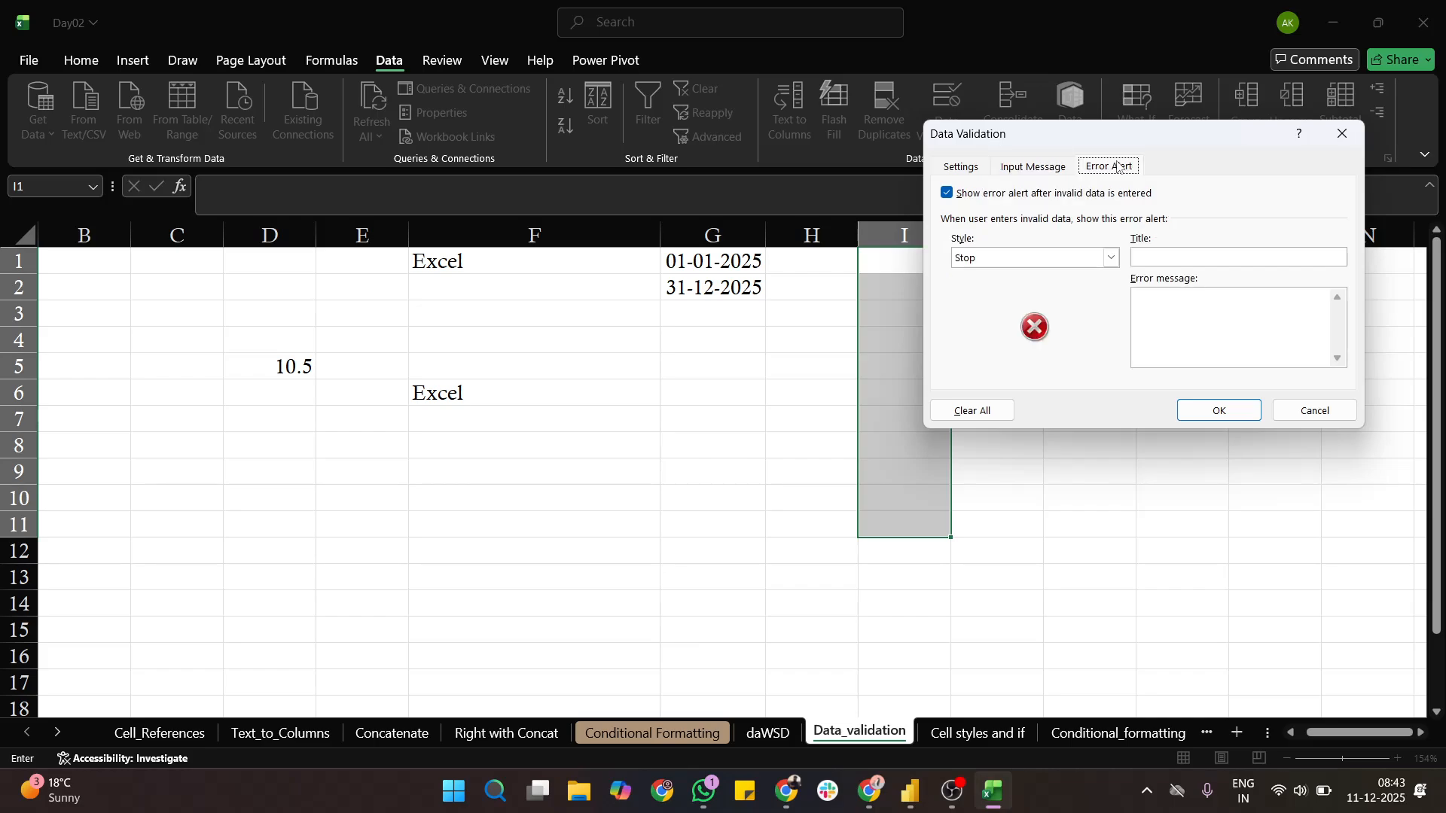
{"action": "left_click", "coordinate": [1217, 410]}
- Insert the current date, 11-12-2025, in cell I3 to test the date rule
{"action": "left_click", "coordinate": [910, 301]}
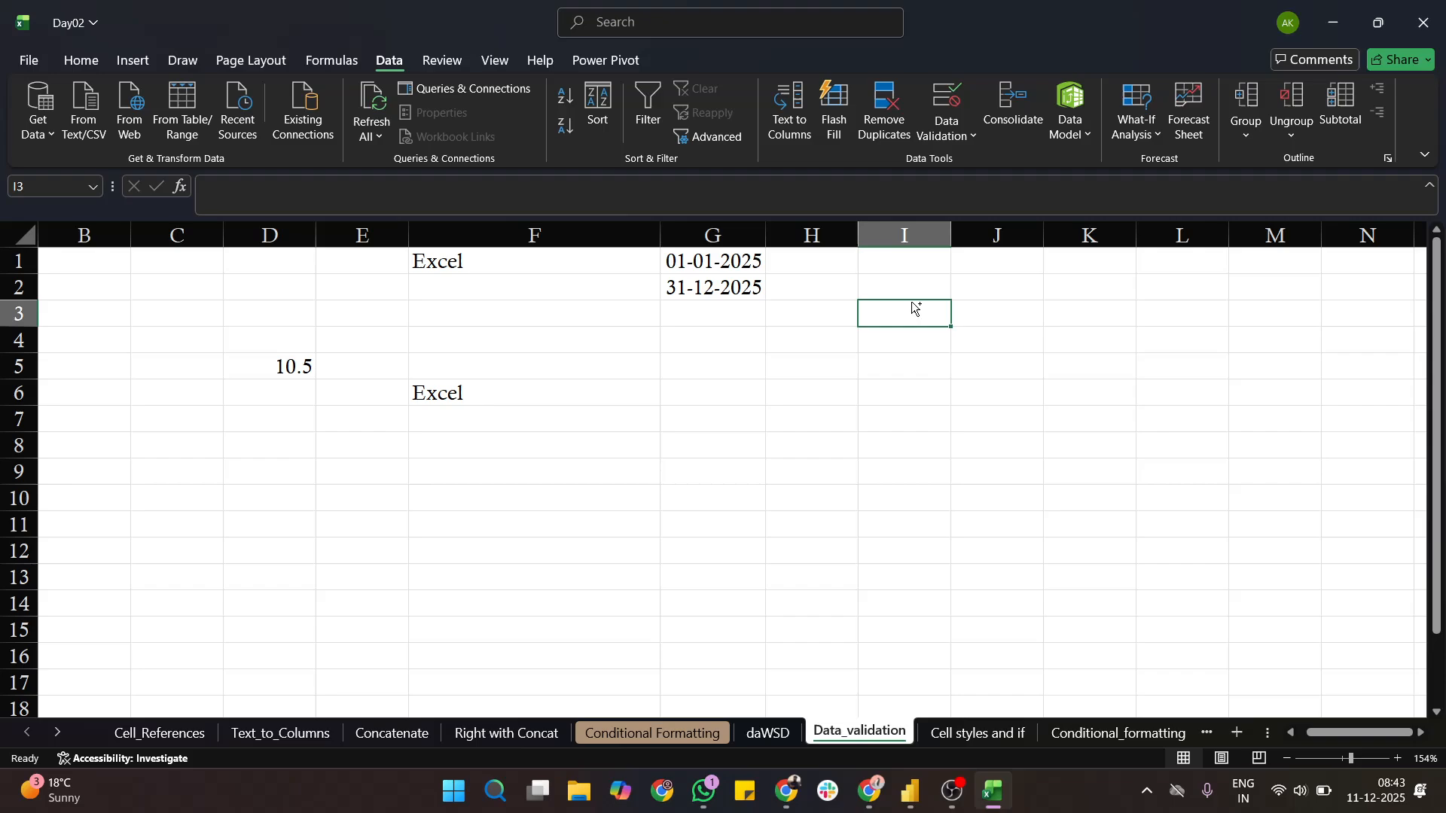
{"action": "key", "text": "ctrl+semicolon"}
{"action": "key", "text": "Return"}
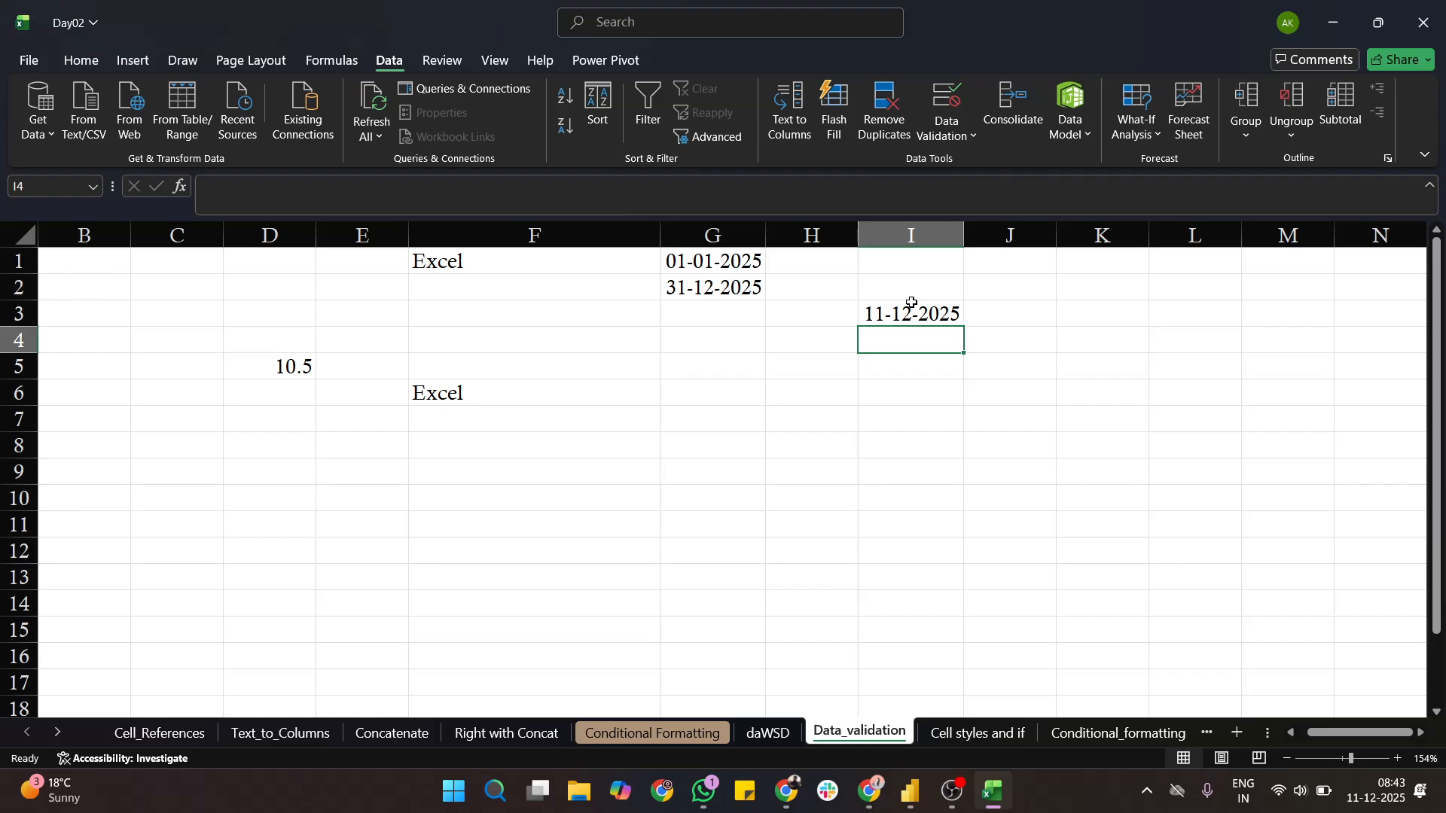
- Change the date in cell I3 to 11-12-2024 to test a date outside the allowed range
{"action": "double_click", "coordinate": [955, 305]}
{"action": "key", "text": "BackSpace"}
{"action": "type", "text": "4"}
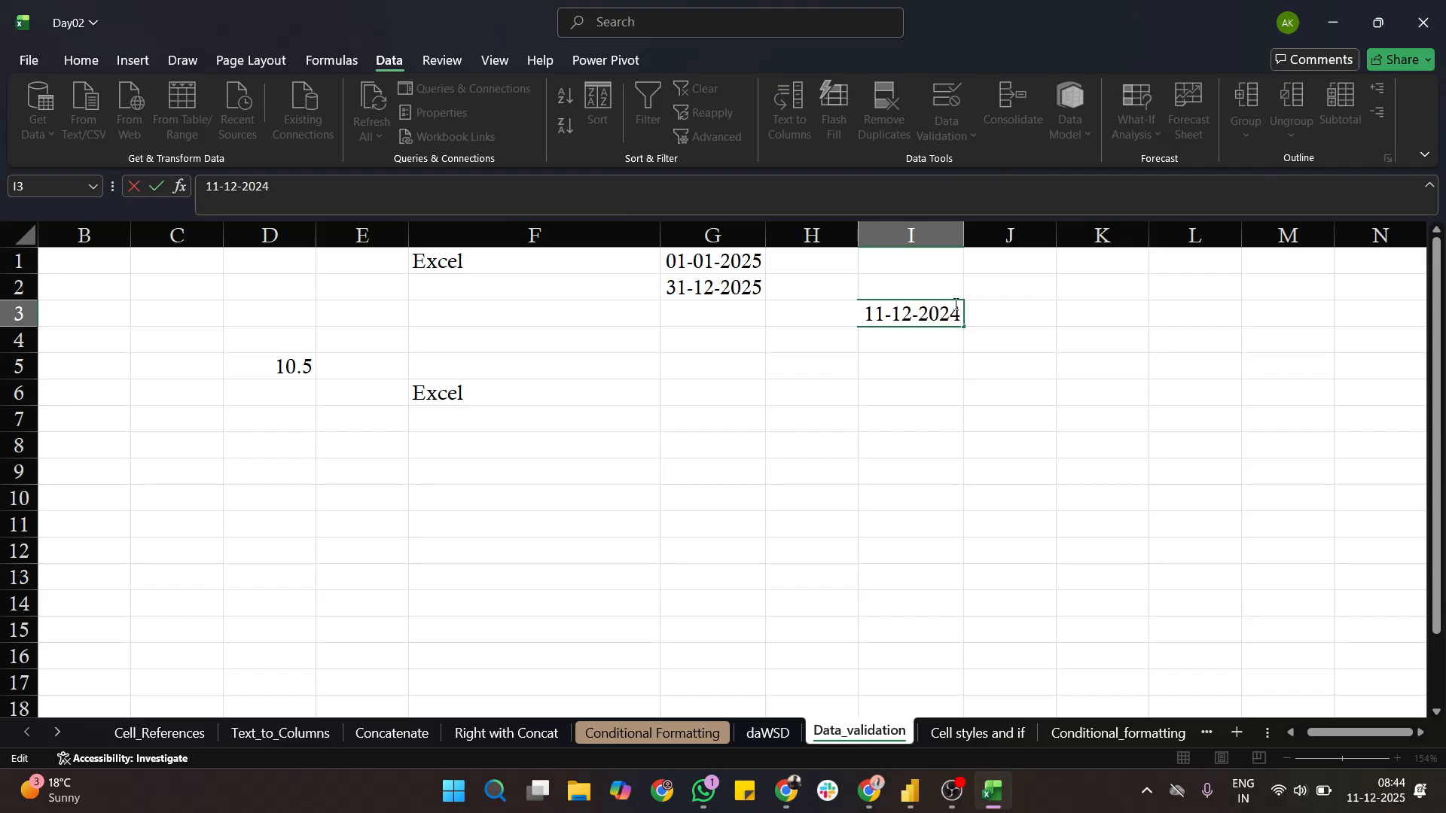
{"action": "key", "text": "Return"}
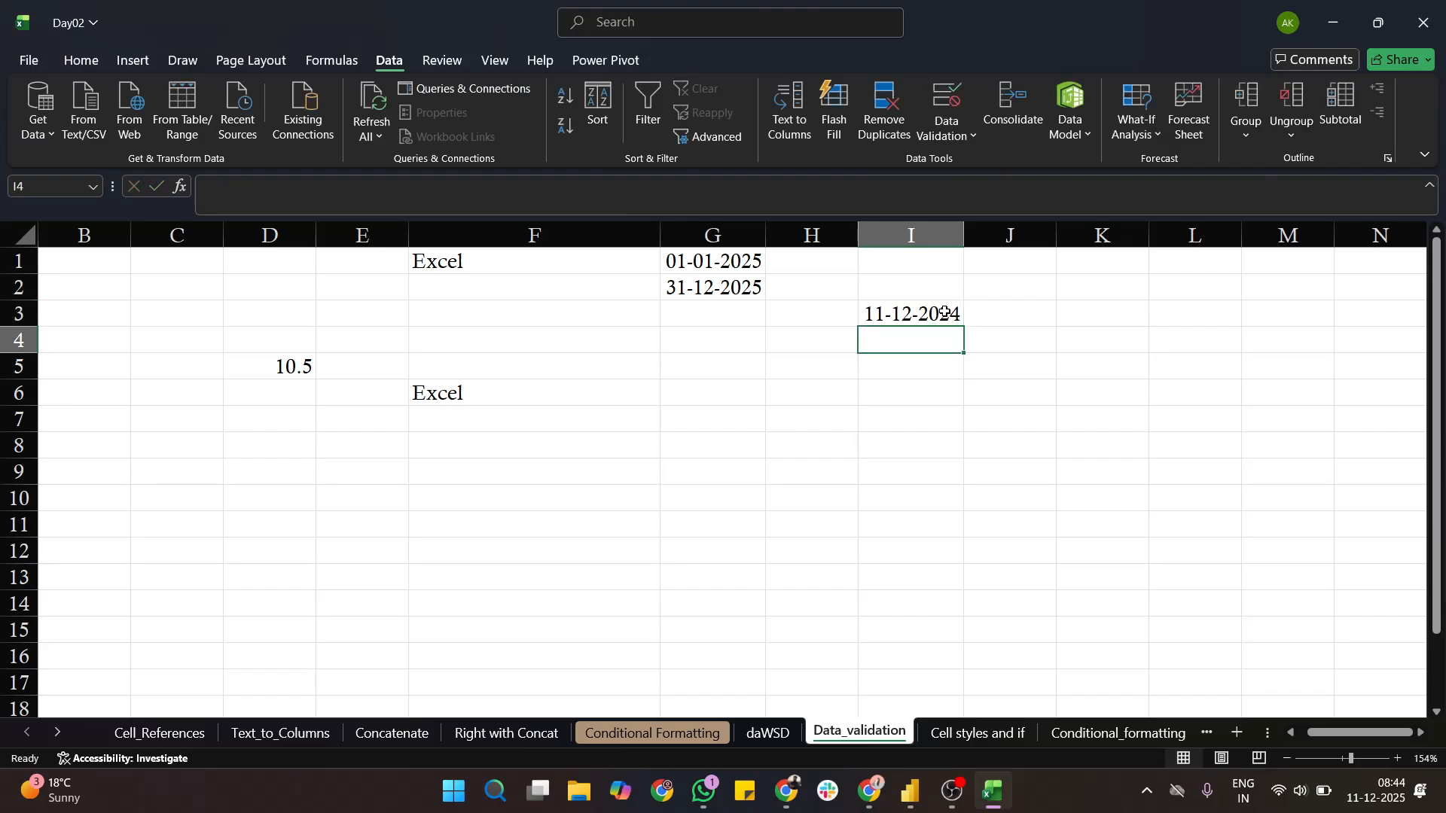
- Clear the 2024 date from cell I3
{"action": "double_click", "coordinate": [945, 314]}
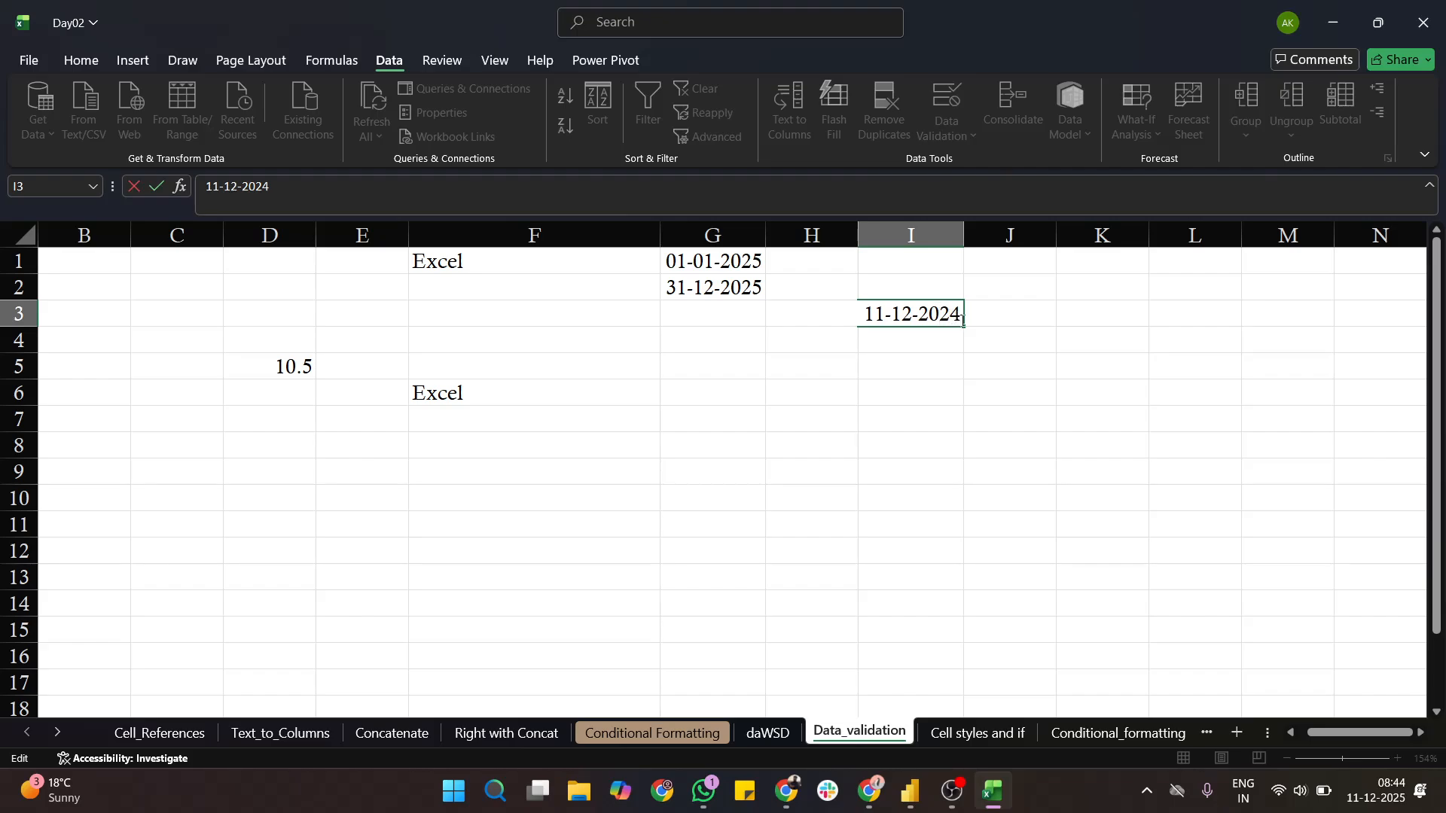
{"action": "key", "text": "BackSpace"}
{"action": "key", "text": "BackSpace"}
{"action": "key", "text": "BackSpace"}
{"action": "key", "text": "BackSpace"}
{"action": "key", "text": "BackSpace"}
{"action": "key", "text": "BackSpace"}
{"action": "key", "text": "BackSpace"}
{"action": "key", "text": "BackSpace"}
{"action": "key", "text": "BackSpace"}
{"action": "key", "text": "BackSpace"}
{"action": "left_click", "coordinate": [1025, 334]}
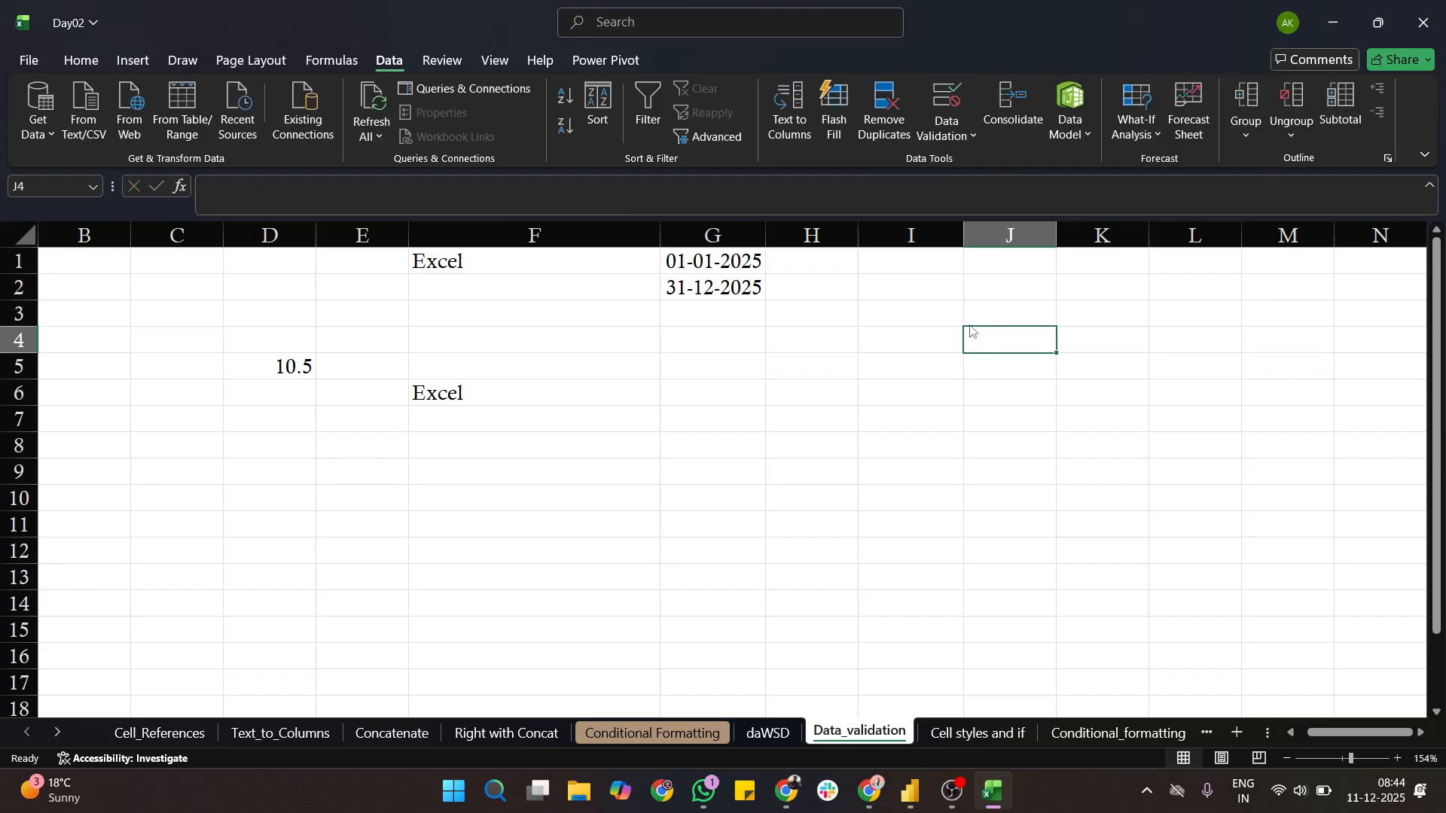
- Enter the current date, 11-12-2025, in the emptied cell I3
{"action": "left_click", "coordinate": [930, 315]}
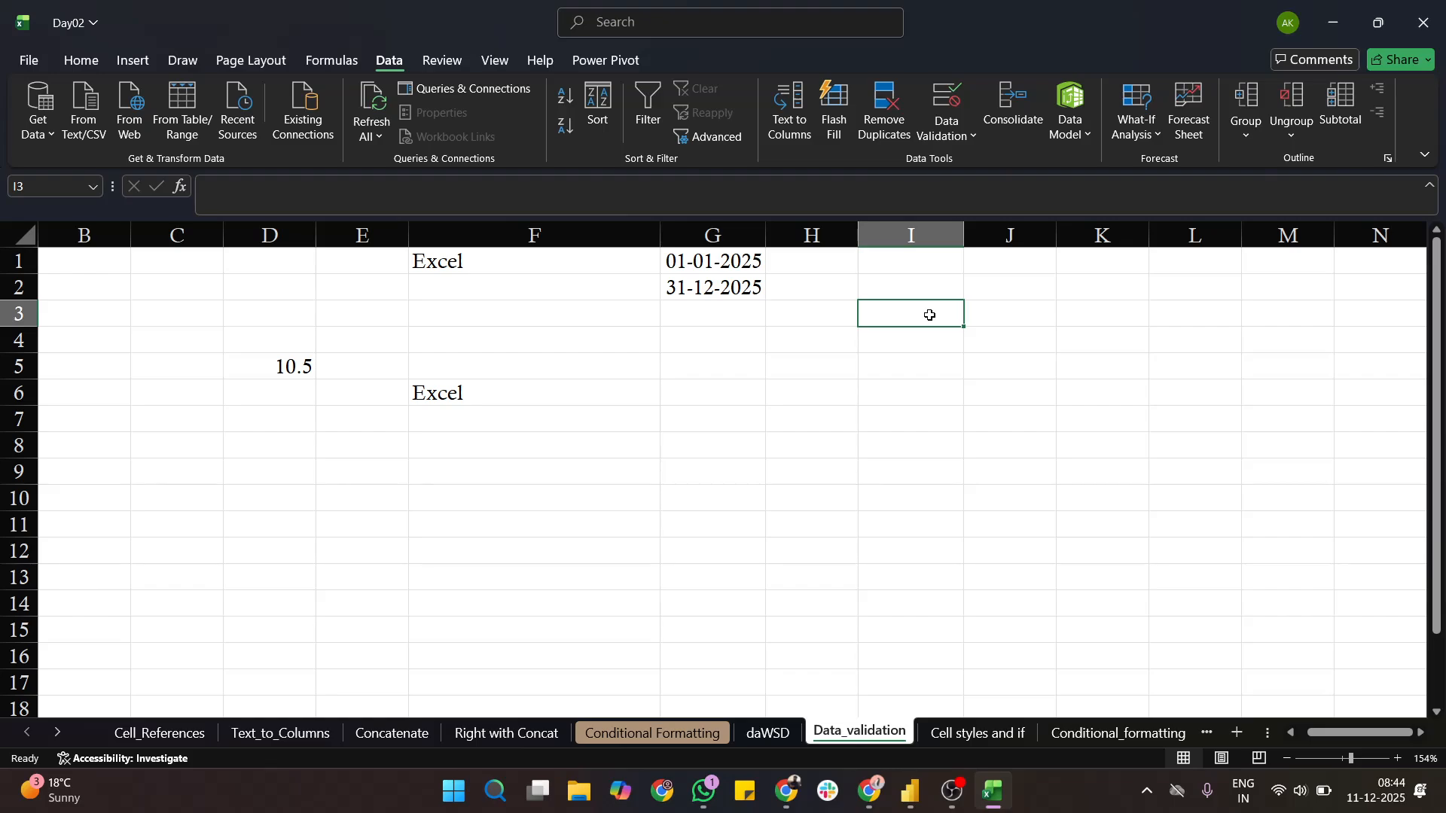
{"action": "key", "text": "ctrl+semicolon"}
{"action": "left_click", "coordinate": [971, 329]}
- Try the invalid entry 11-12-202 in cell I2 and cancel it
{"action": "left_click", "coordinate": [916, 287]}
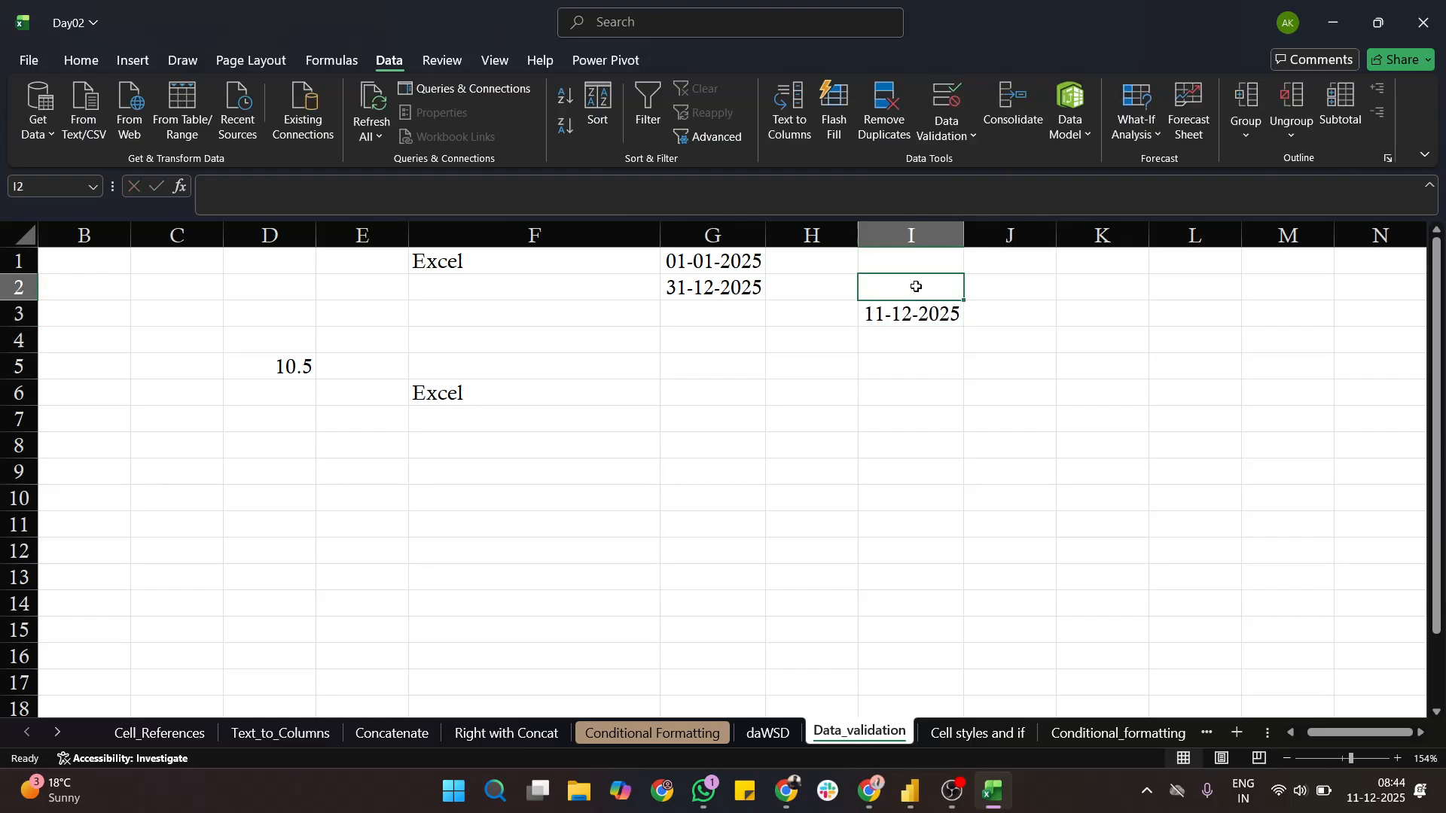
{"action": "left_click", "coordinate": [854, 294]}
{"action": "left_click", "coordinate": [913, 293]}
{"action": "key", "text": "ctrl+semicolon"}
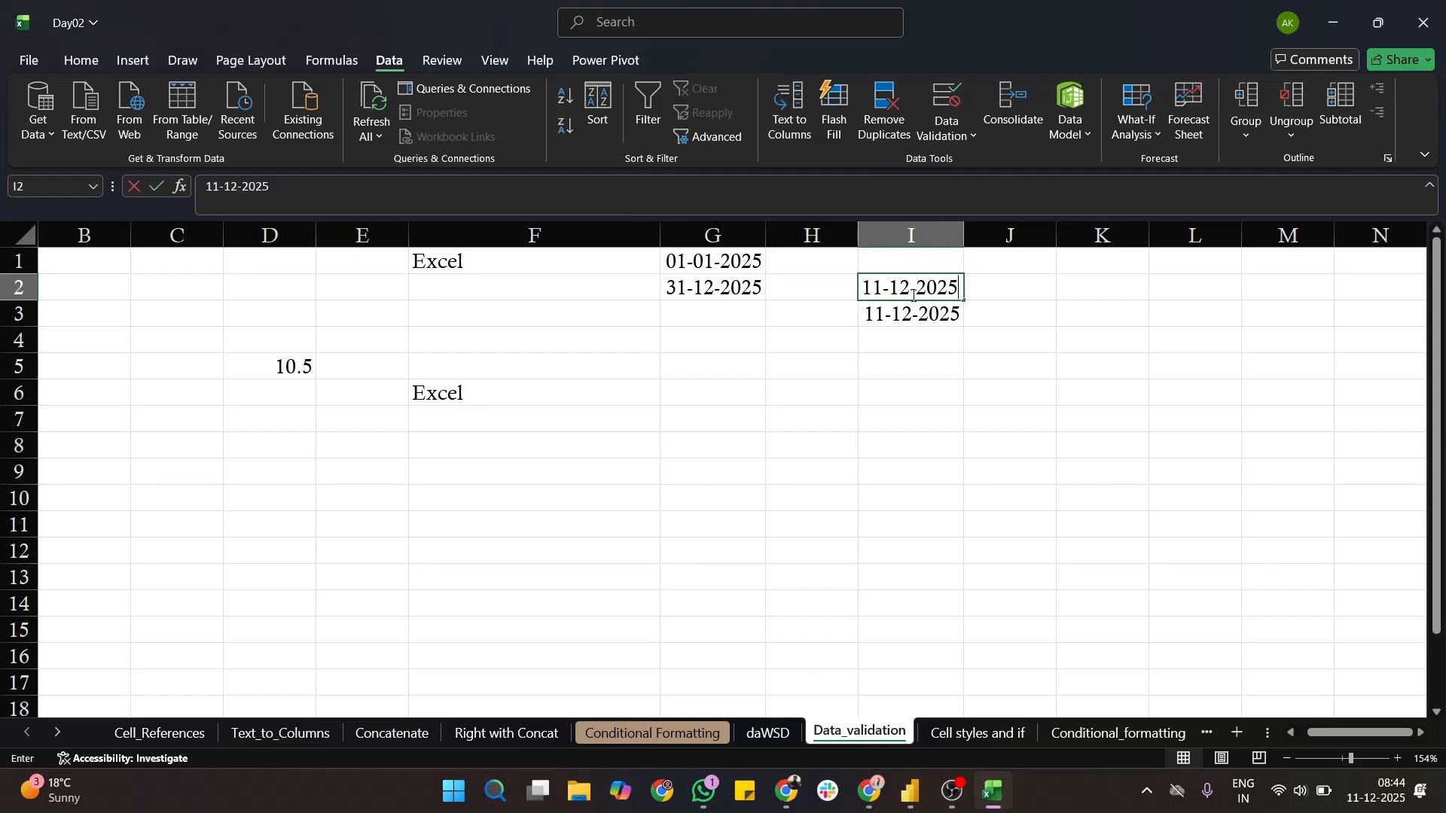
{"action": "key", "text": "BackSpace"}
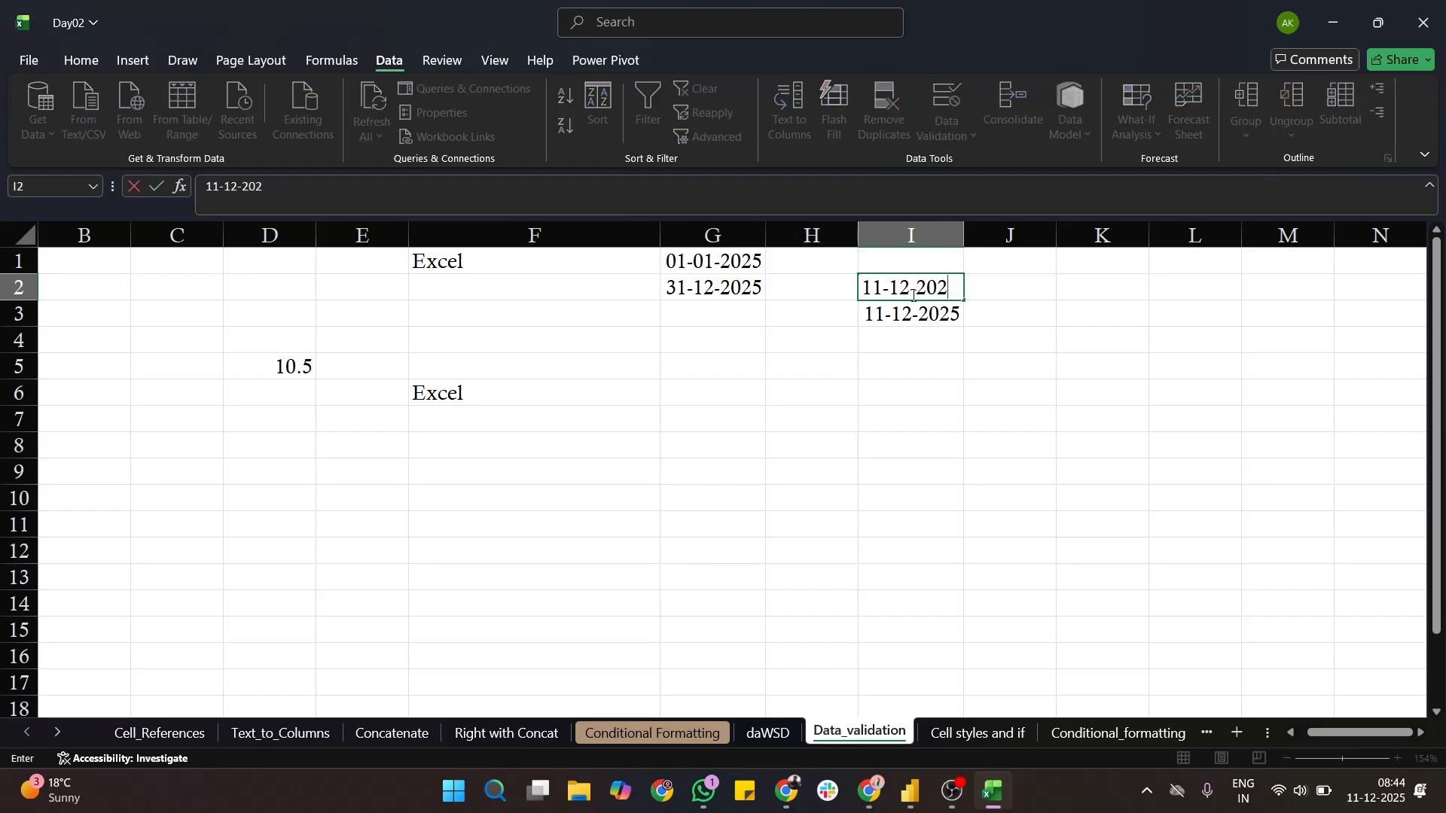
{"action": "key", "text": "Return"}
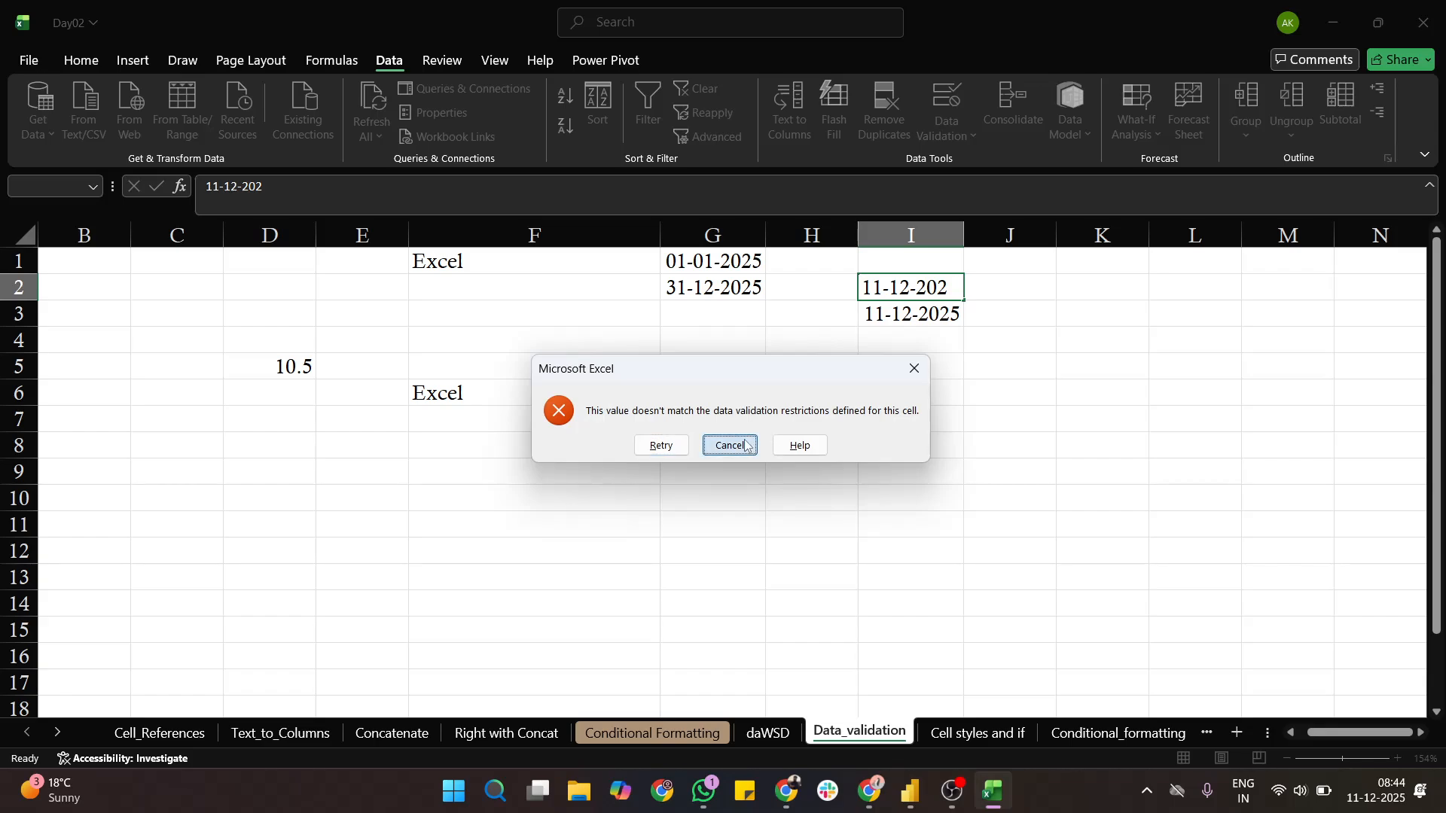
{"action": "left_click", "coordinate": [745, 445]}
- Delete the test date from cell I3
{"action": "left_click", "coordinate": [925, 314]}
{"action": "key", "text": "BackSpace"}
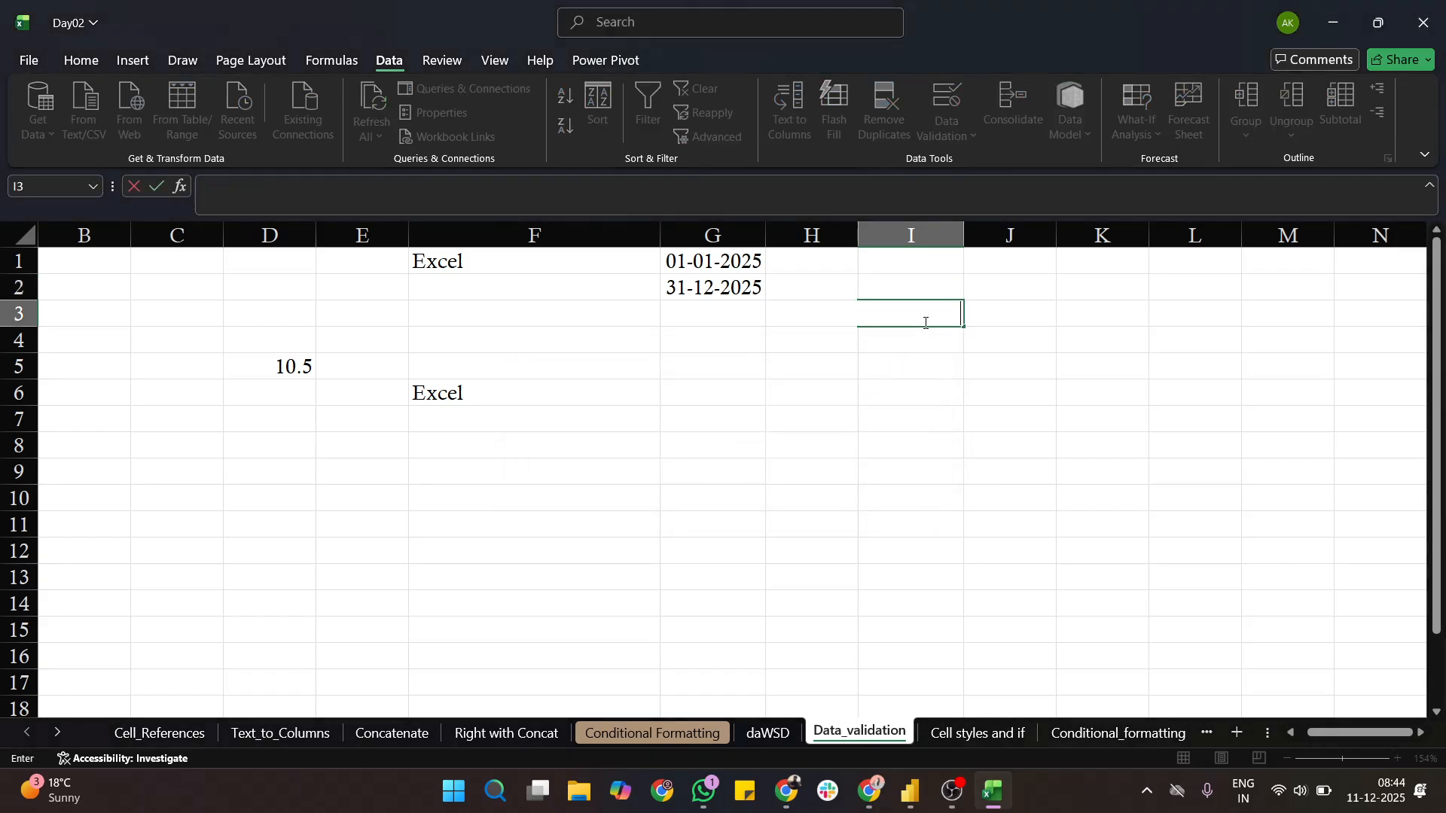
{"action": "left_click", "coordinate": [1016, 382]}
- Select cells K1 to K10, examine the value types that data validation can allow, and cancel without setting a rule
{"action": "left_click", "coordinate": [1001, 307]}
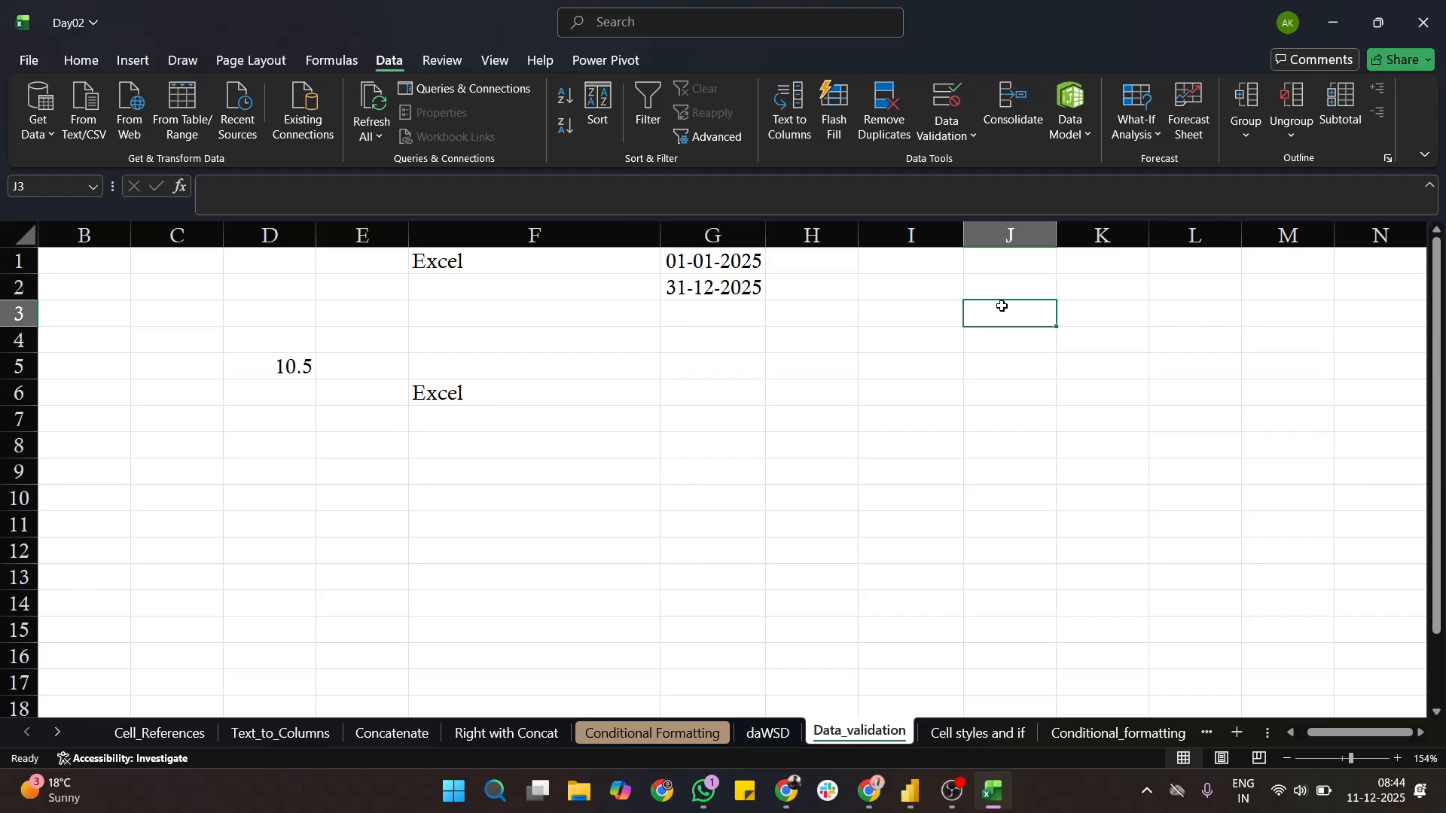
{"action": "left_click", "coordinate": [1110, 271]}
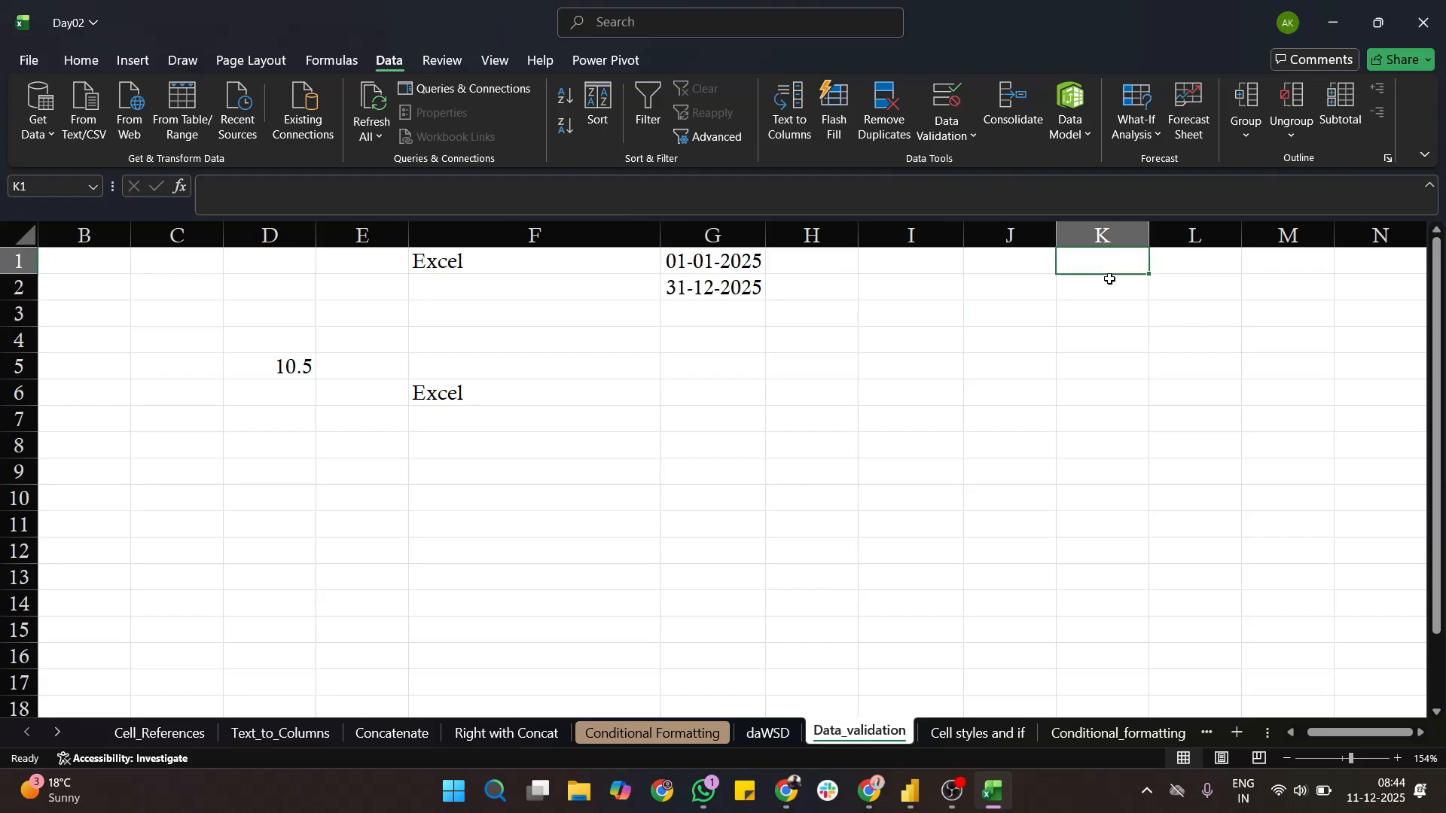
{"action": "left_click_drag", "start_coordinate": [1110, 279], "coordinate": [1104, 499]}
{"action": "left_click", "coordinate": [948, 134]}
{"action": "left_click", "coordinate": [962, 167]}
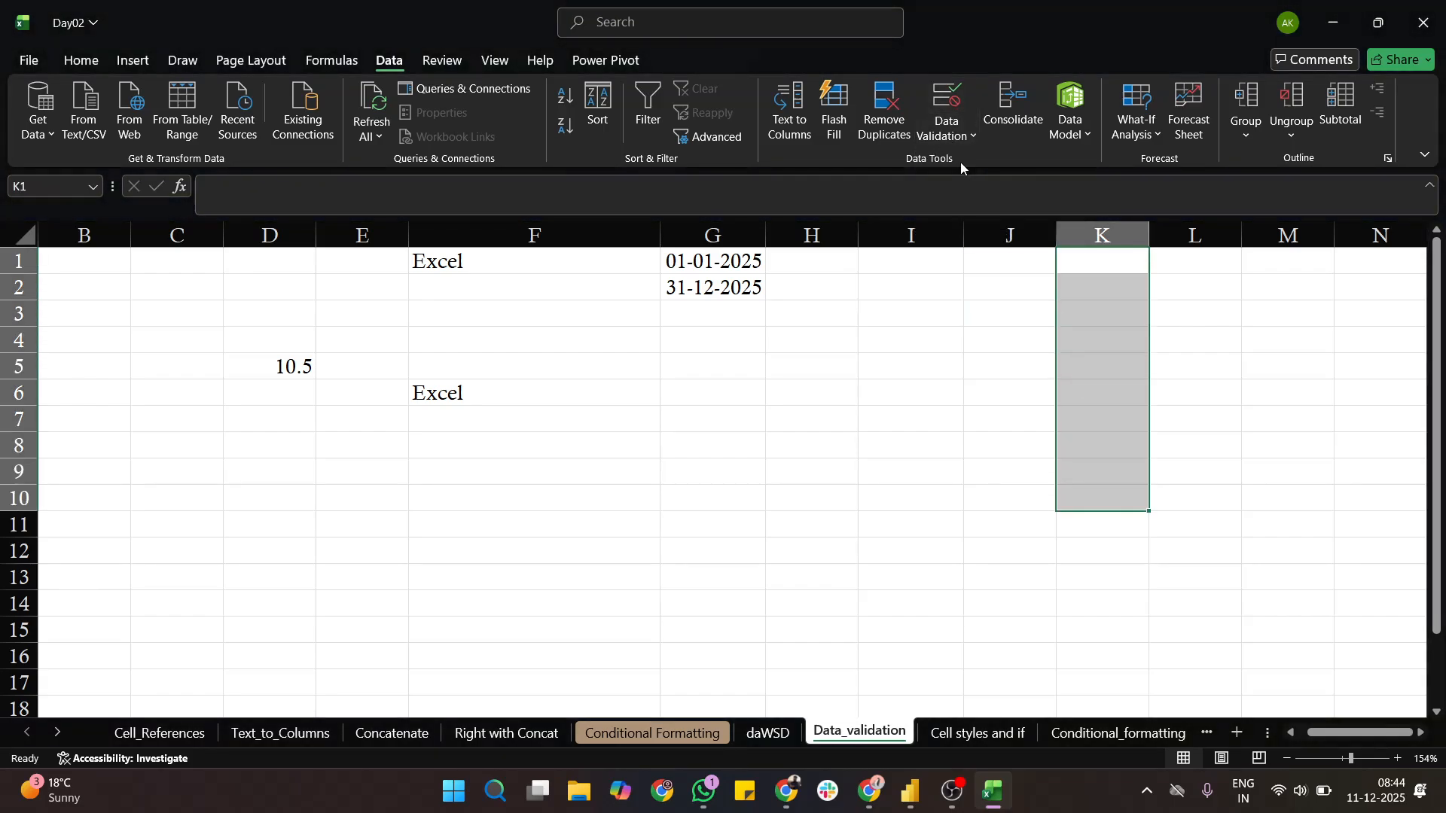
{"action": "left_click", "coordinate": [969, 170]}
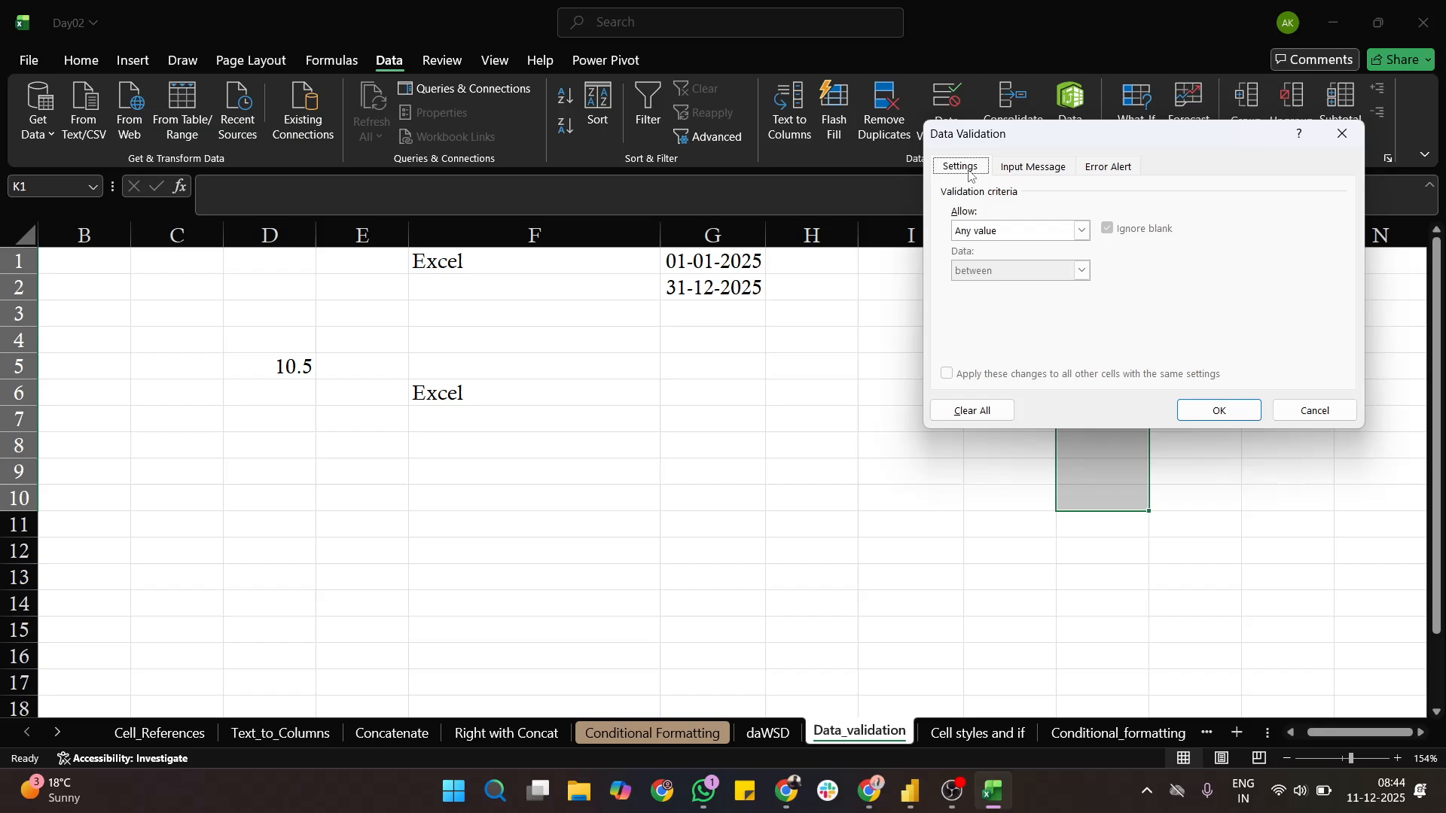
{"action": "left_click", "coordinate": [1079, 231]}
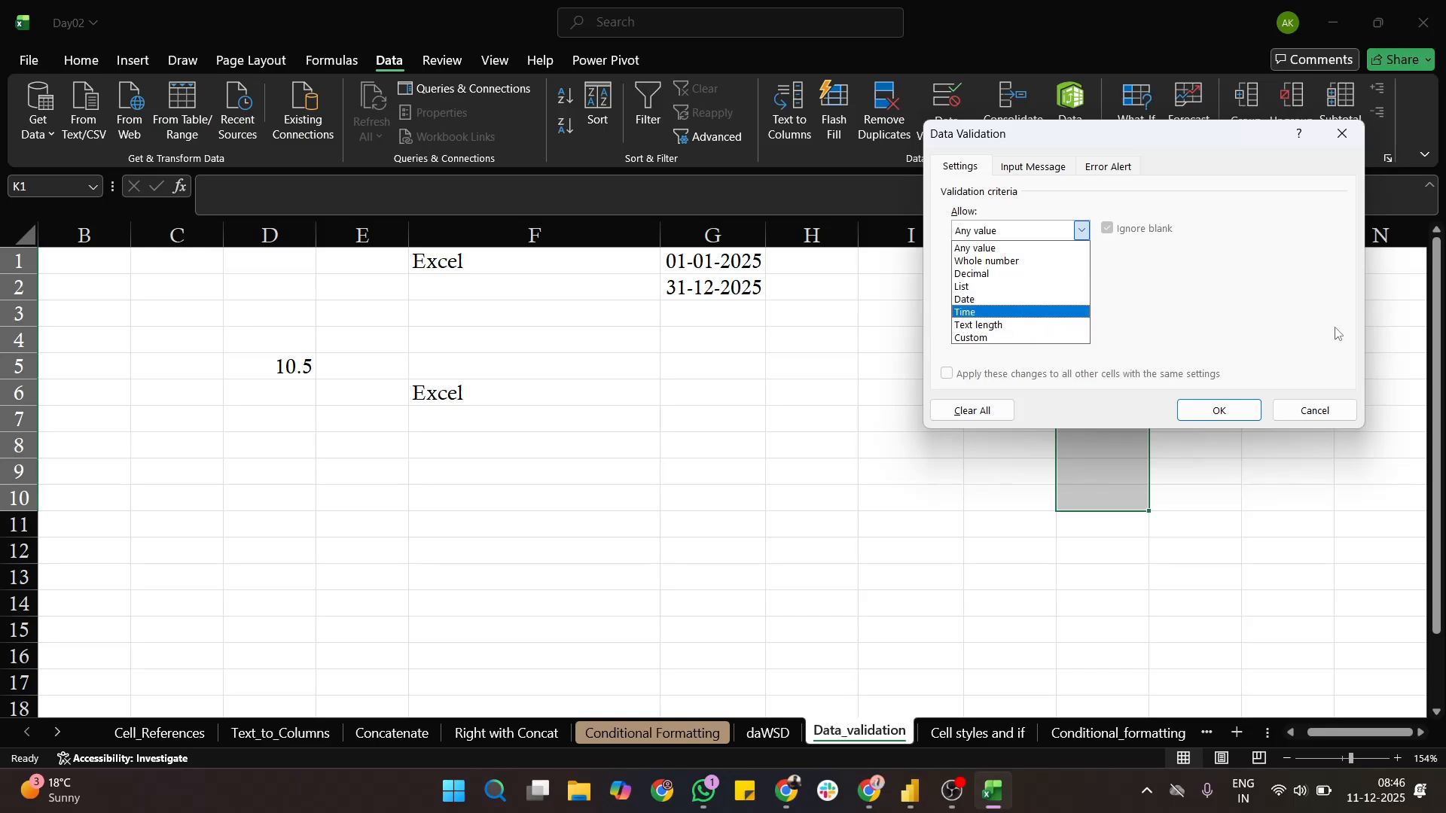
{"action": "left_click", "coordinate": [1315, 410]}
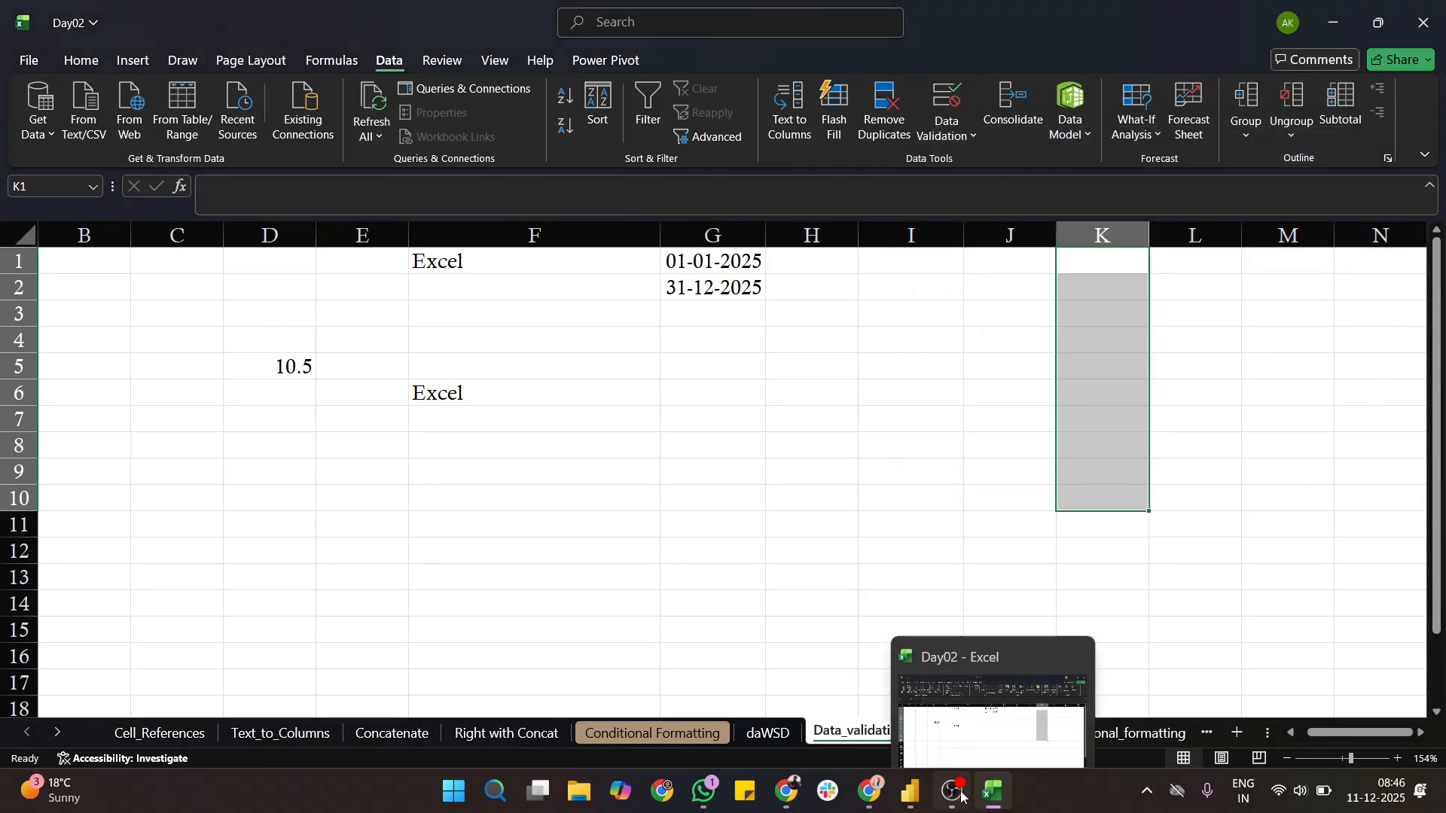